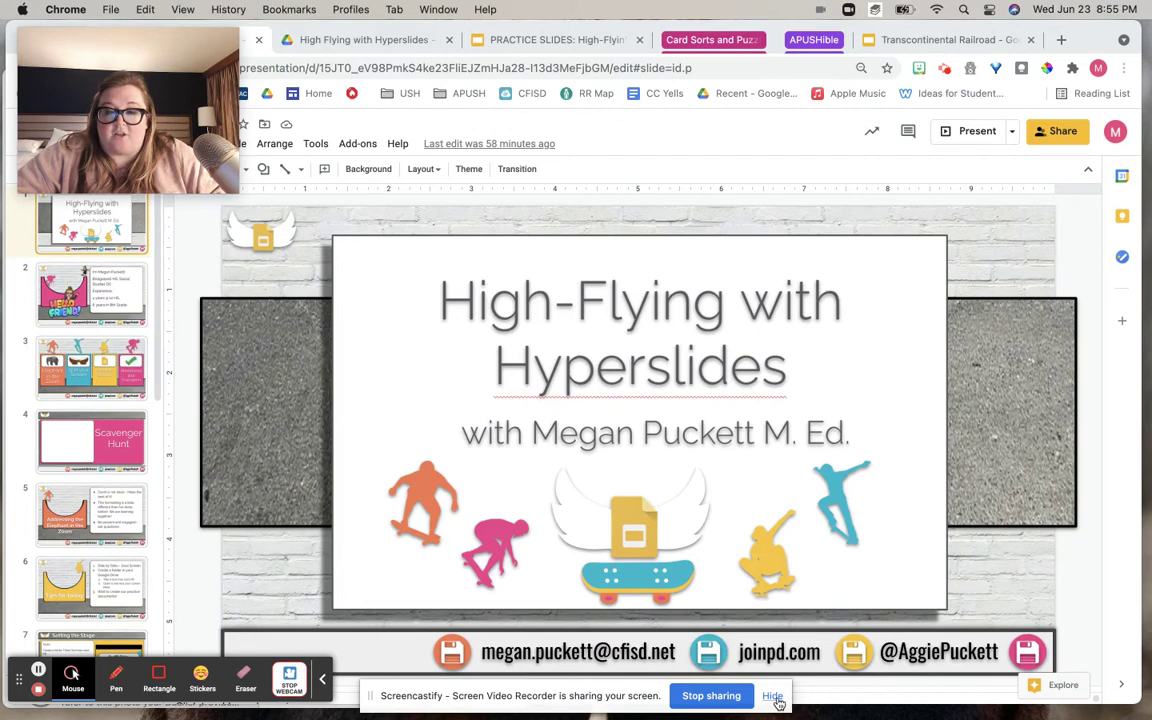
Switch to the AP Review: Period 4.1 & 4.2 deck showing its Week of 4/17 game board.
click(773, 697)
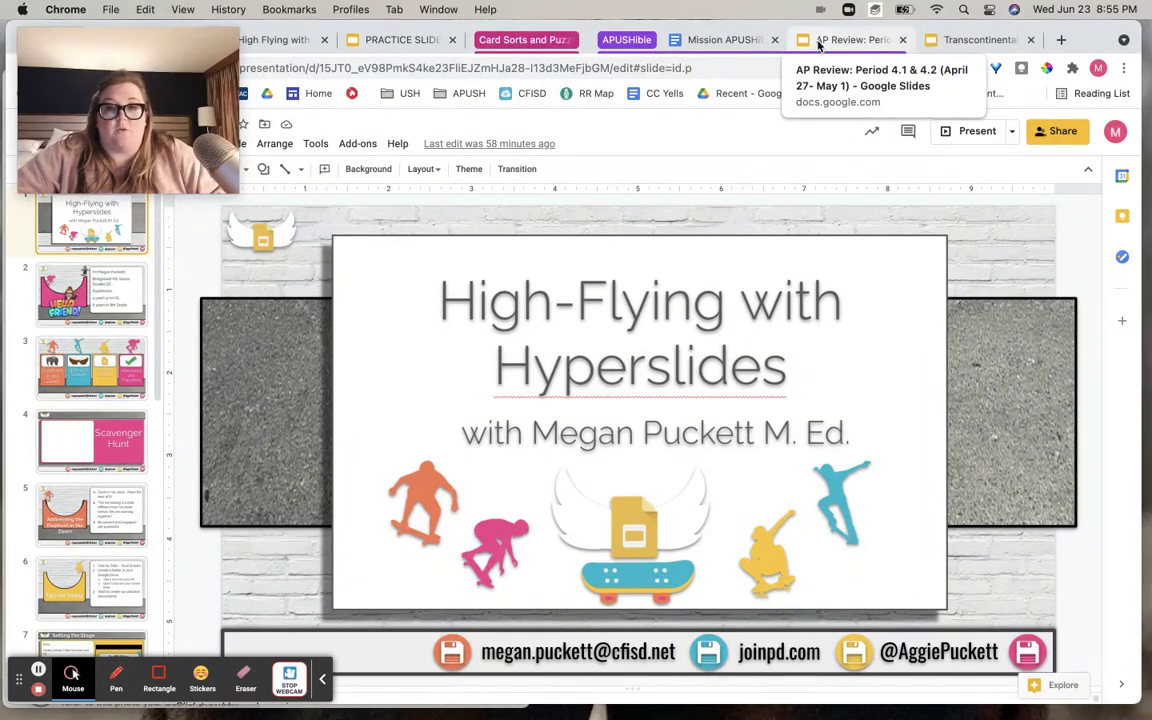
click(818, 44)
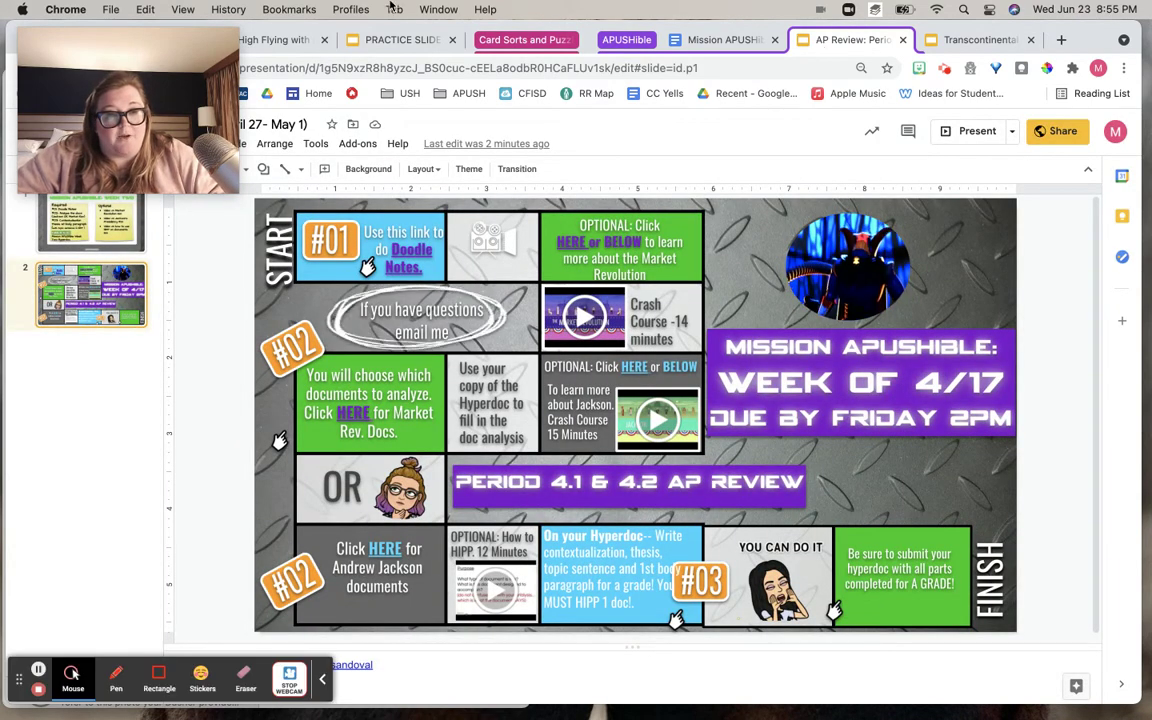
mouse_move(243, 201)
drag(243, 201, 180, 140)
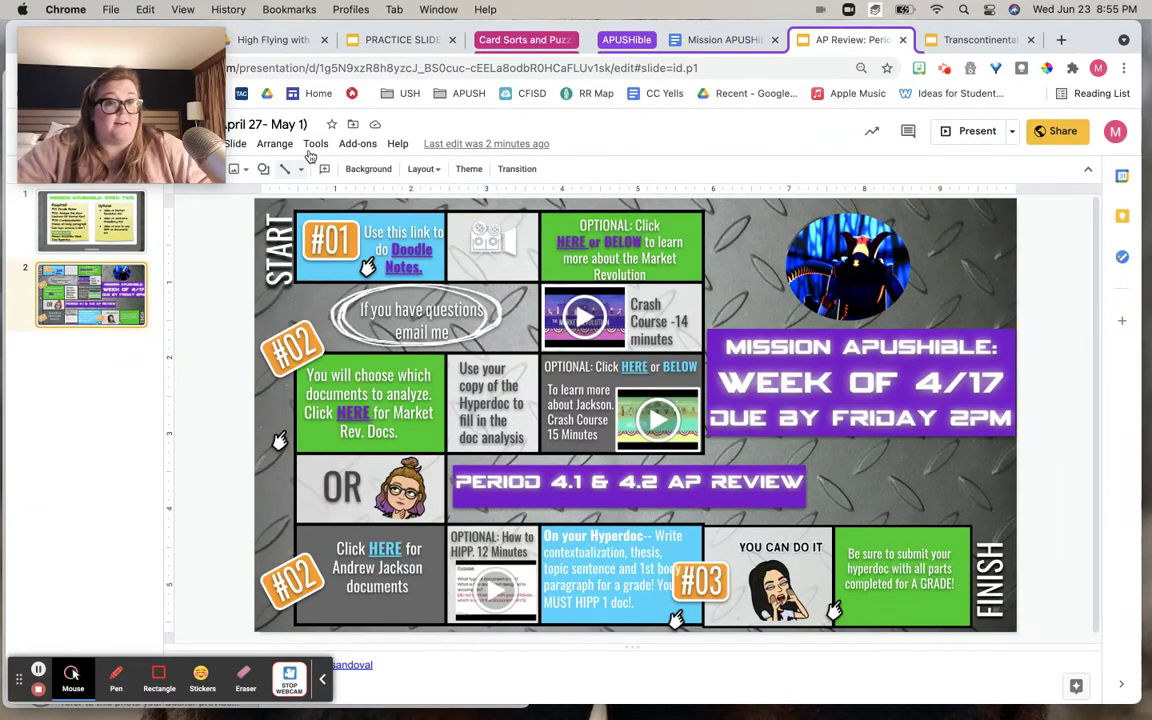
click(240, 145)
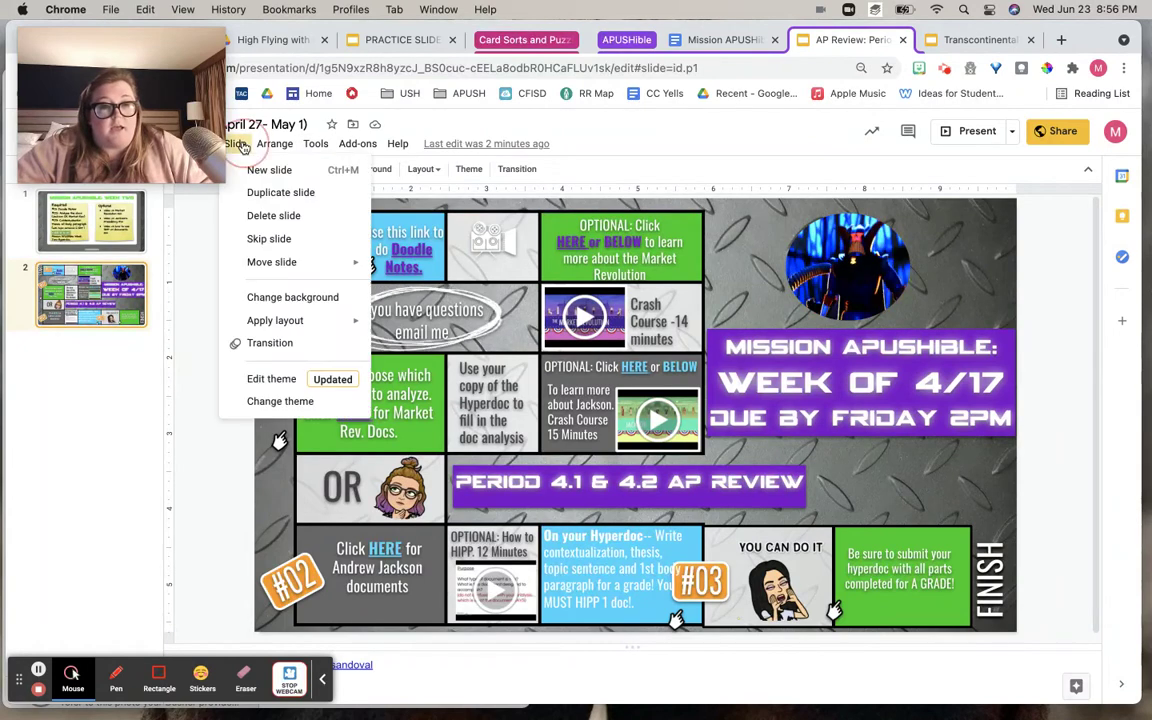
In the theme editor, add a new blank custom layout, then close the editor.
click(288, 380)
drag(135, 43, 1040, 18)
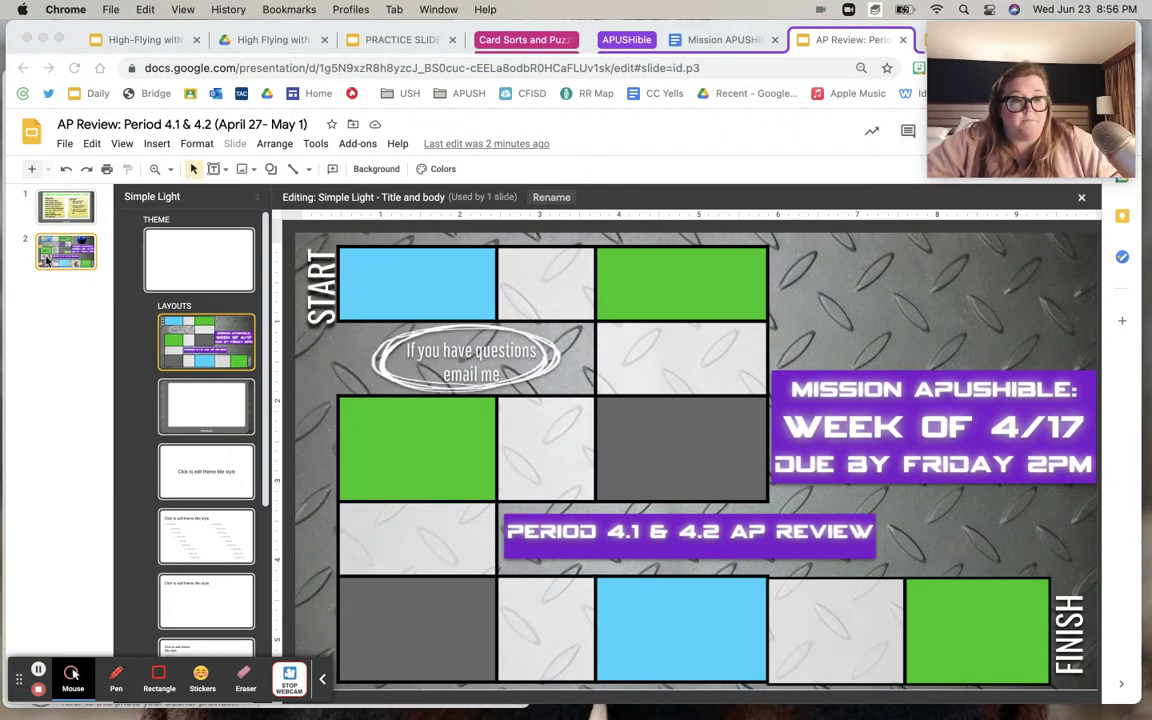
click(31, 169)
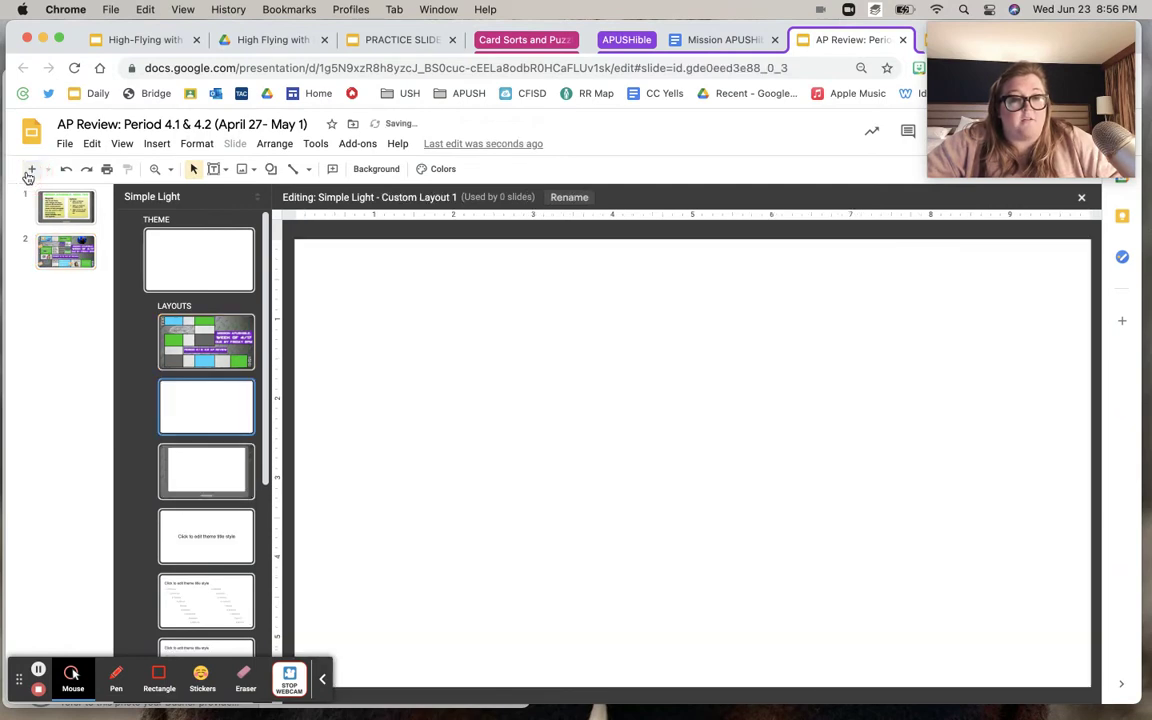
click(198, 476)
click(36, 352)
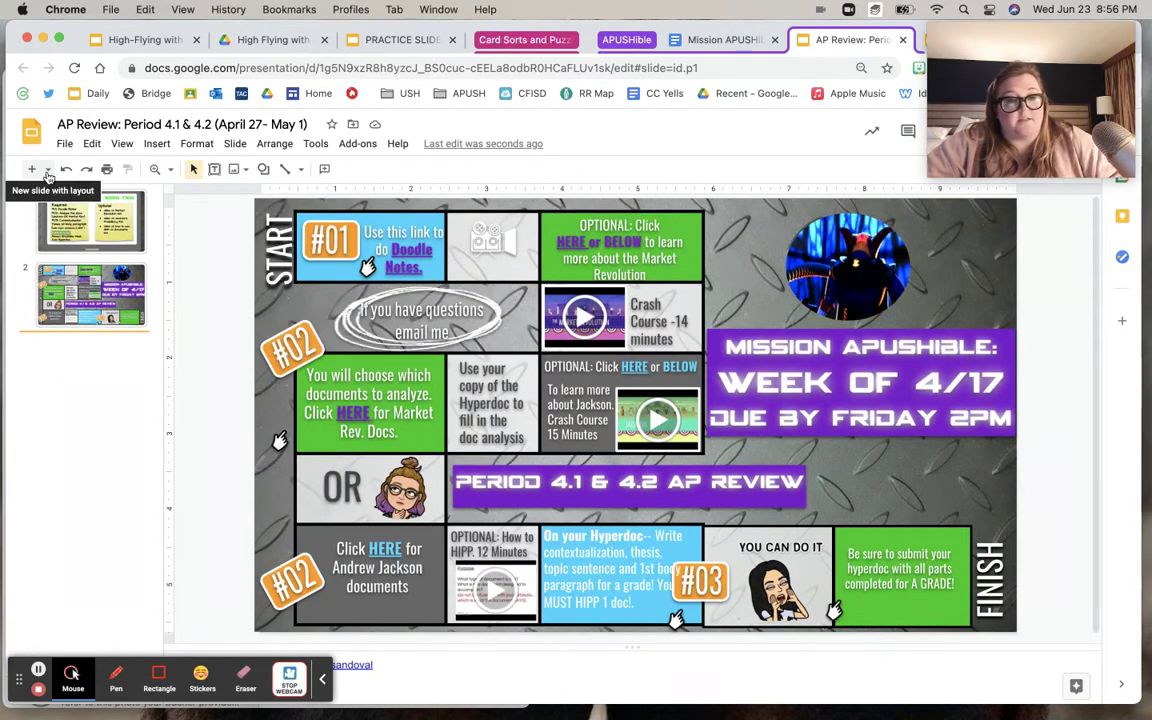
Add a third slide using the Title and body game-board layout.
click(47, 170)
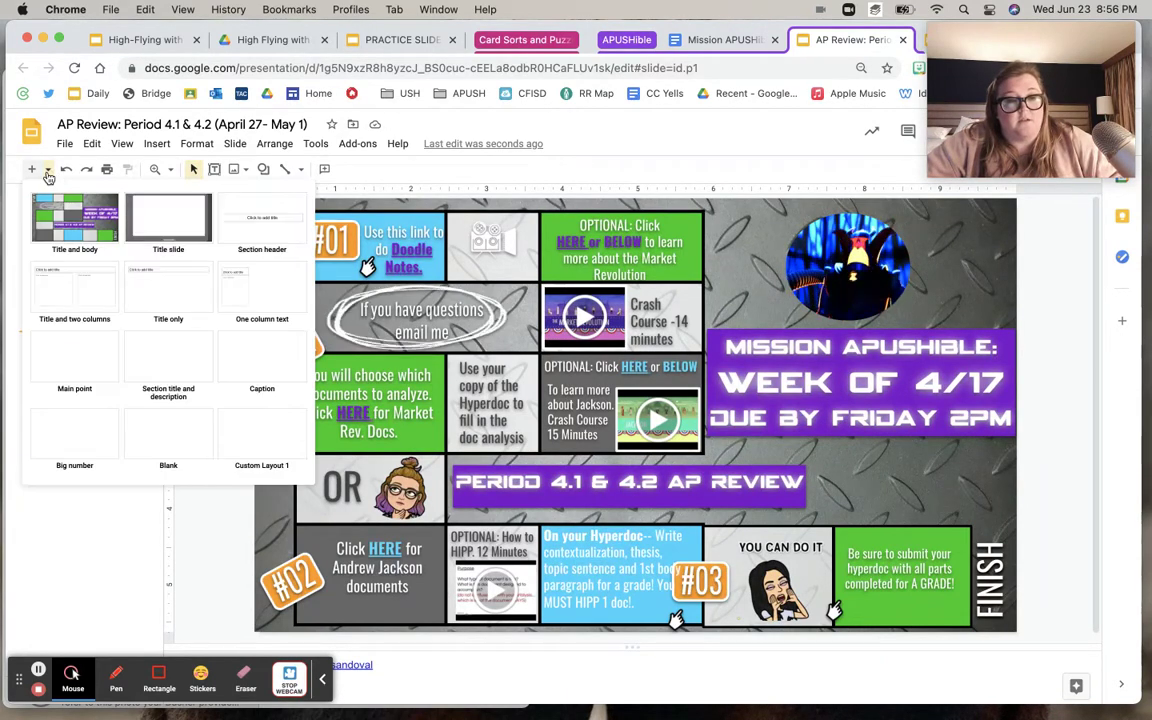
click(61, 232)
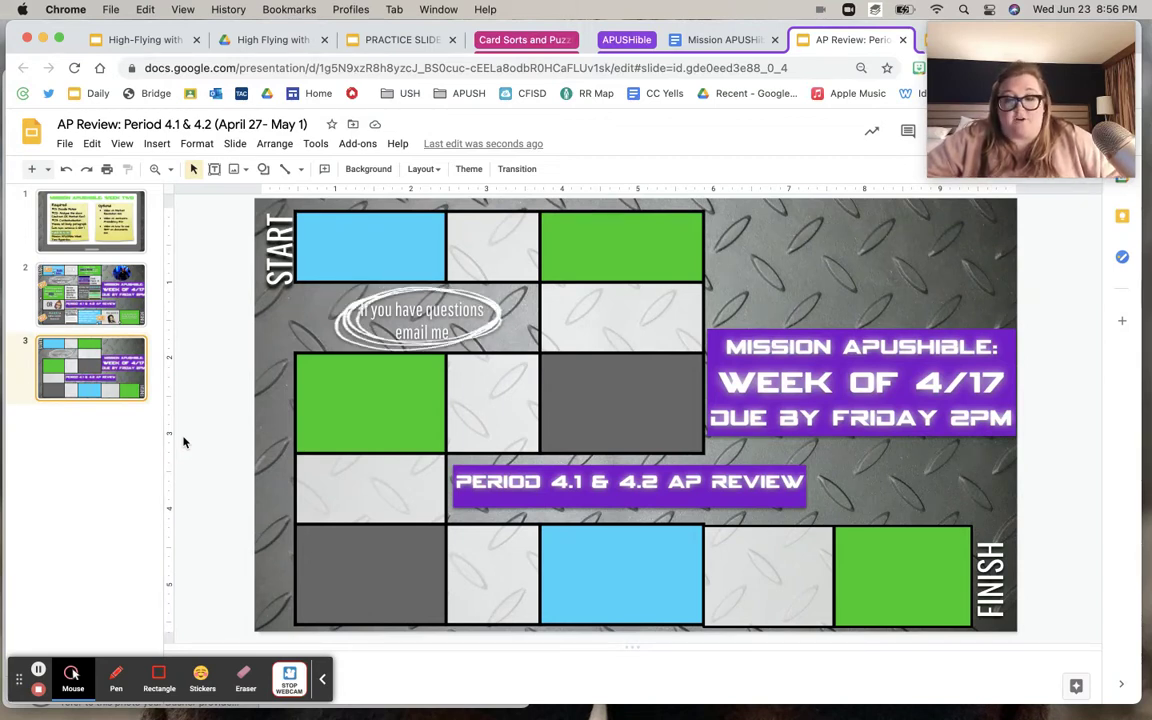
click(122, 313)
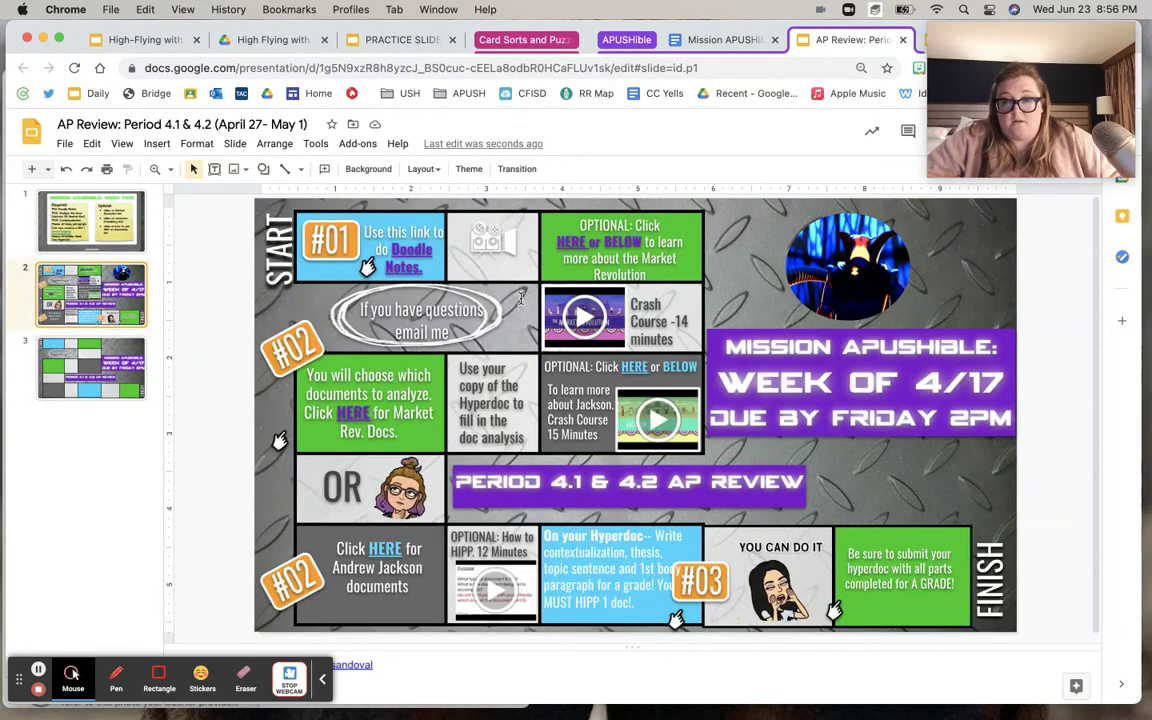
Open the theme editor and select the grey-cell text placeholder and the board grid image.
click(133, 380)
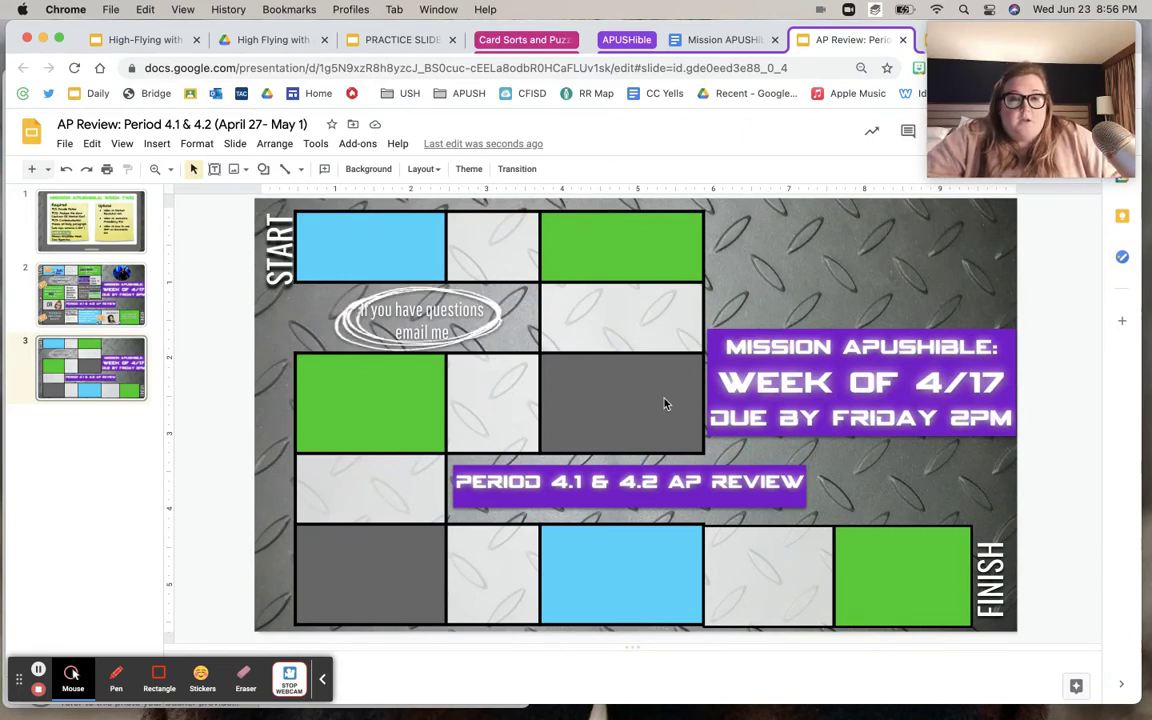
click(236, 145)
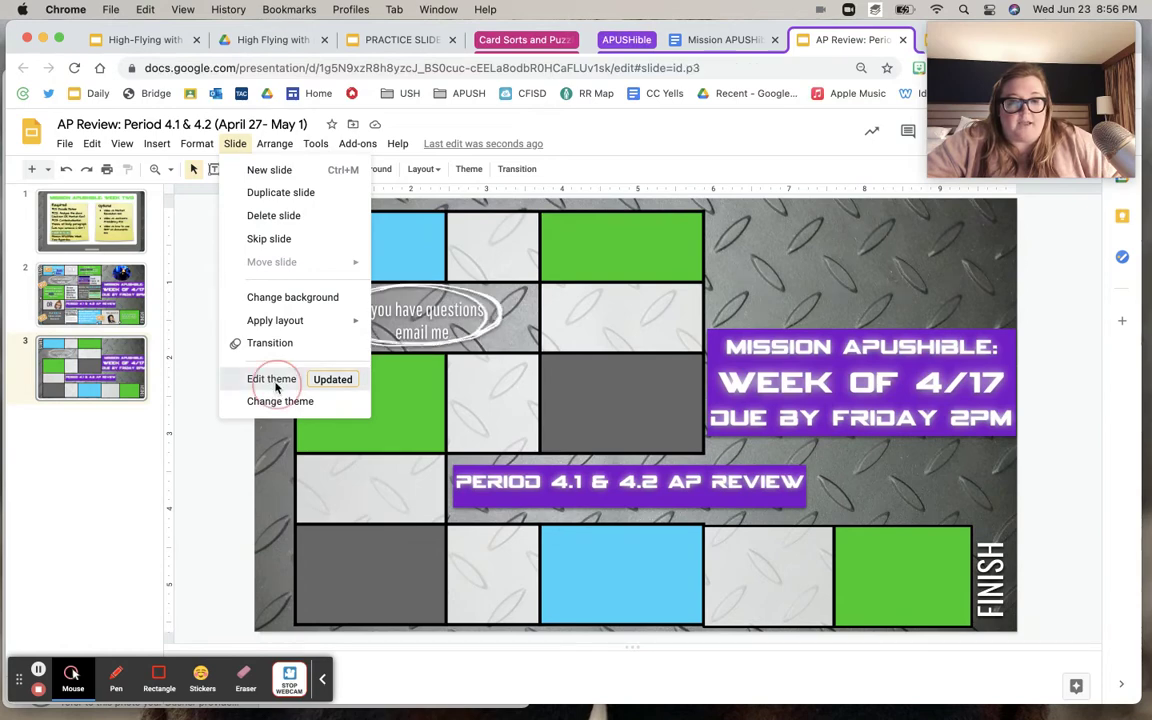
click(273, 380)
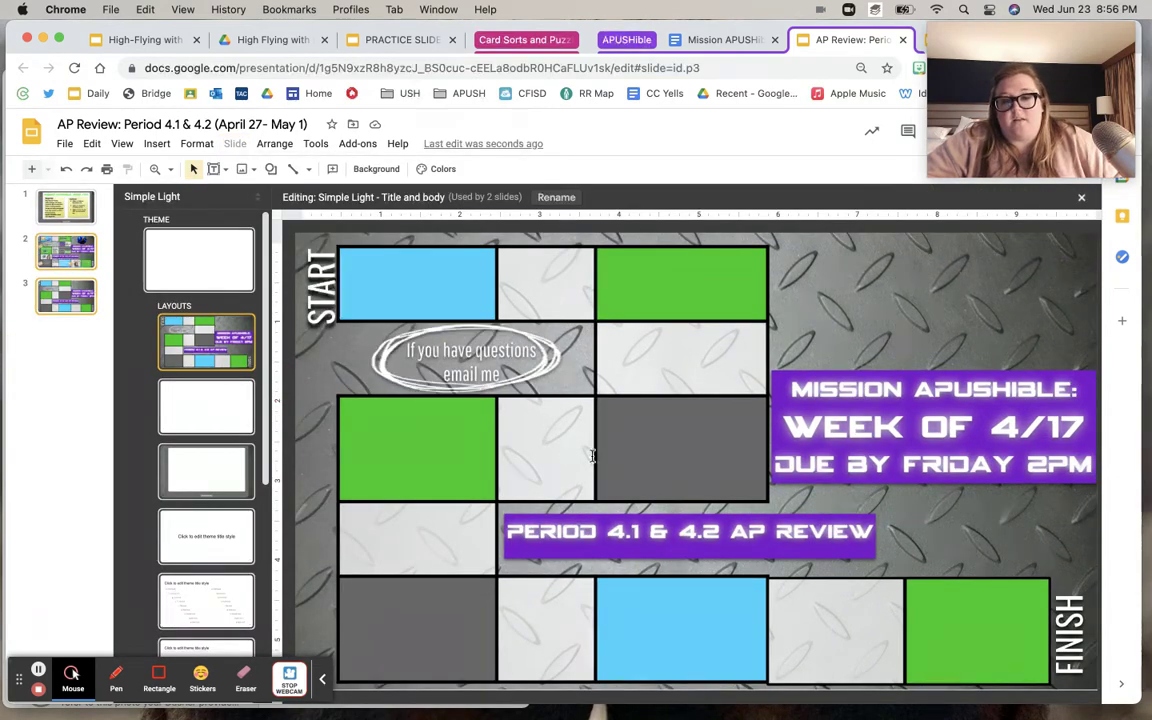
click(673, 436)
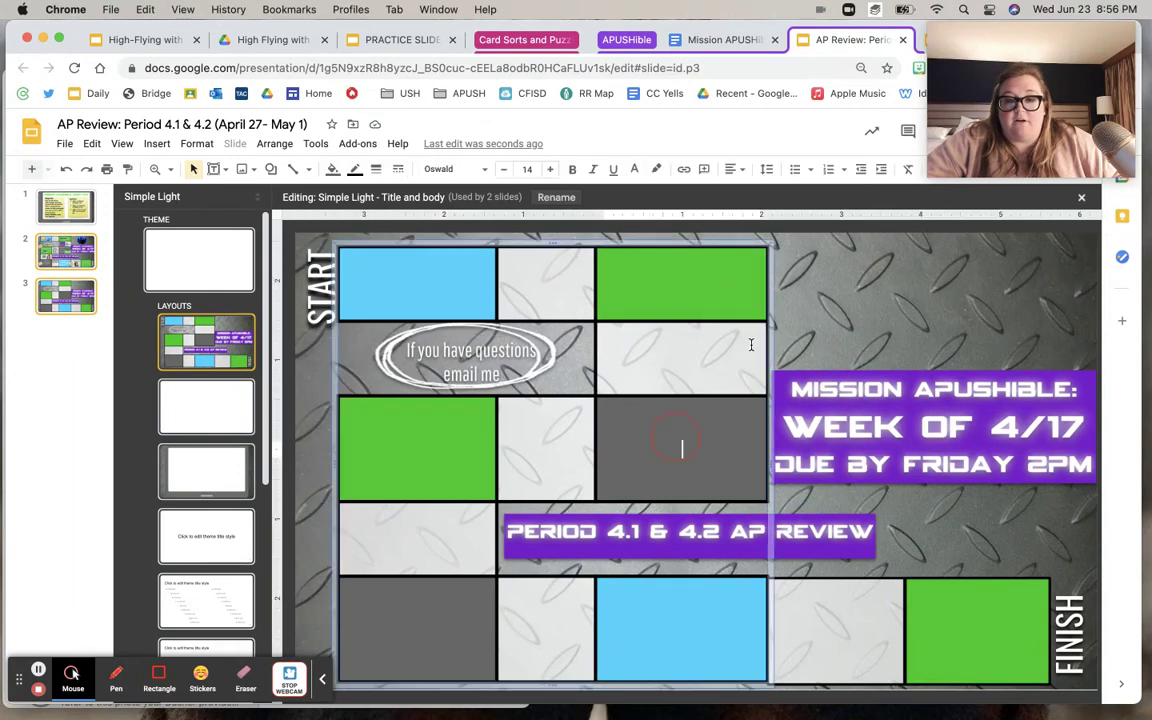
click(767, 336)
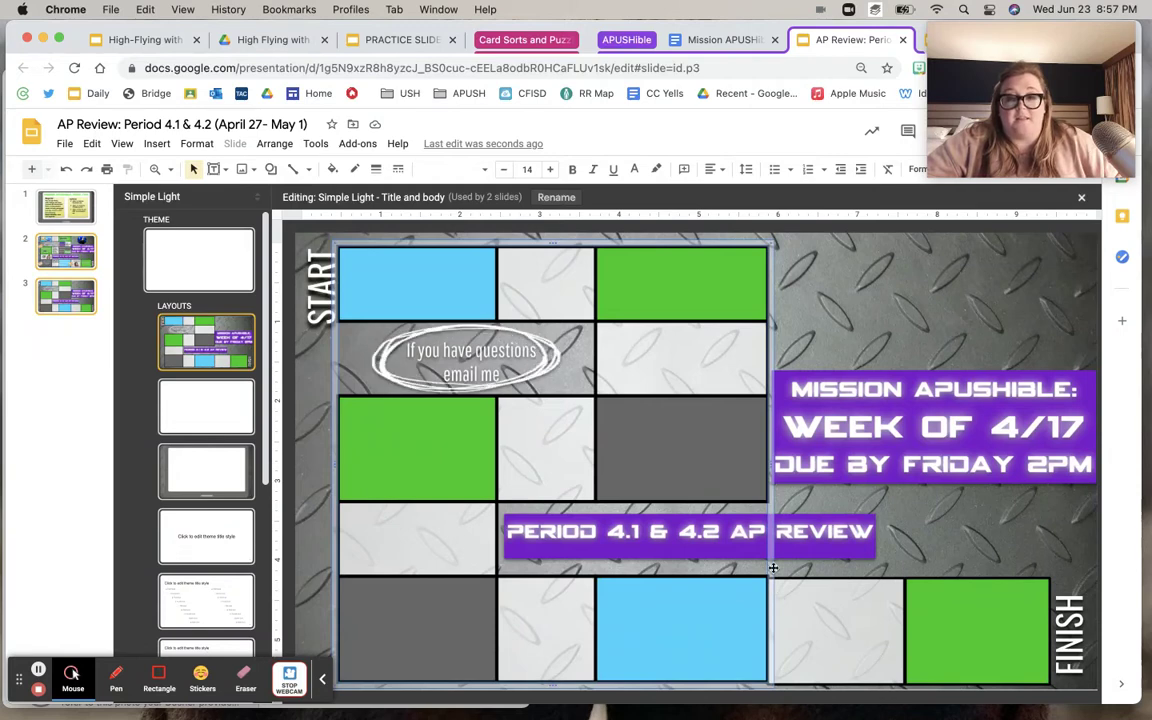
Inspect the FINISH box, Week of 4/17 banner and background, nudging the AP Review banner down and back.
click(854, 645)
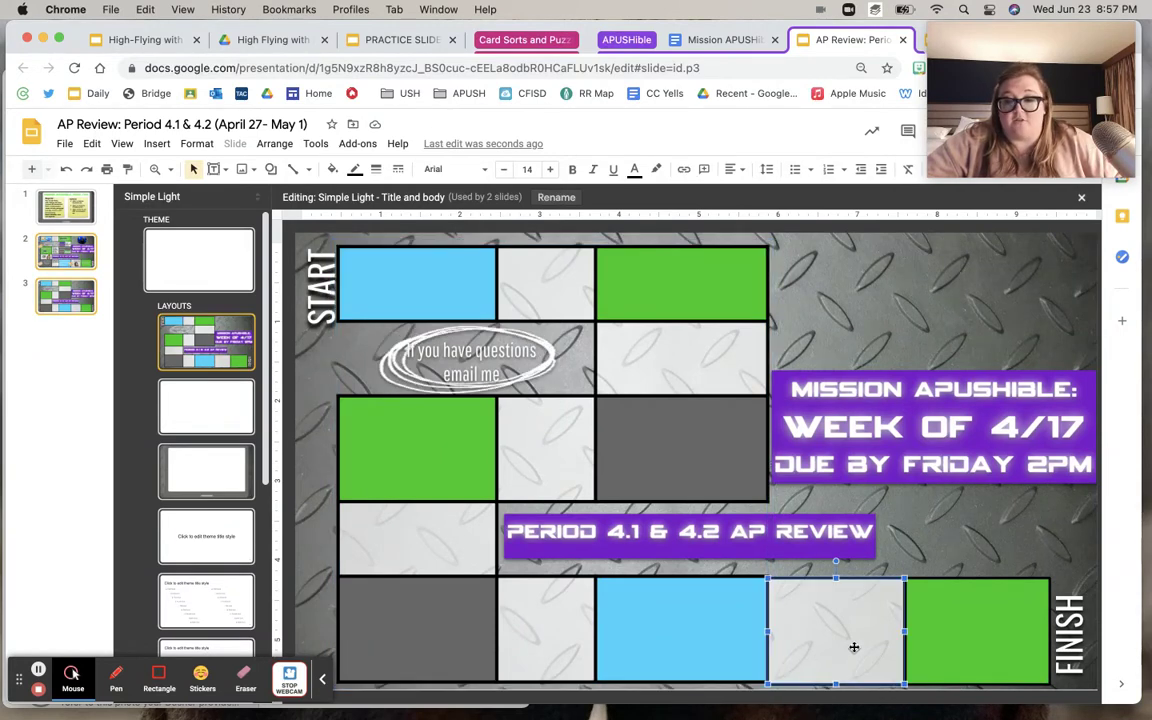
click(952, 651)
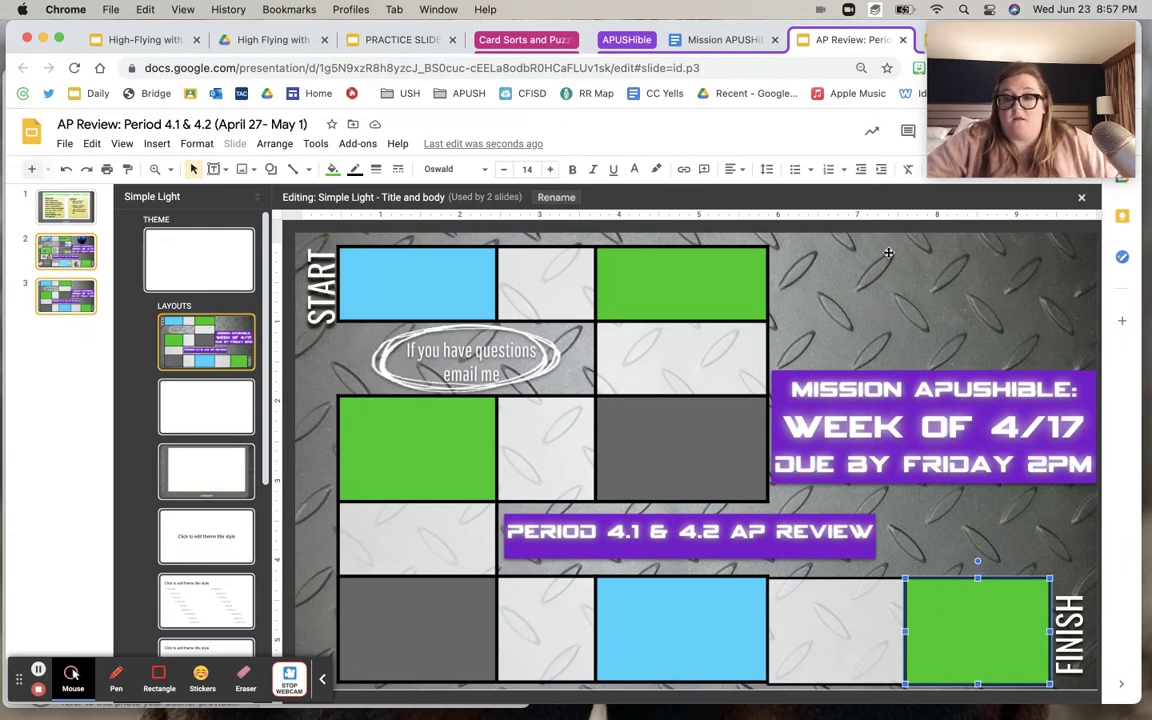
click(918, 428)
click(877, 250)
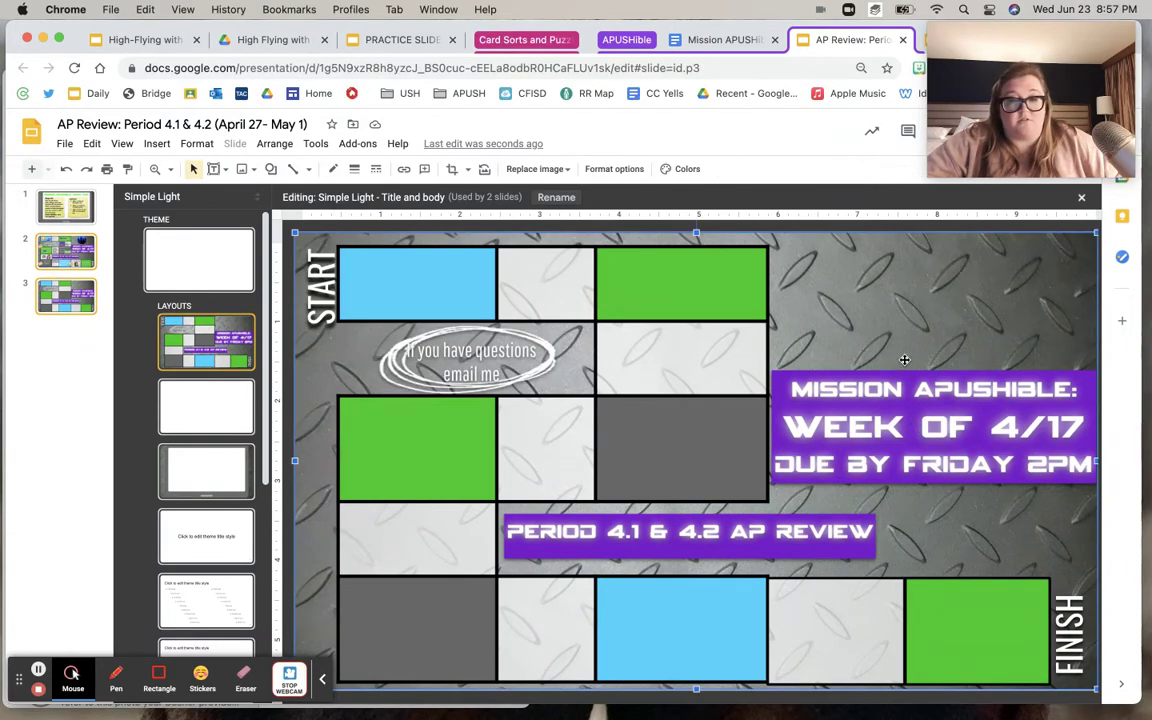
click(922, 418)
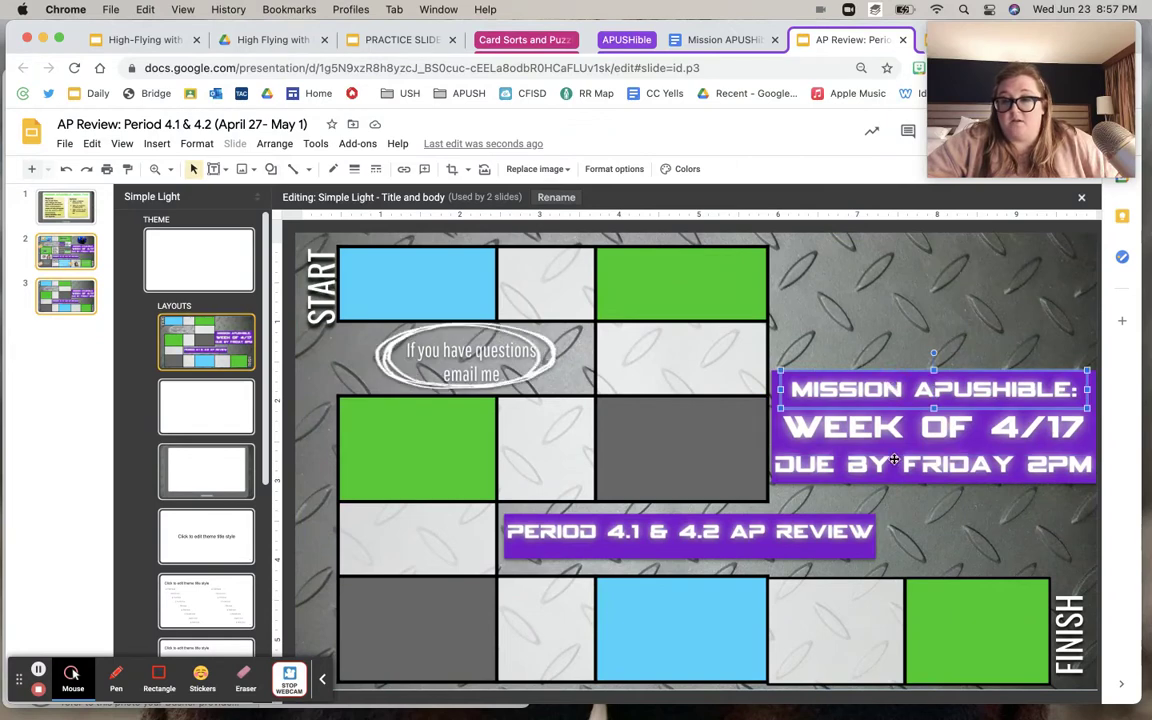
click(773, 540)
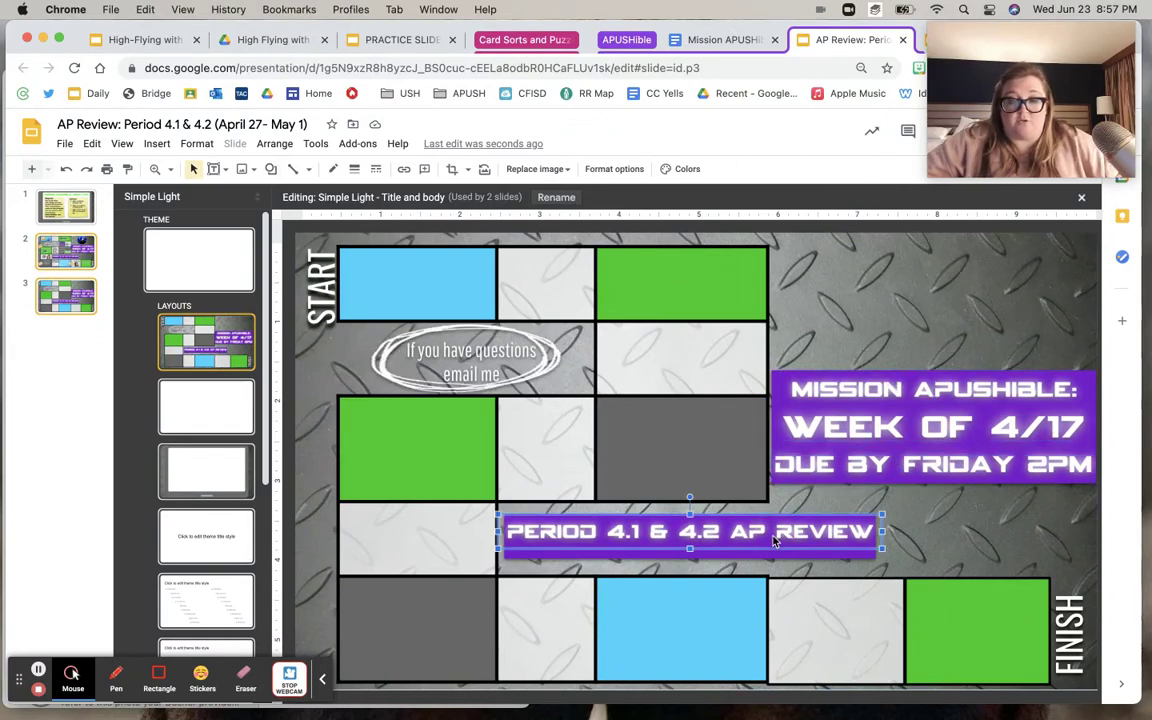
key(Down)
key(Down)
key(Down)
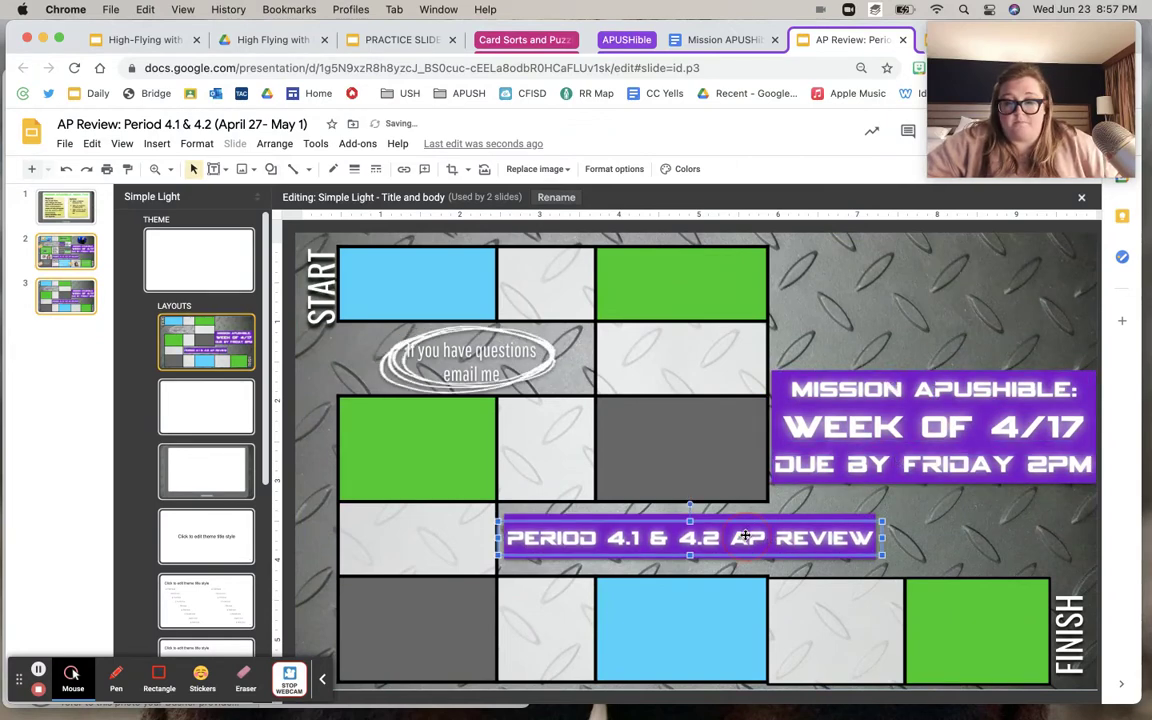
key(Up)
key(Up)
key(Up)
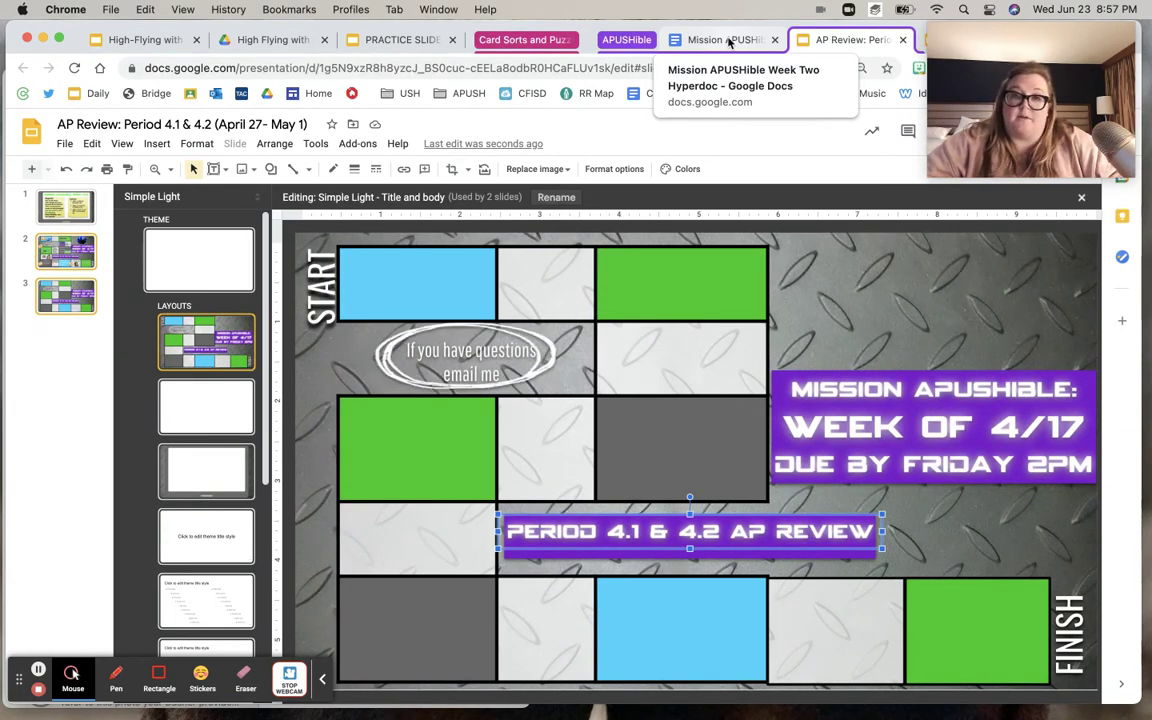
click(729, 41)
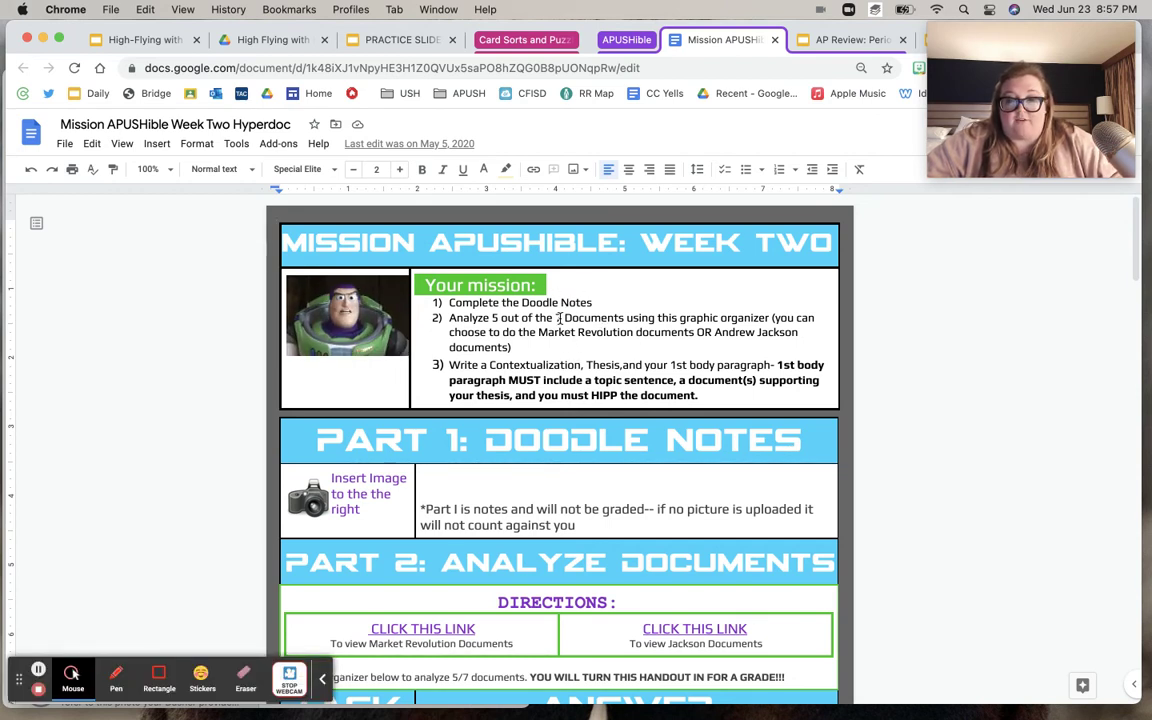
scroll(560, 319, down, 1)
scroll(560, 319, down, 5)
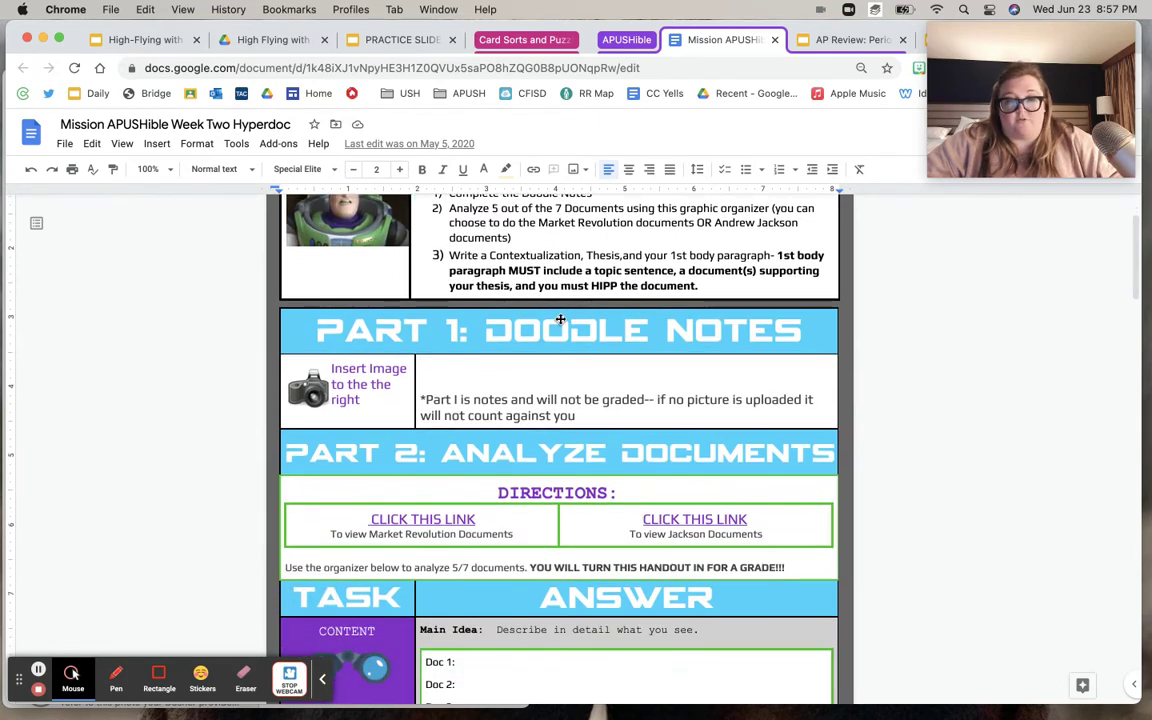
scroll(560, 319, down, 2)
scroll(560, 319, up, 2)
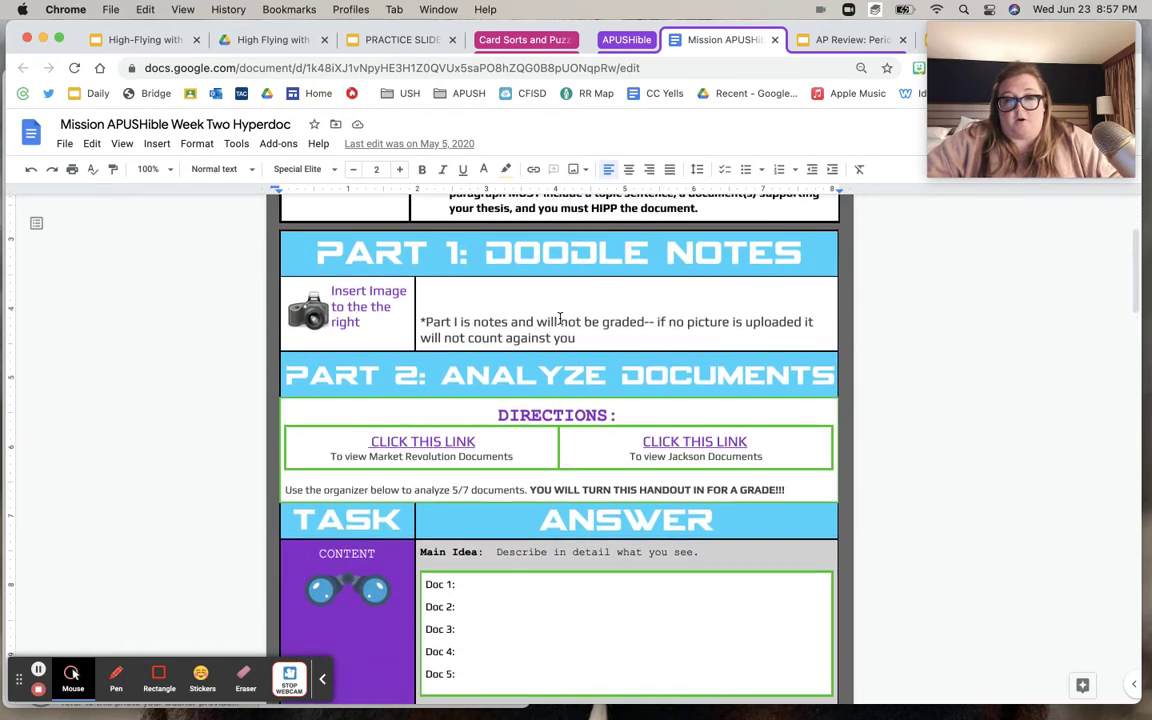
scroll(570, 319, down, 10)
scroll(577, 319, down, 15)
scroll(565, 414, up, 5)
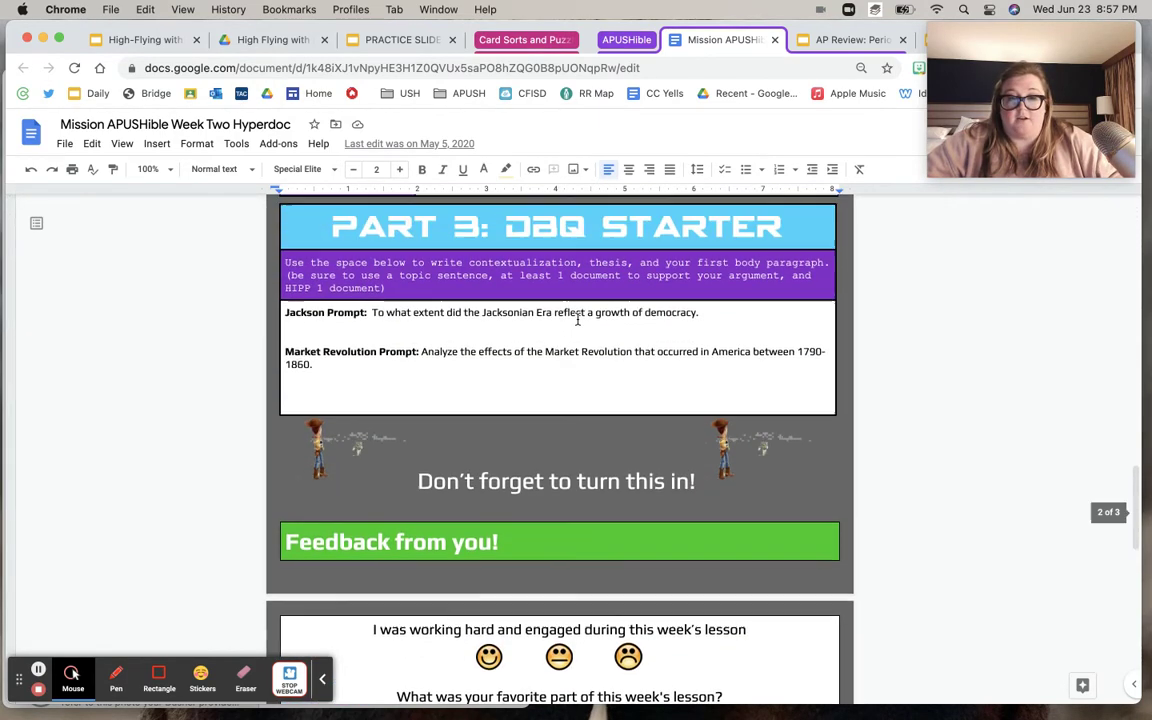
click(846, 40)
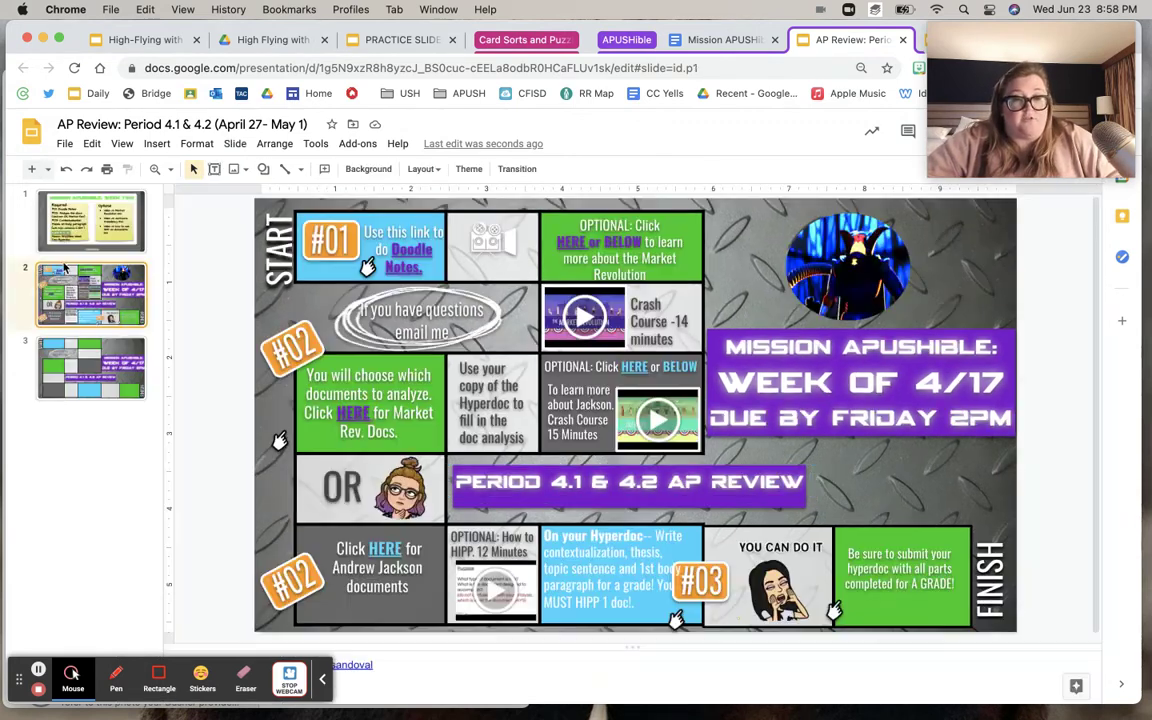
Close the theme editor and switch to the PRACTICE SLIDES: High-Flyin' with HYPERslides deck.
click(90, 246)
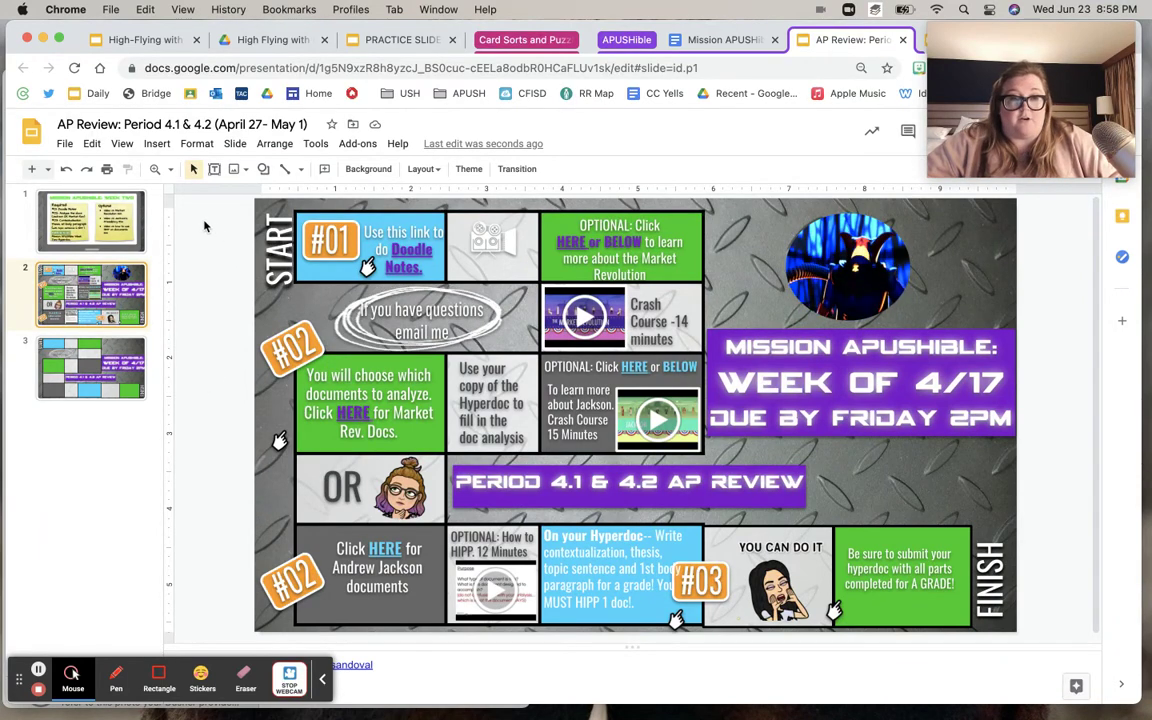
click(394, 42)
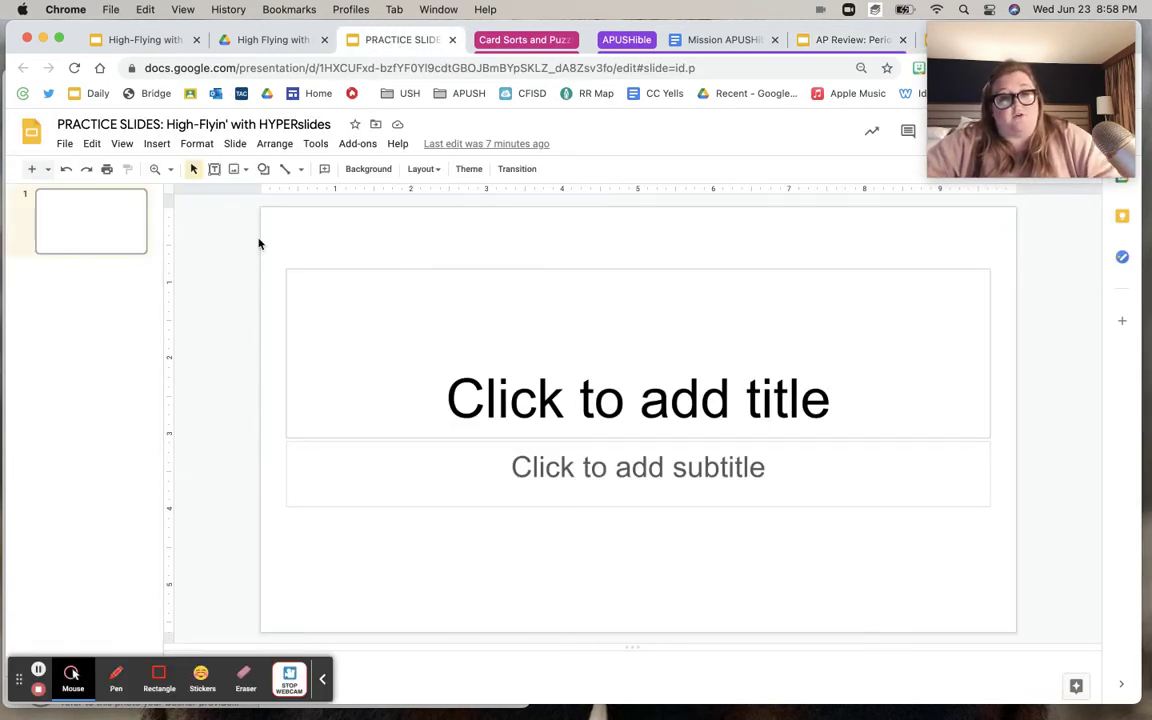
Delete the title and subtitle placeholders from the Simple Light Title slide layout.
click(235, 145)
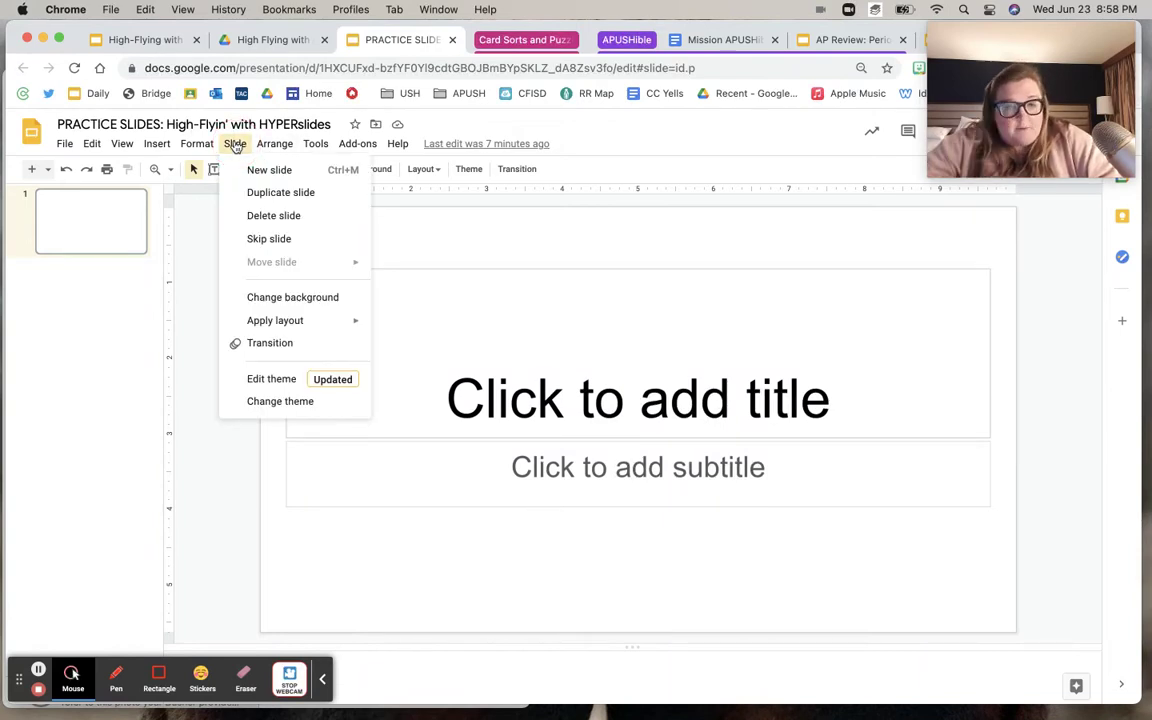
click(267, 381)
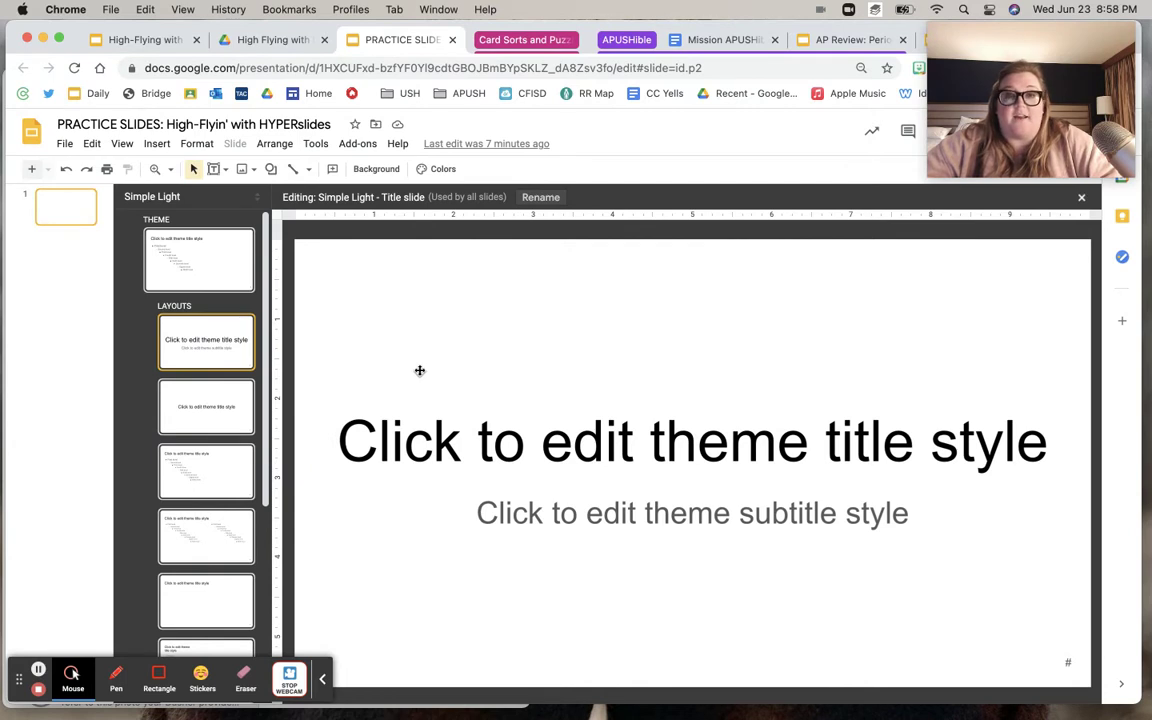
triple_click(576, 400)
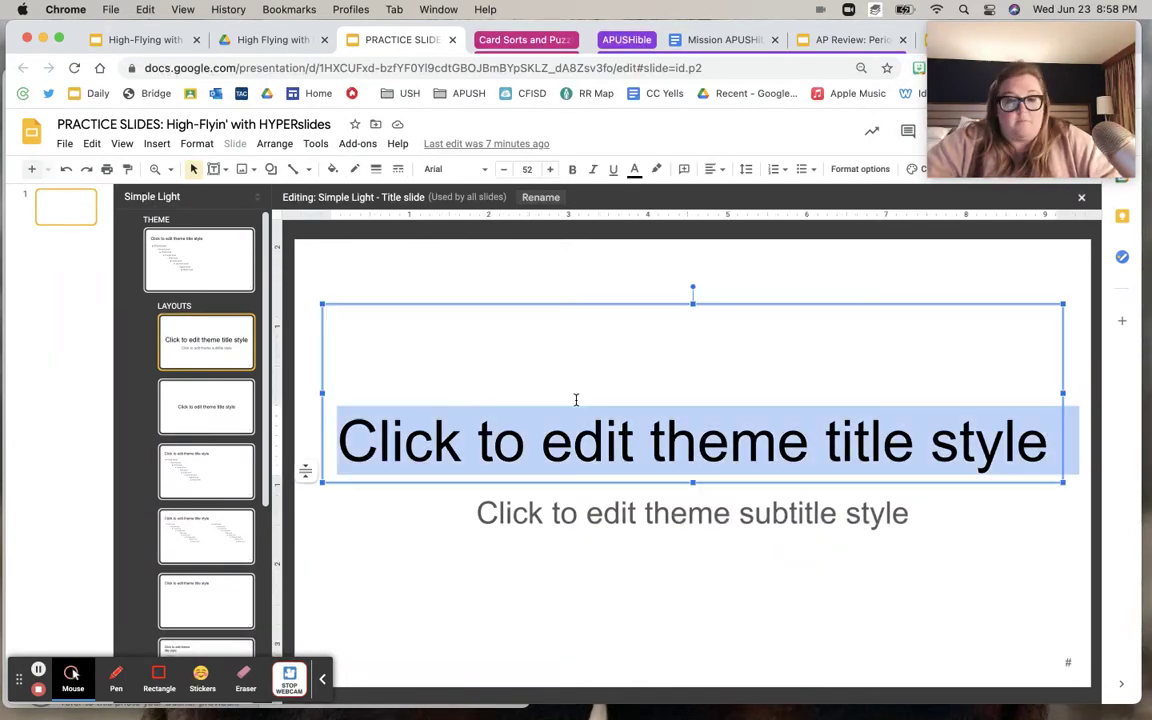
drag(530, 275, 614, 563)
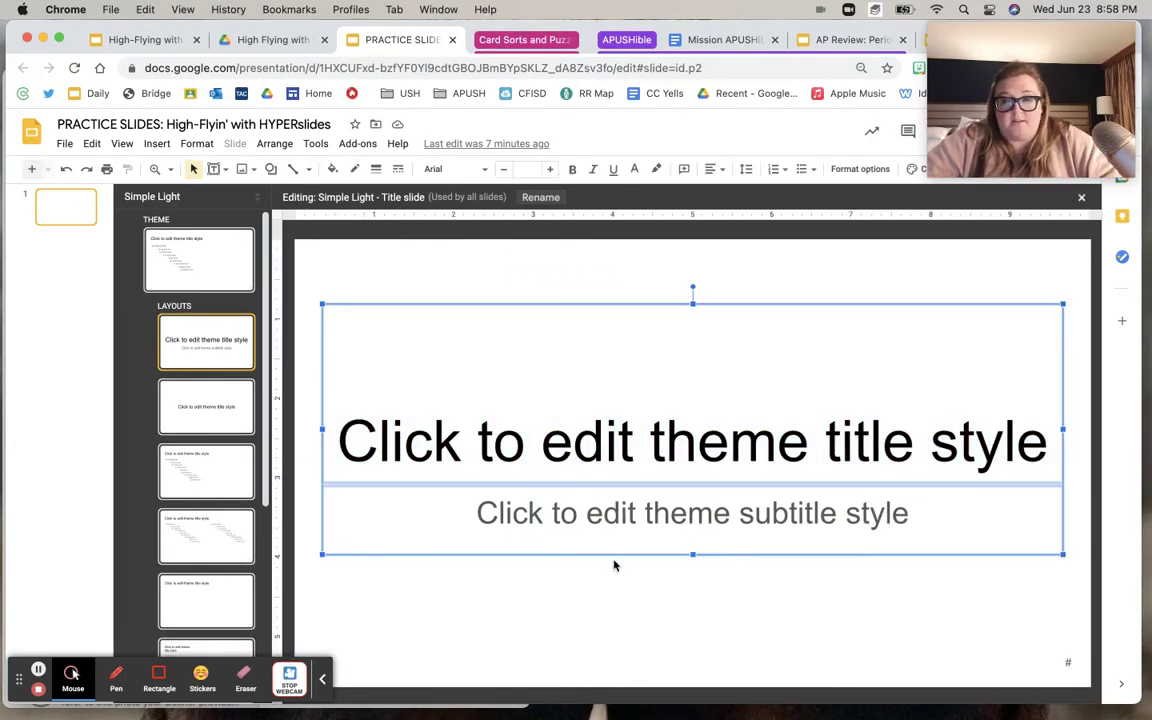
key(Delete)
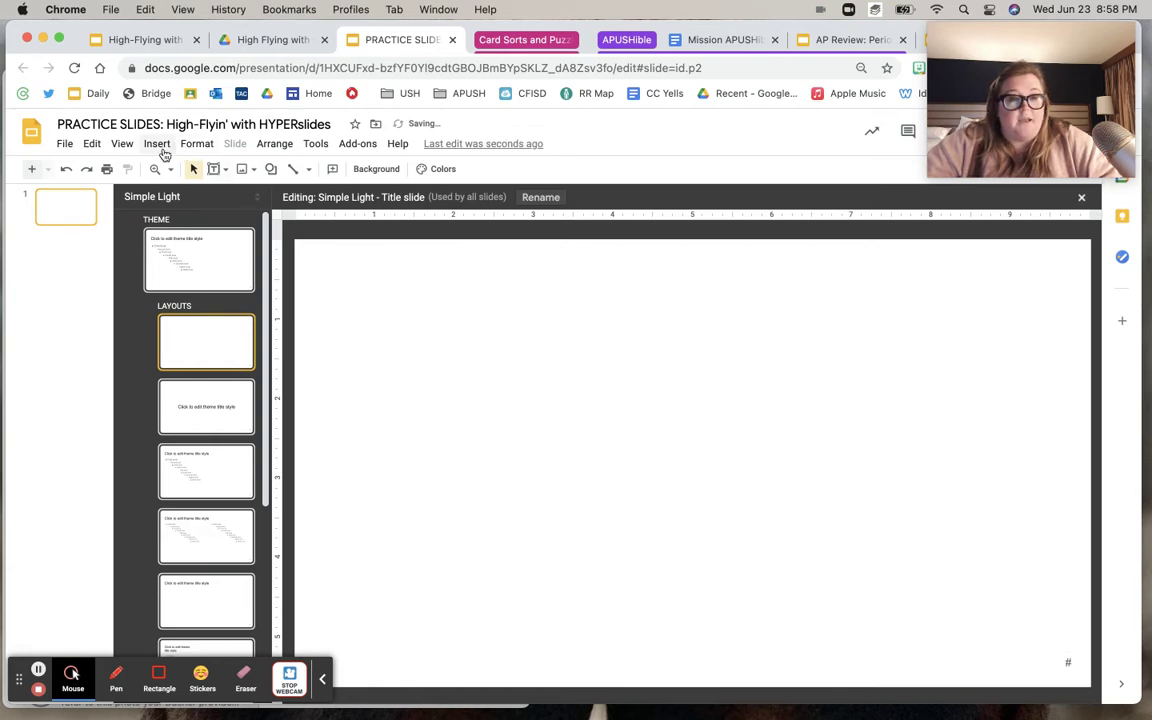
click(158, 146)
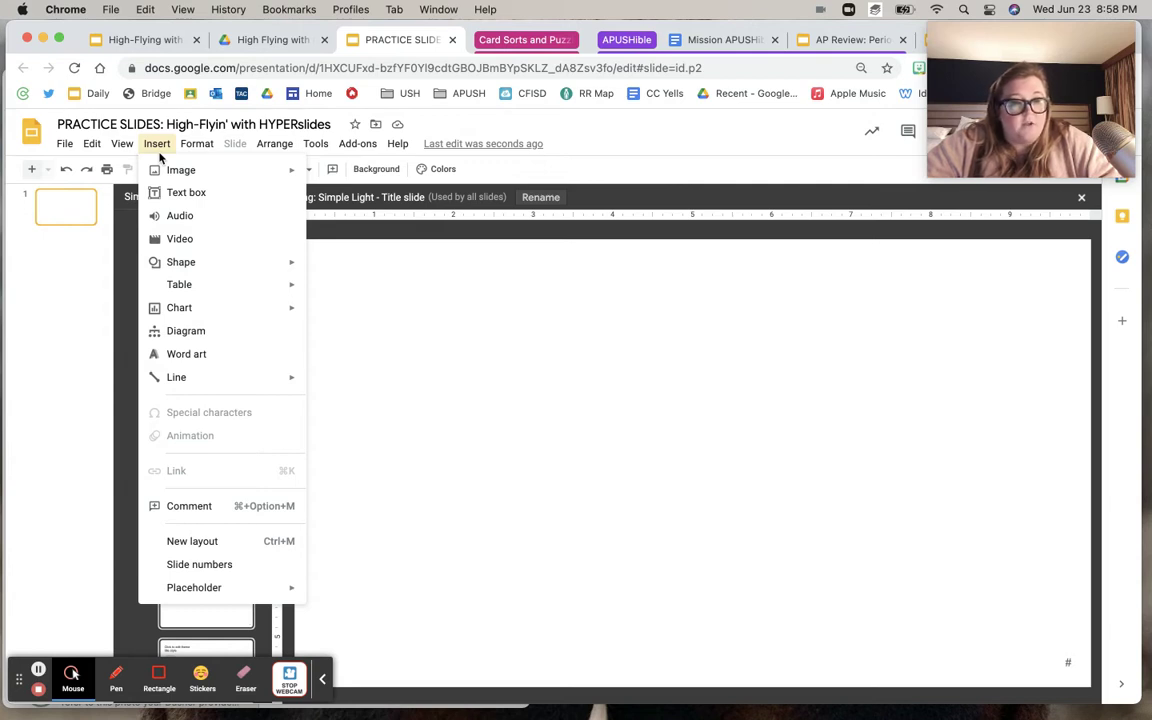
Insert a 3 x 5 table at the top-left, stretched to full slide height and narrowed.
mouse_move(270, 288)
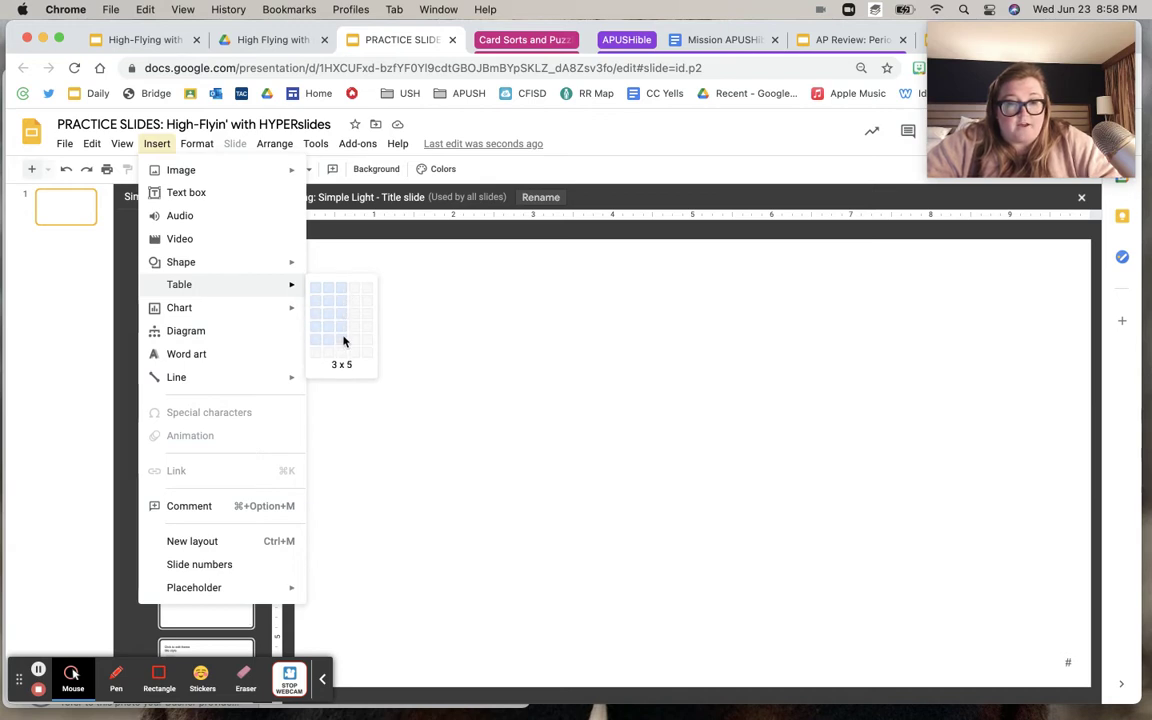
click(343, 342)
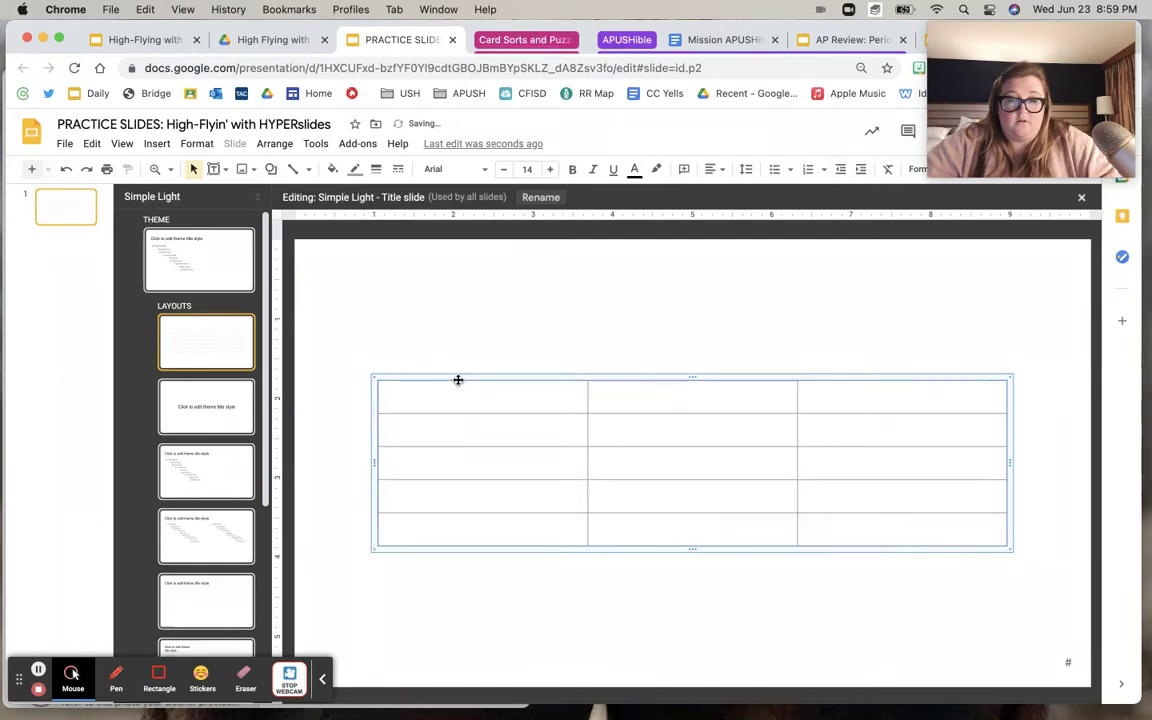
drag(458, 380, 389, 247)
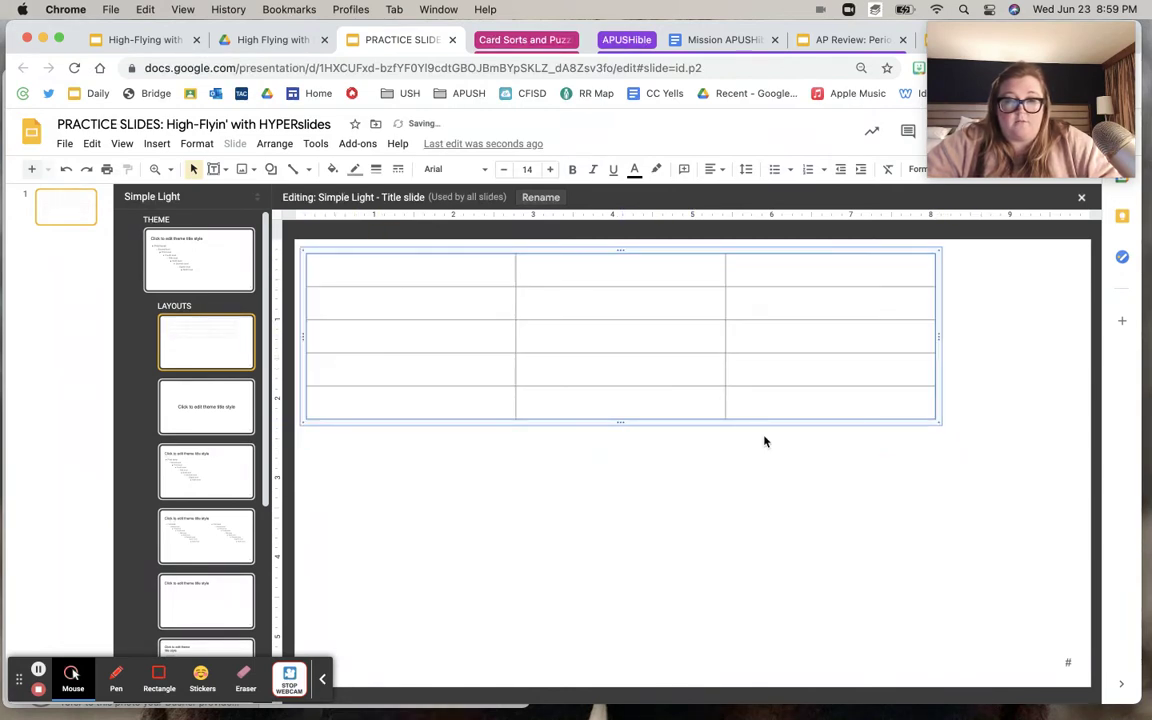
drag(621, 425, 622, 675)
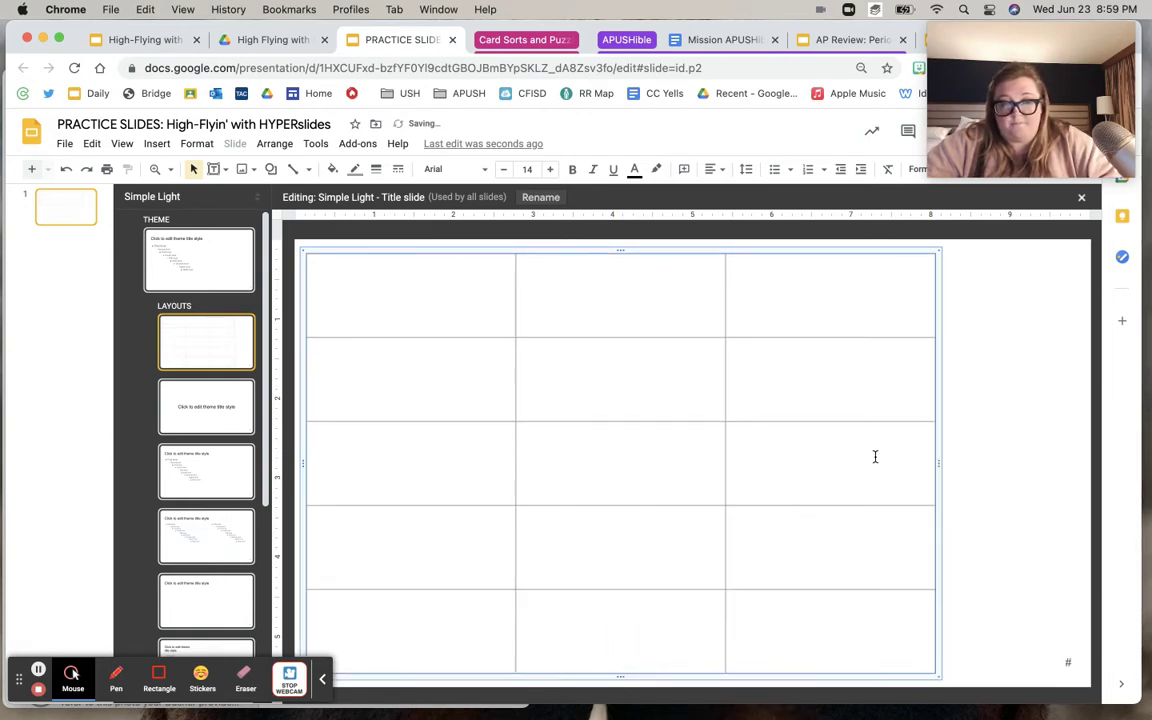
drag(941, 460, 684, 447)
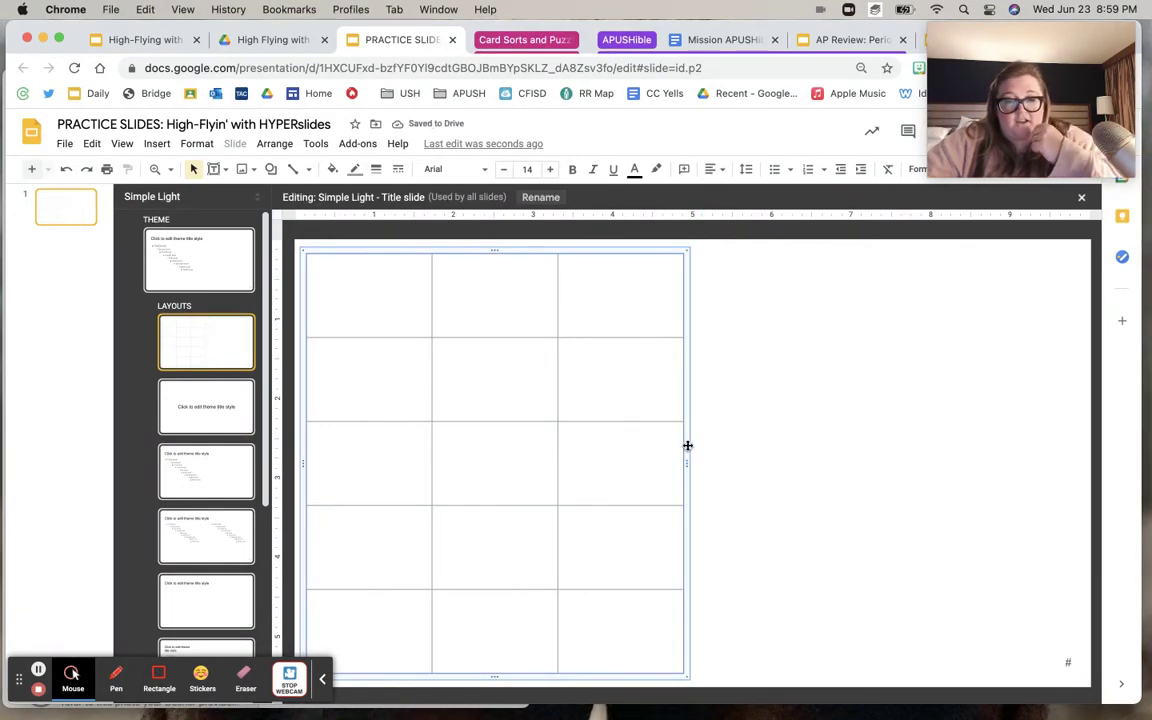
drag(688, 456, 731, 449)
click(830, 390)
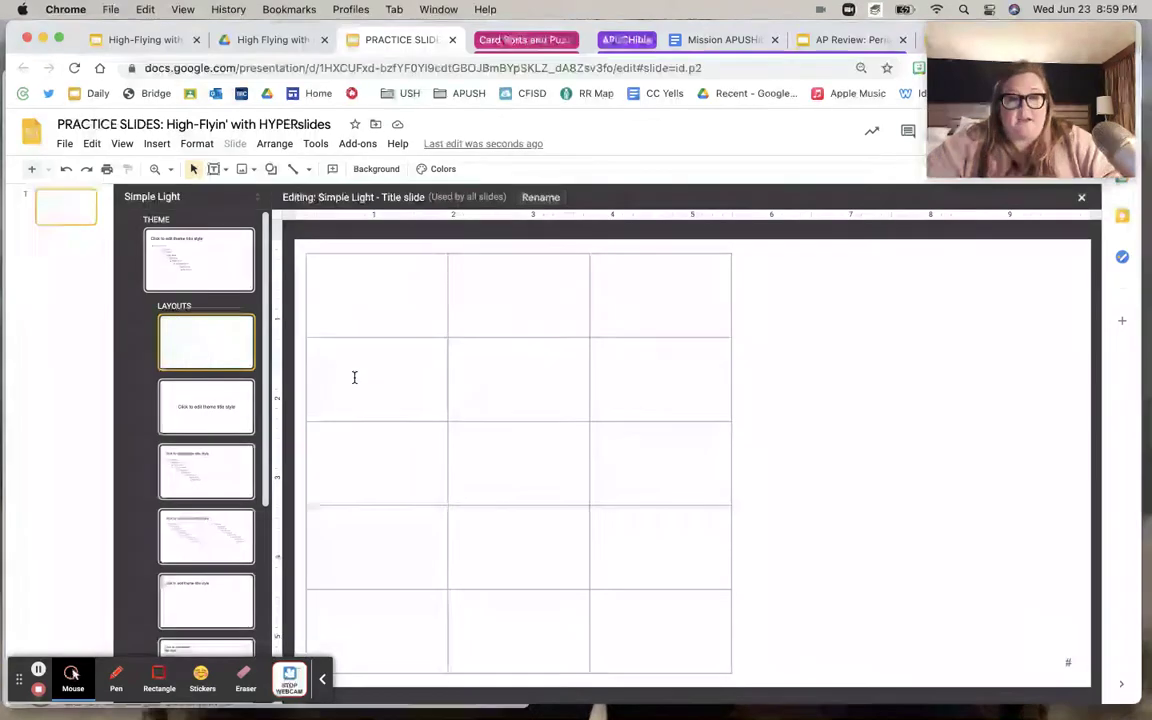
Make two row 2 table borders transparent, joining its first two cells.
click(306, 376)
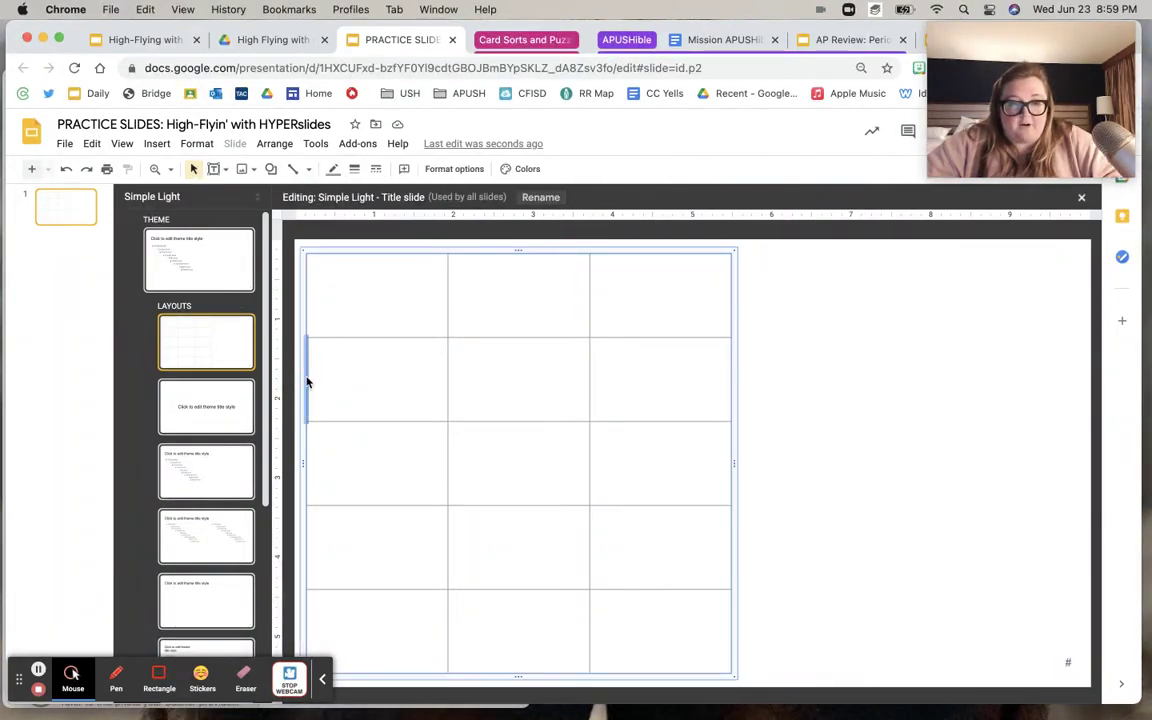
click(333, 169)
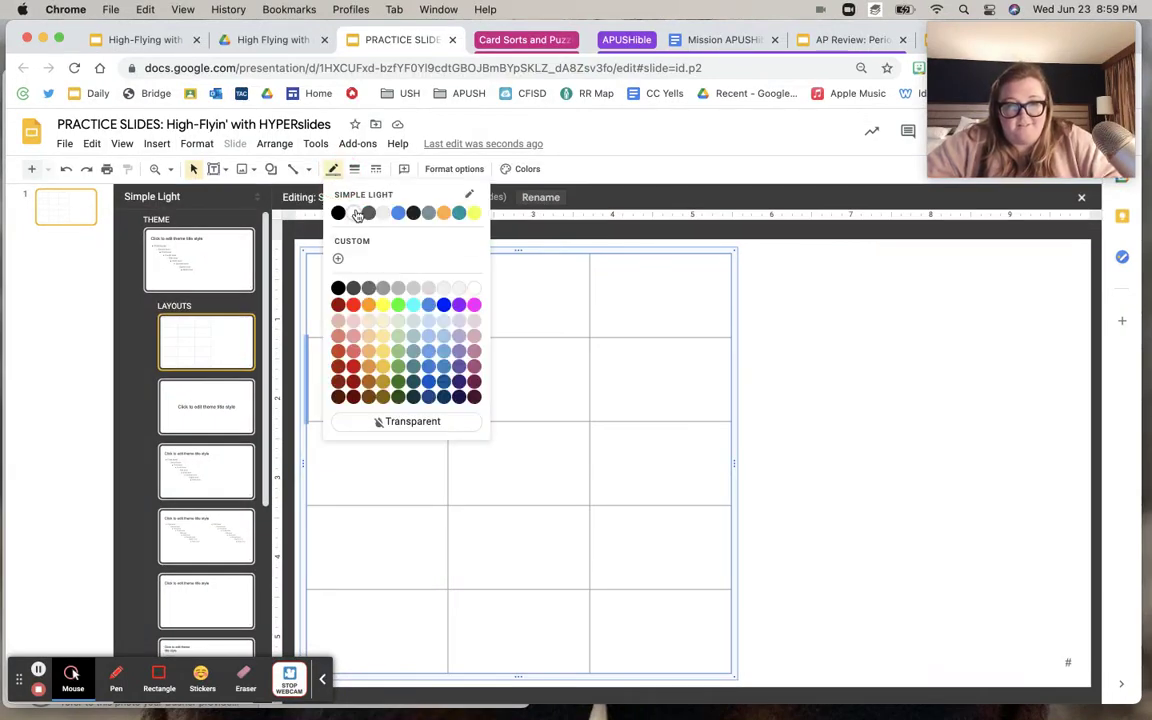
click(390, 422)
click(446, 373)
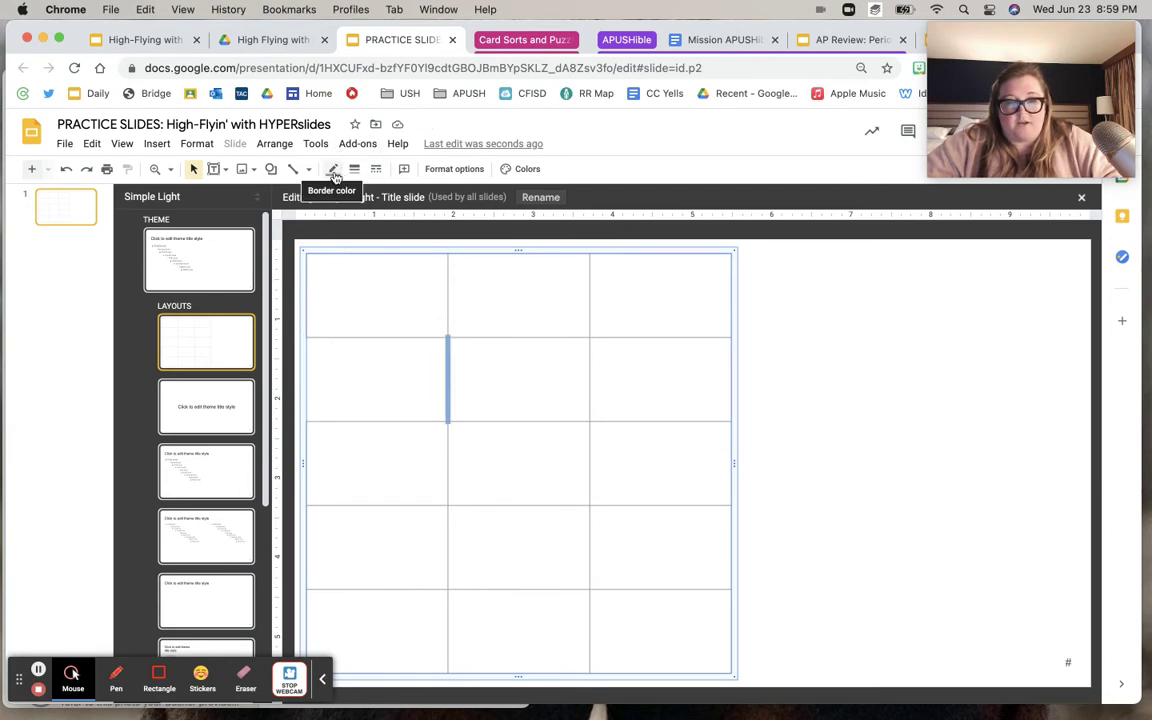
click(335, 172)
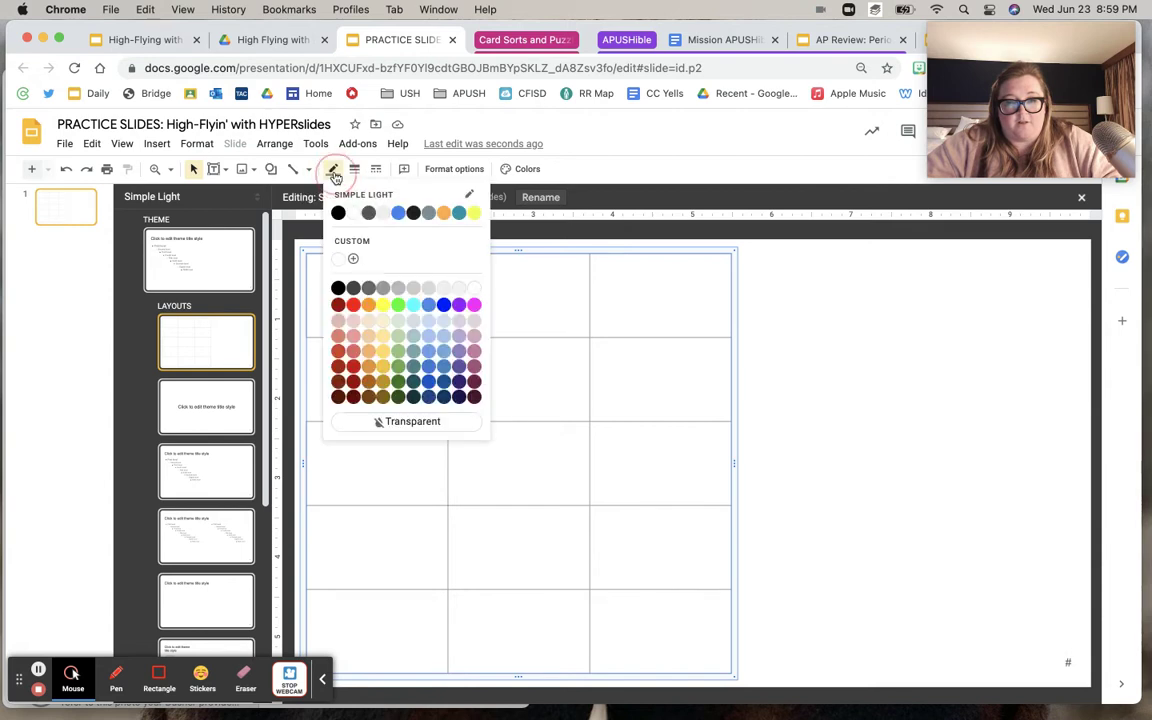
click(378, 422)
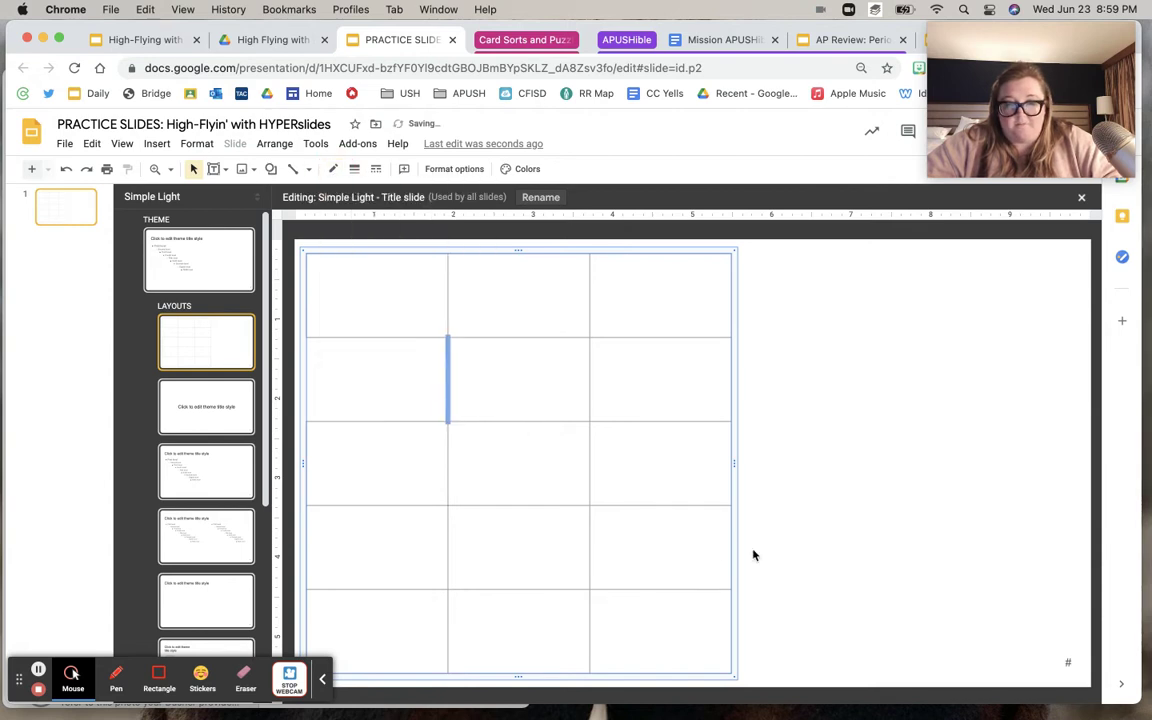
Make row 4's right edge and column 2–3 border transparent to form the zigzag path.
click(590, 537)
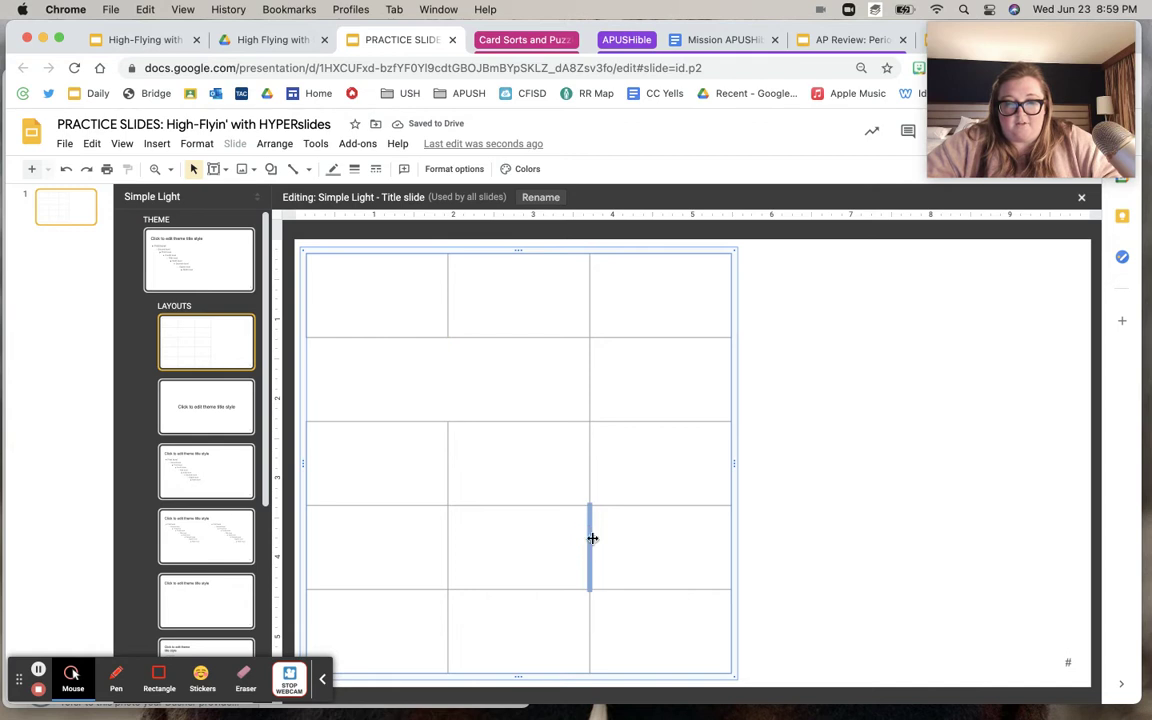
click(729, 543)
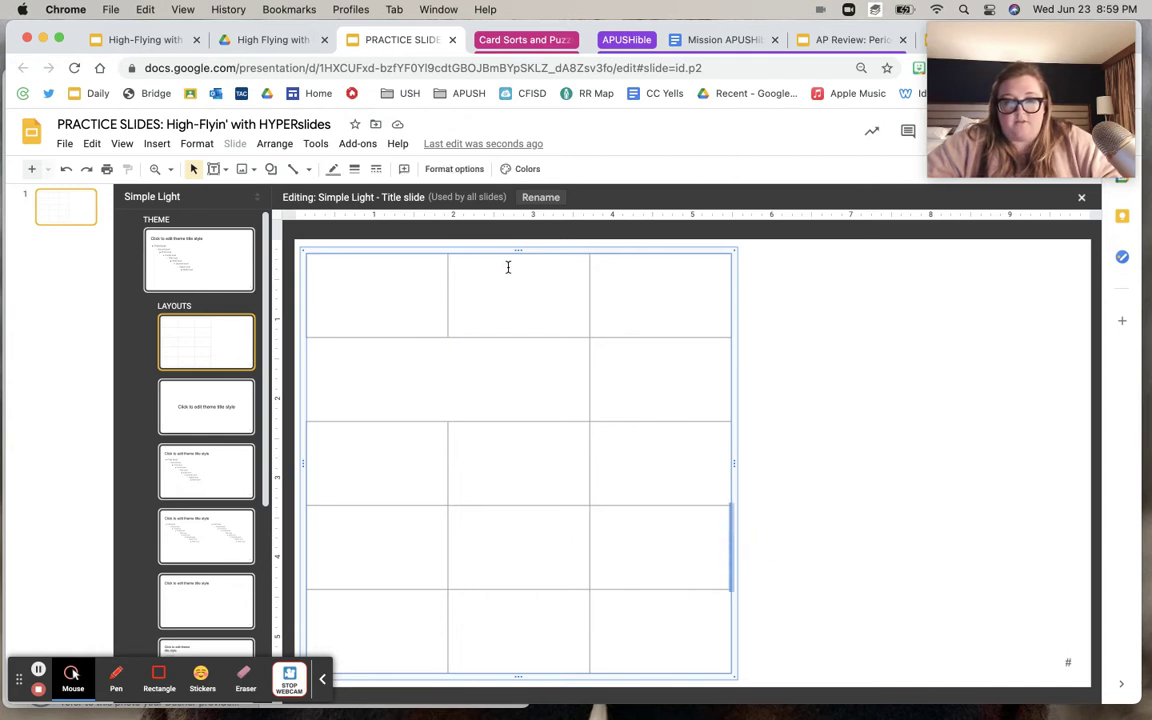
click(333, 170)
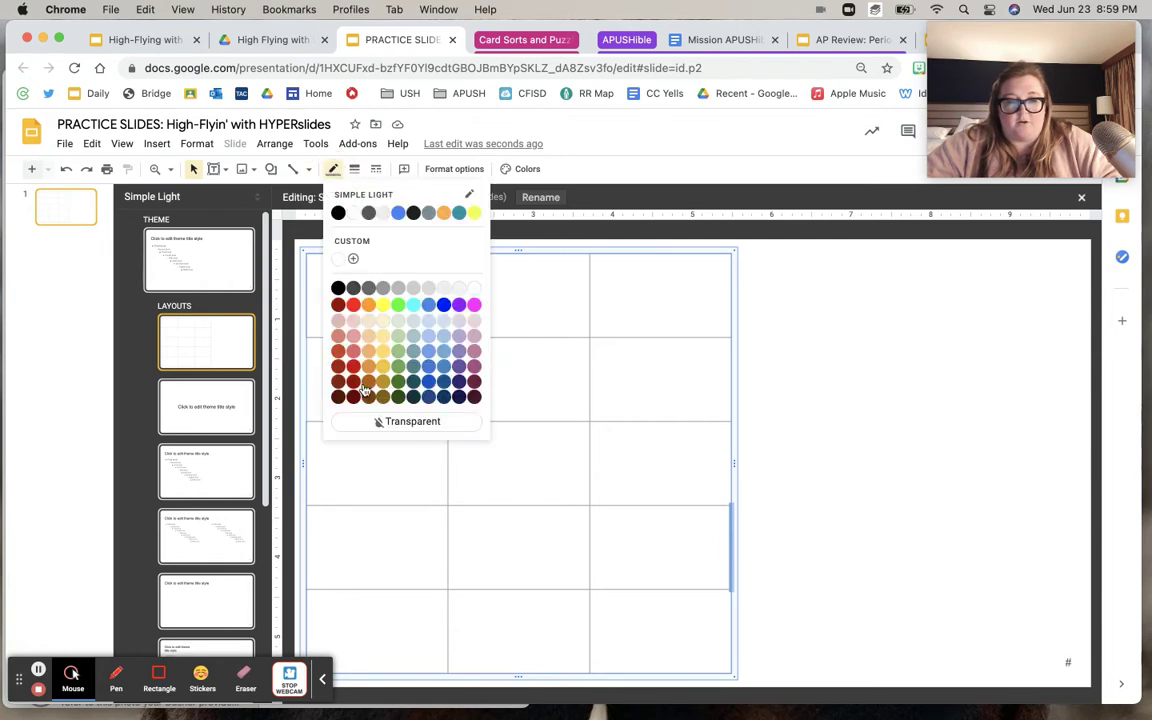
click(372, 421)
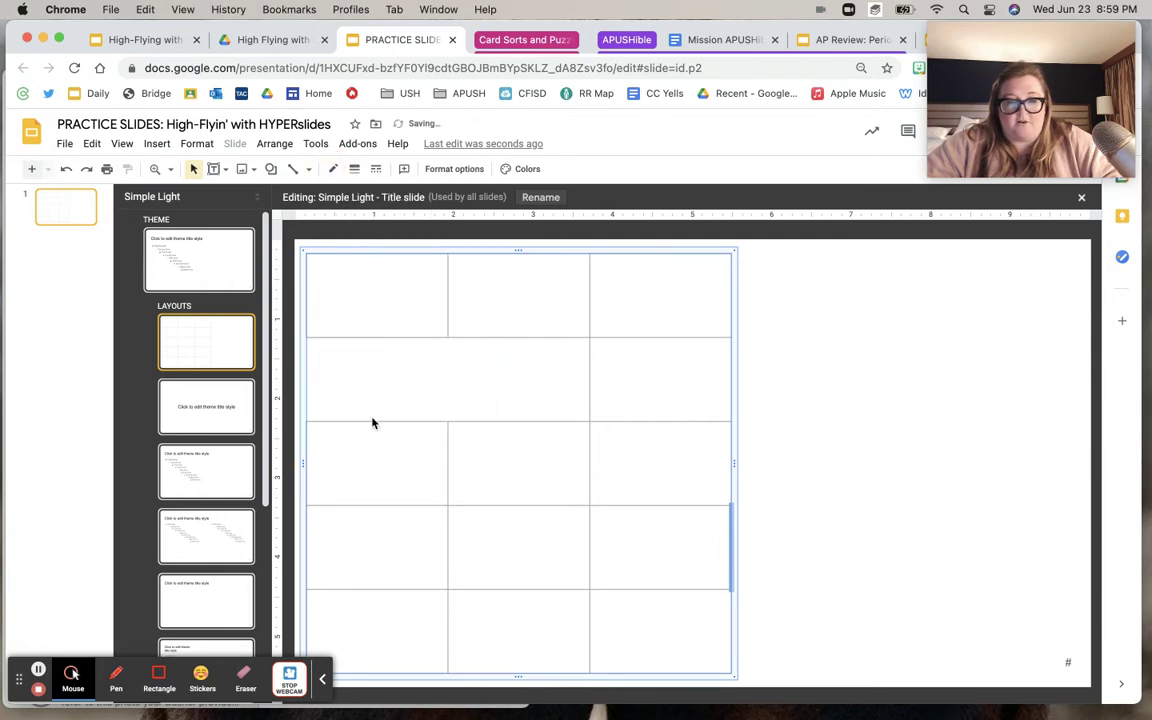
click(589, 536)
click(333, 170)
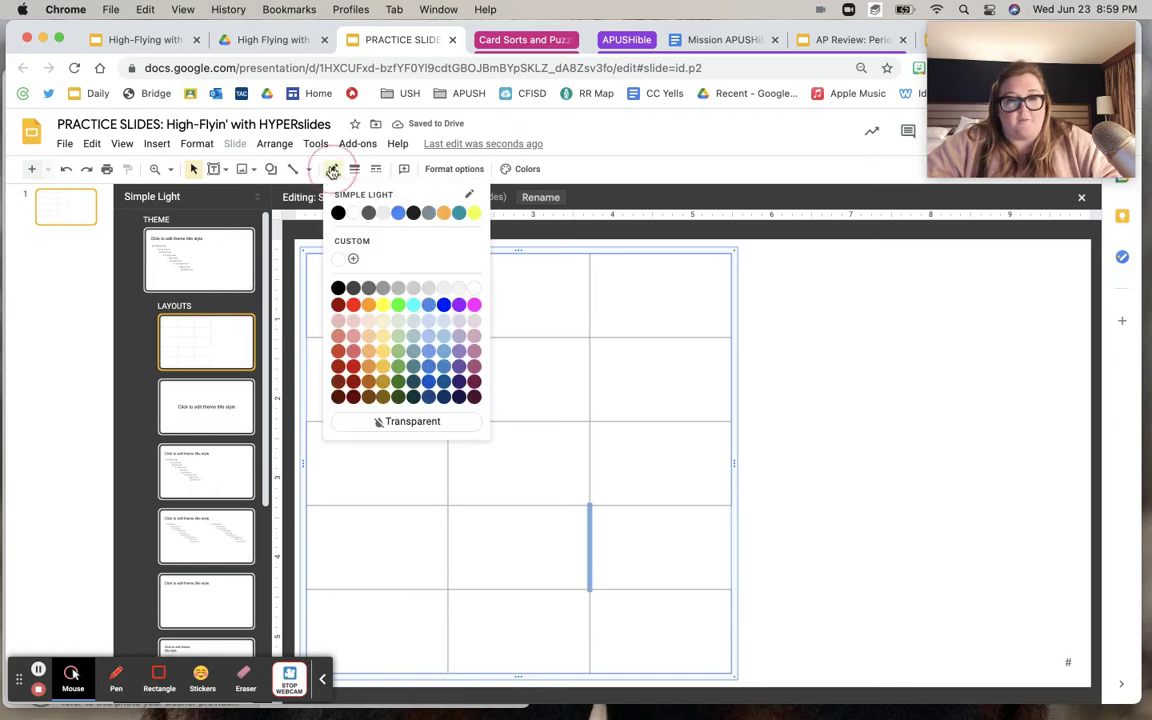
click(393, 423)
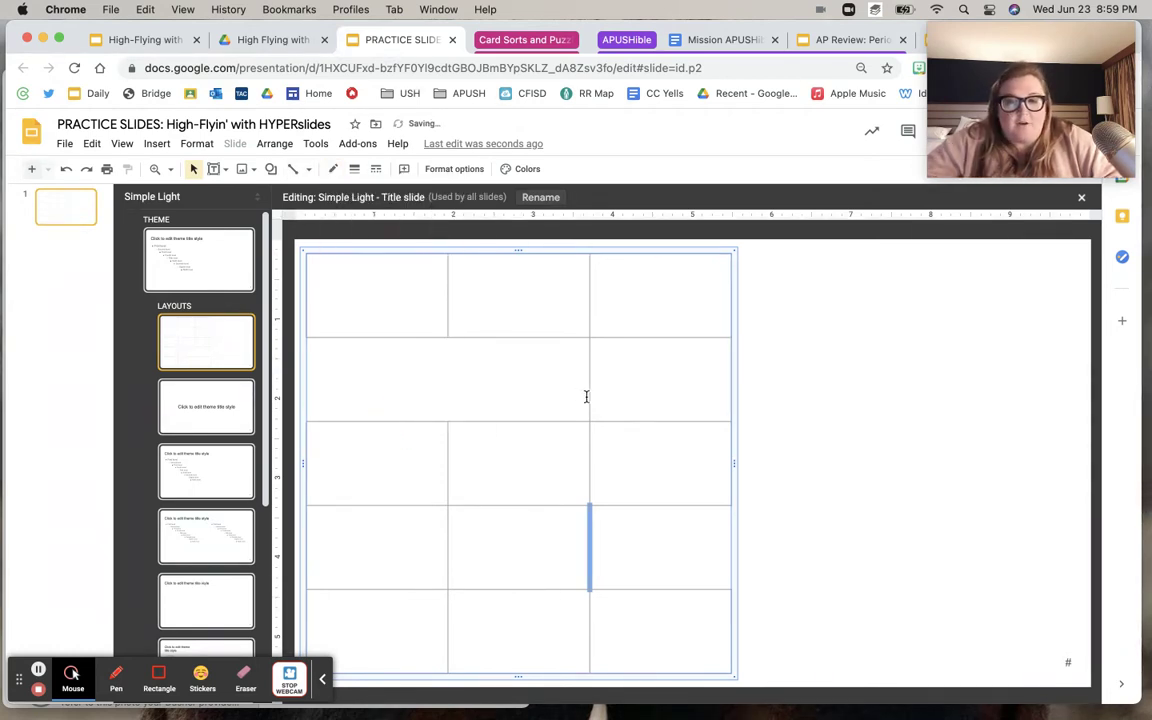
click(868, 503)
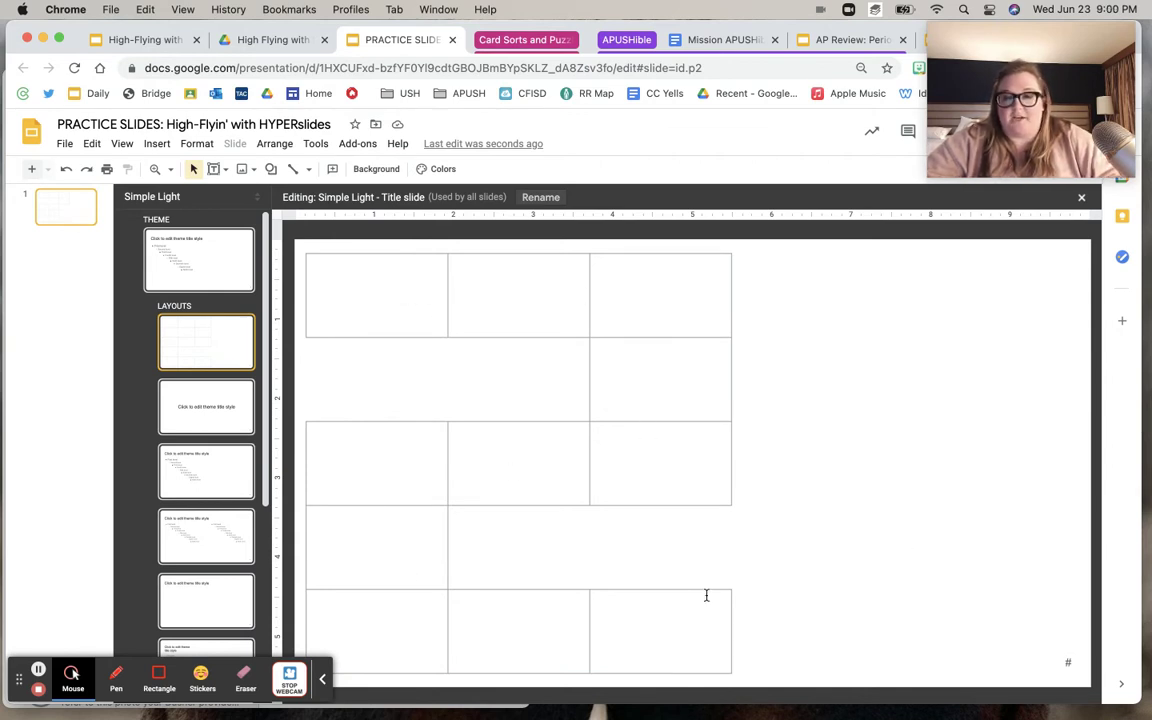
click(365, 275)
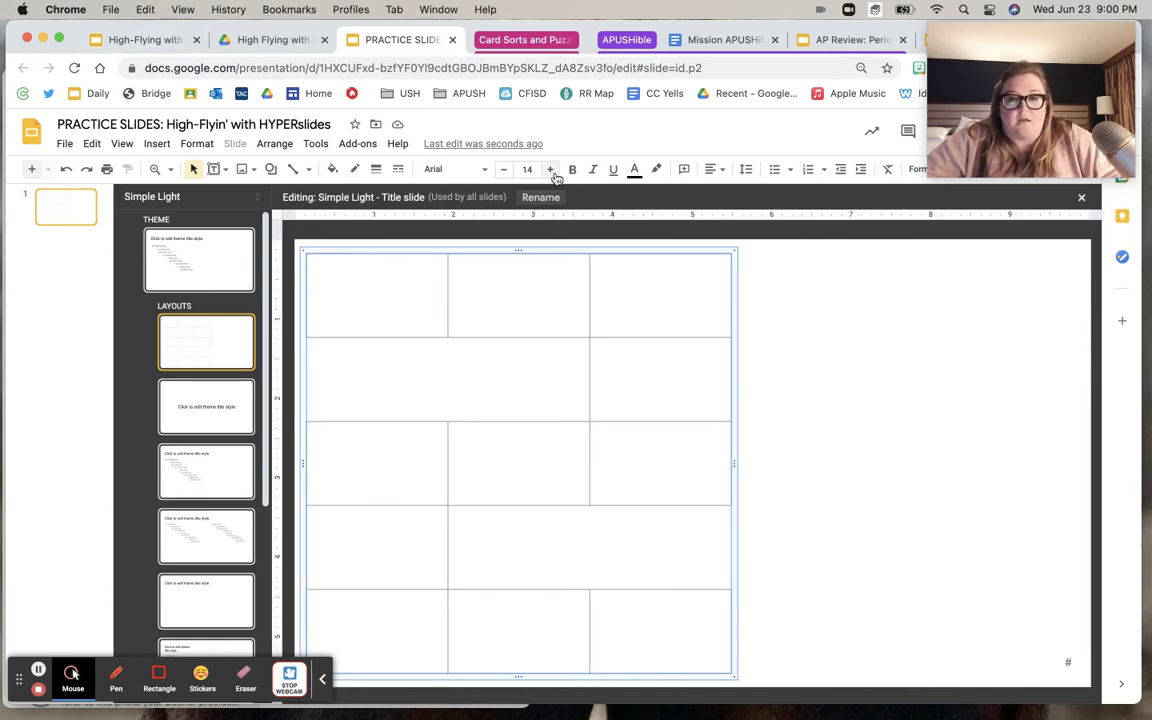
In the High-Flying deck's theme editor, select the colour-block layout's four coloured rectangles.
click(128, 45)
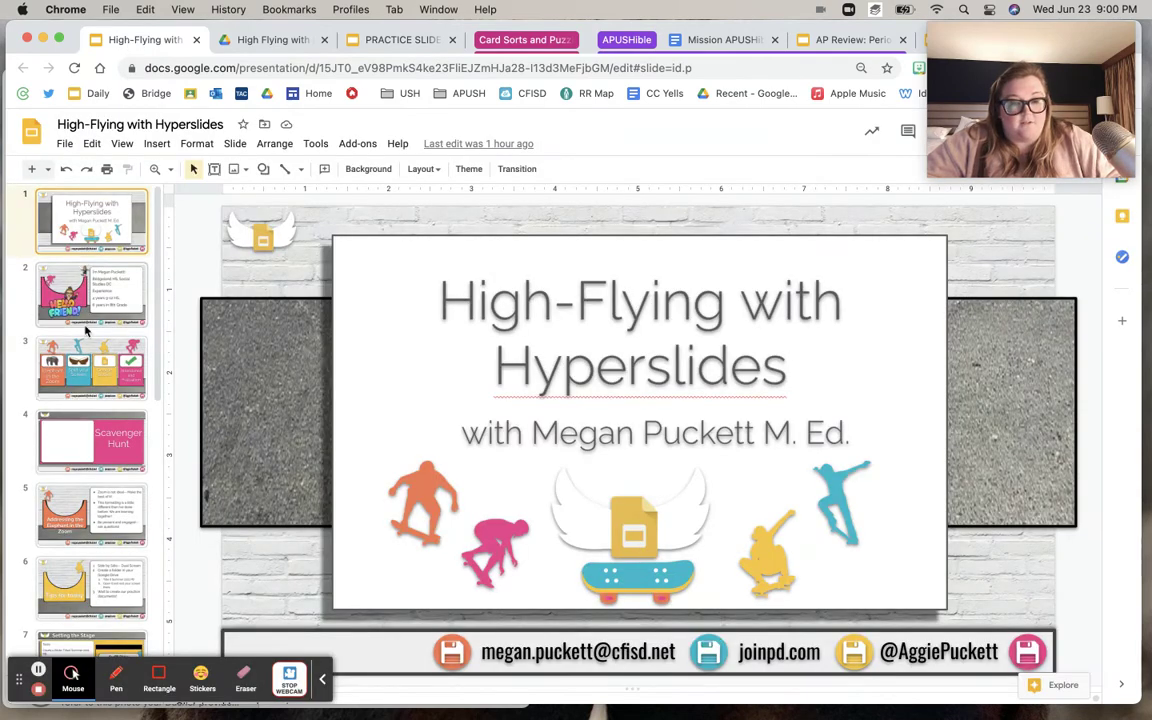
scroll(90, 491, down, 5)
scroll(90, 491, down, 4)
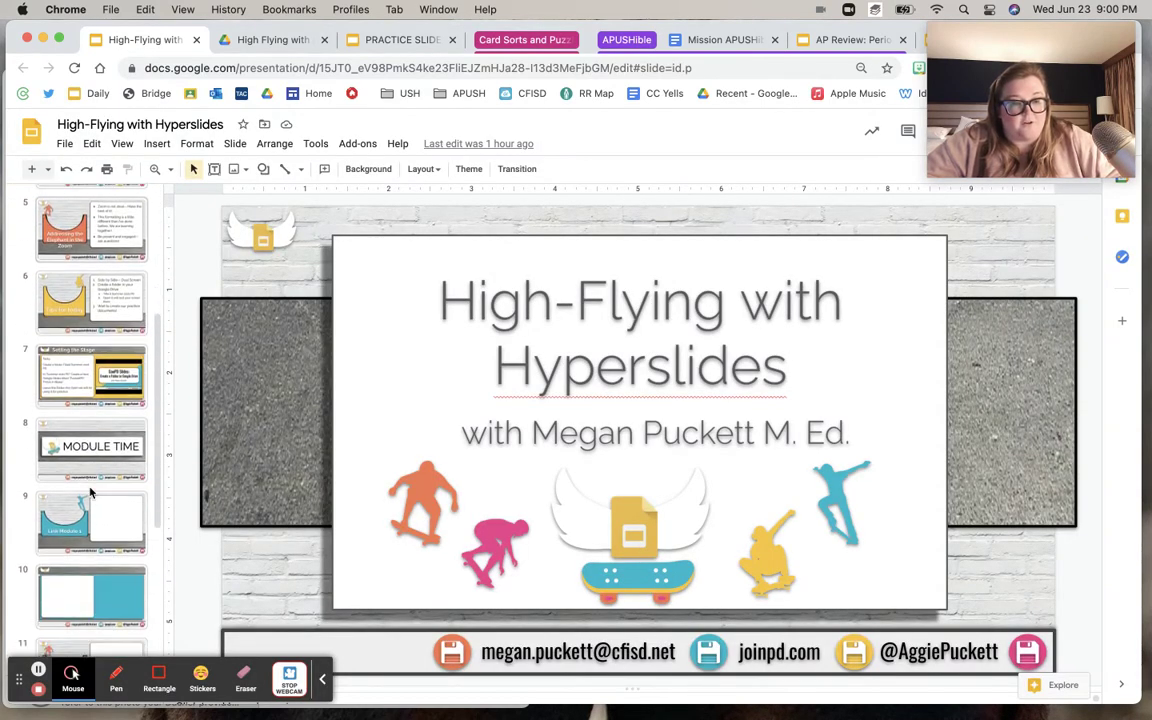
scroll(95, 494, up, 10)
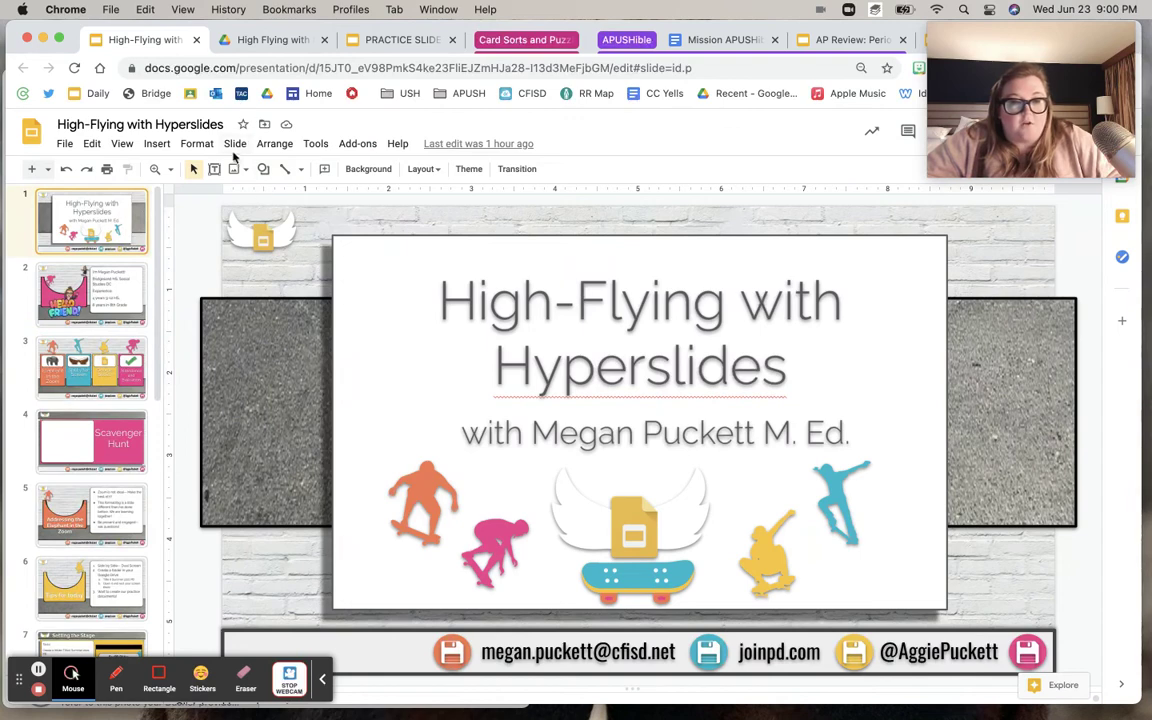
click(234, 143)
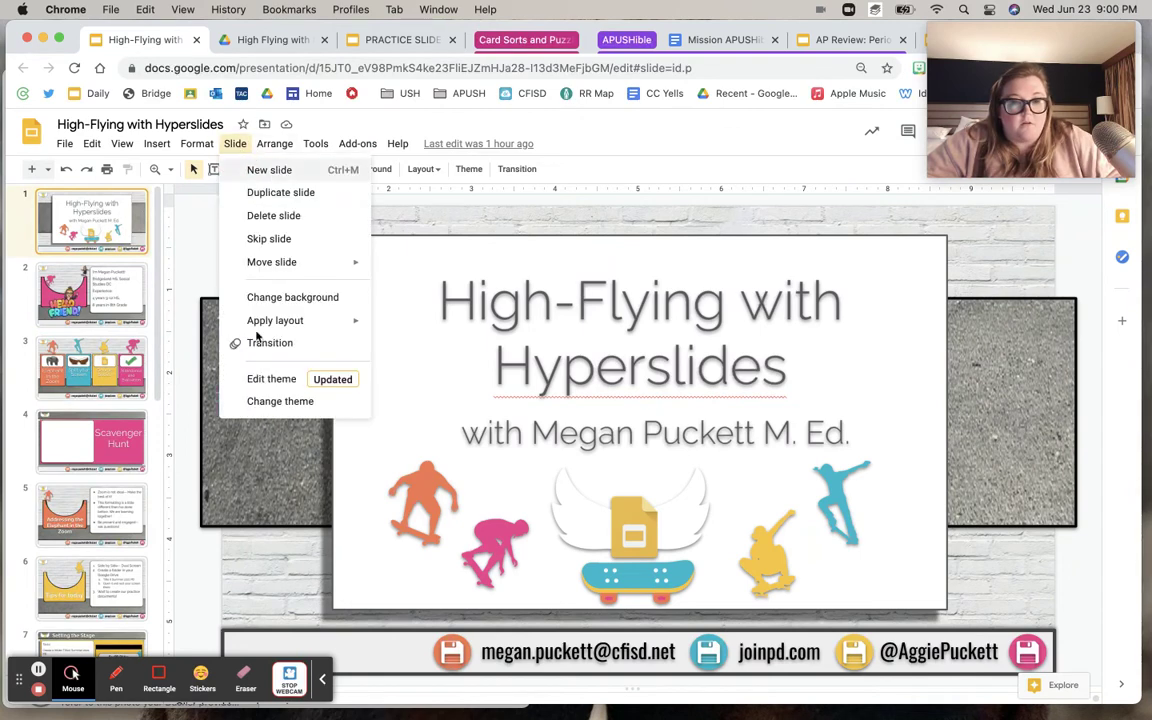
click(287, 382)
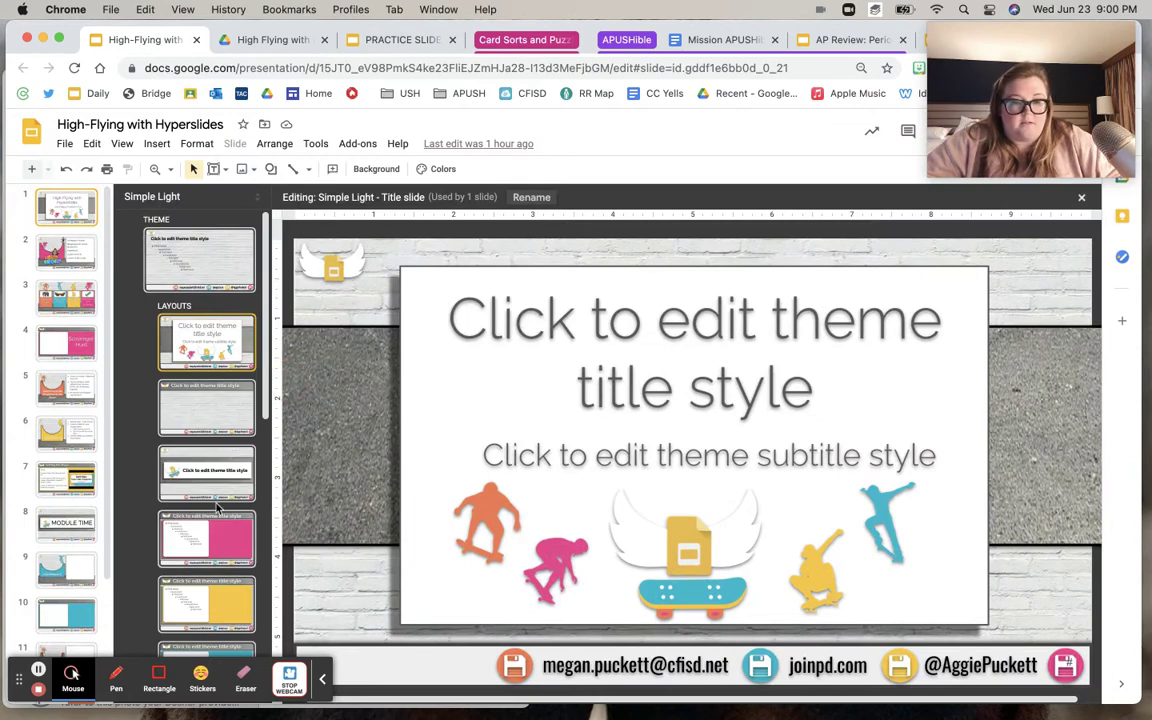
scroll(210, 450, down, 8)
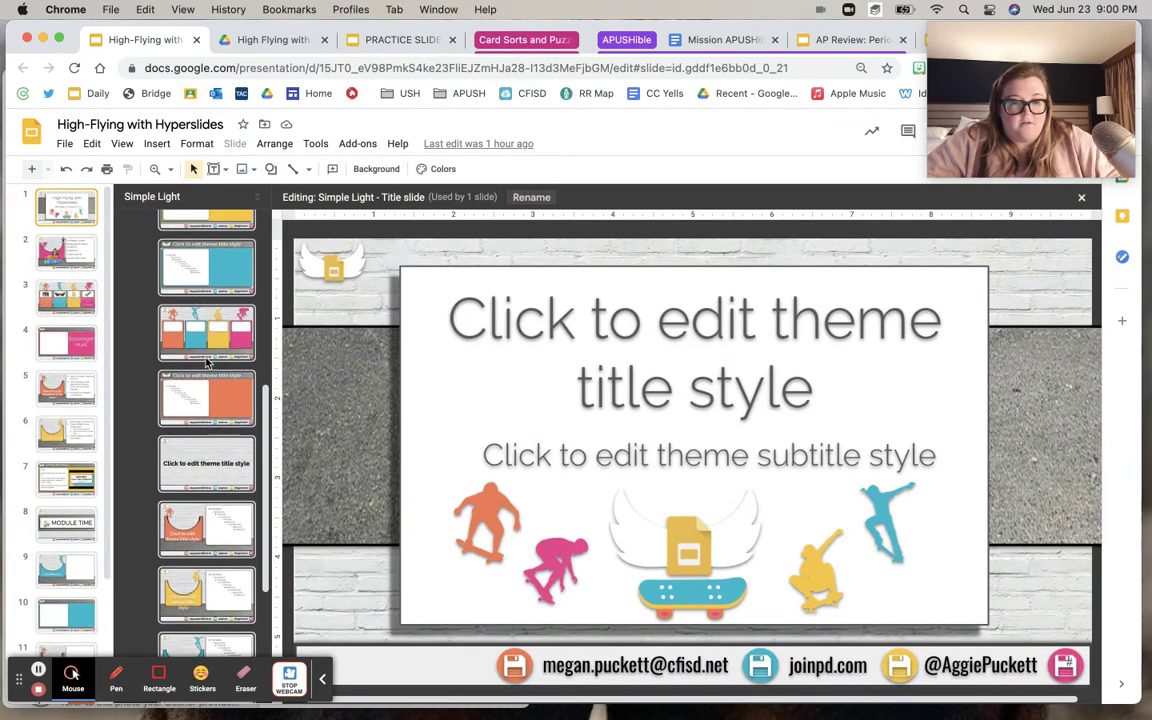
click(216, 345)
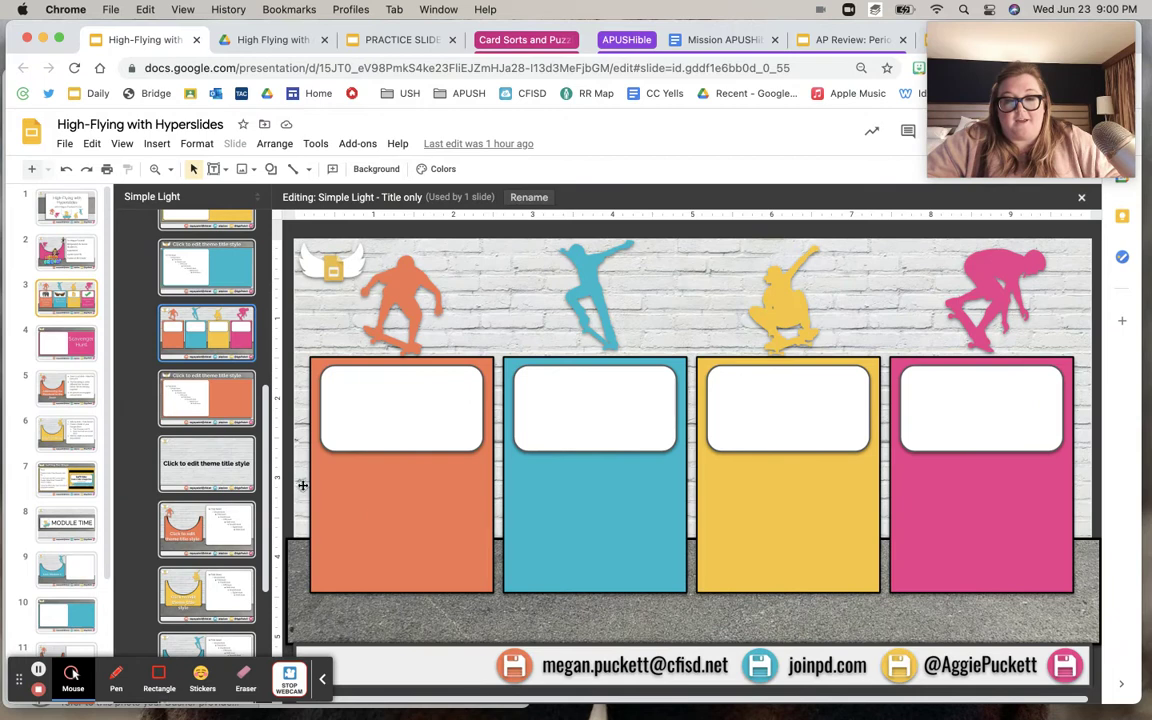
click(985, 481)
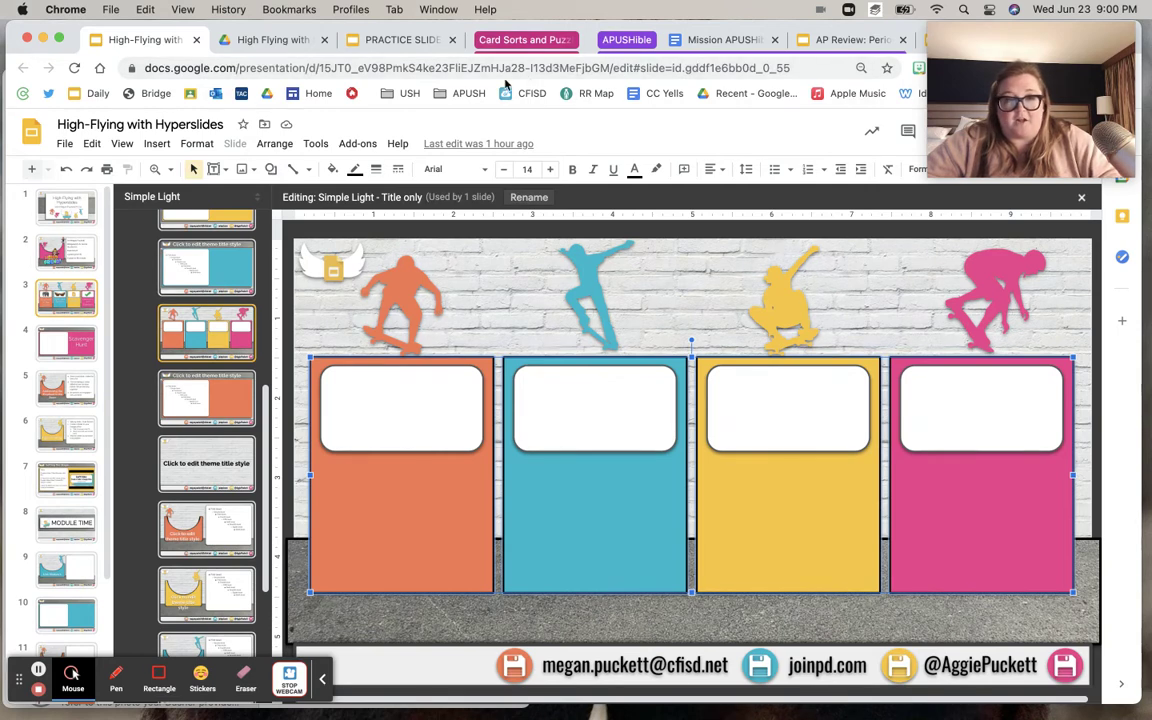
Paste the four rectangles into the PRACTICE SLIDES Section header layout, then select the grid's first cell.
click(380, 42)
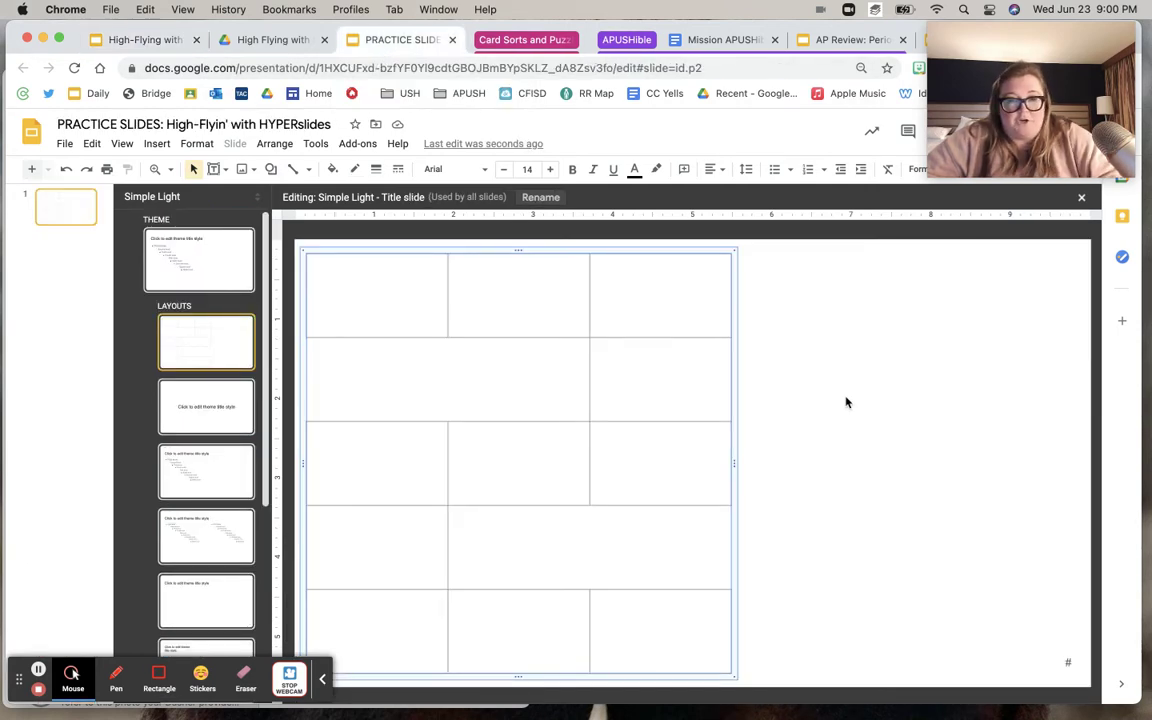
click(196, 410)
key(cmd+v)
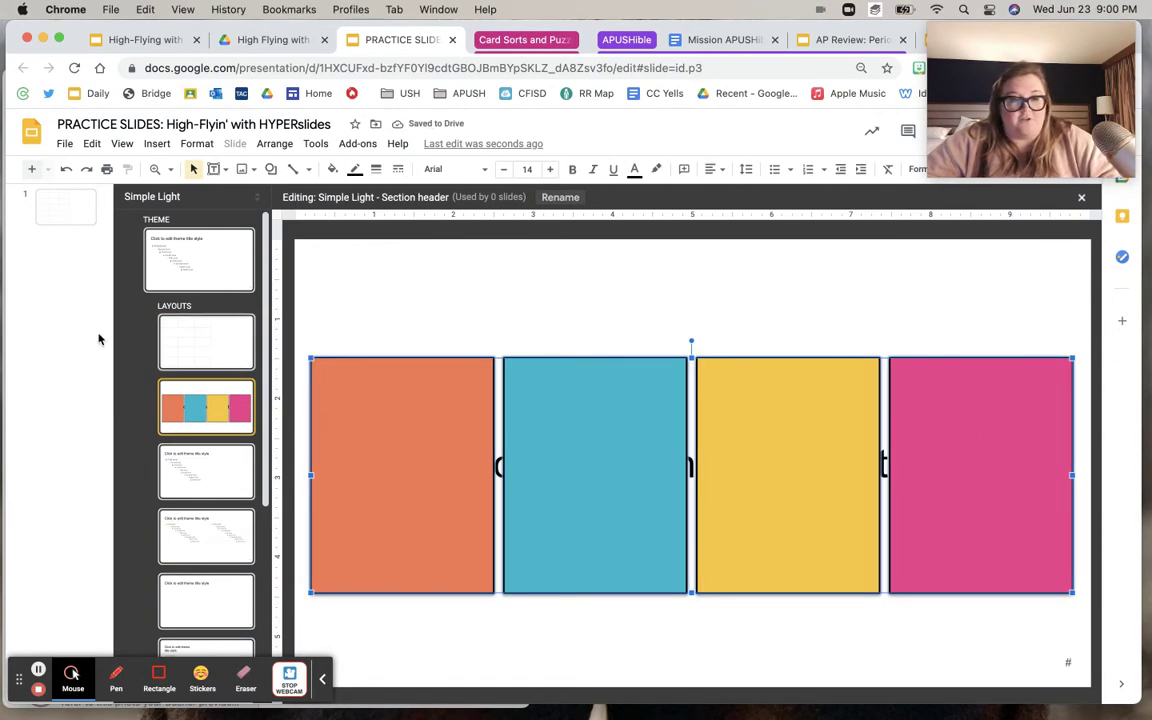
click(217, 341)
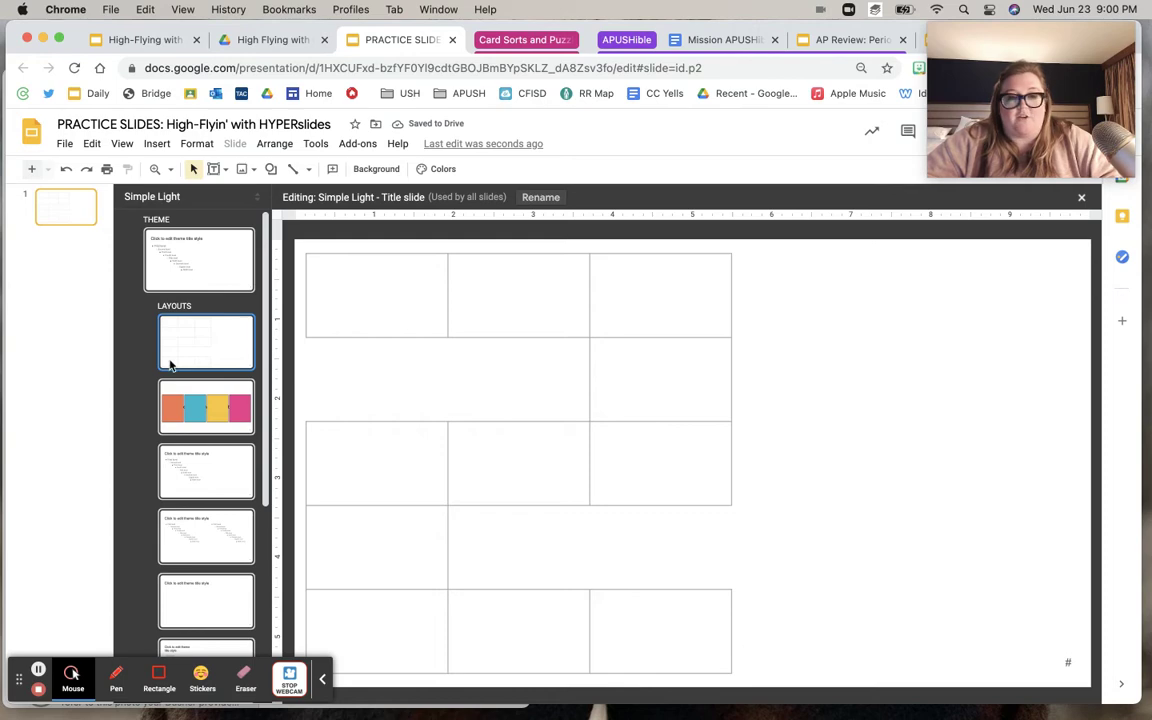
click(368, 291)
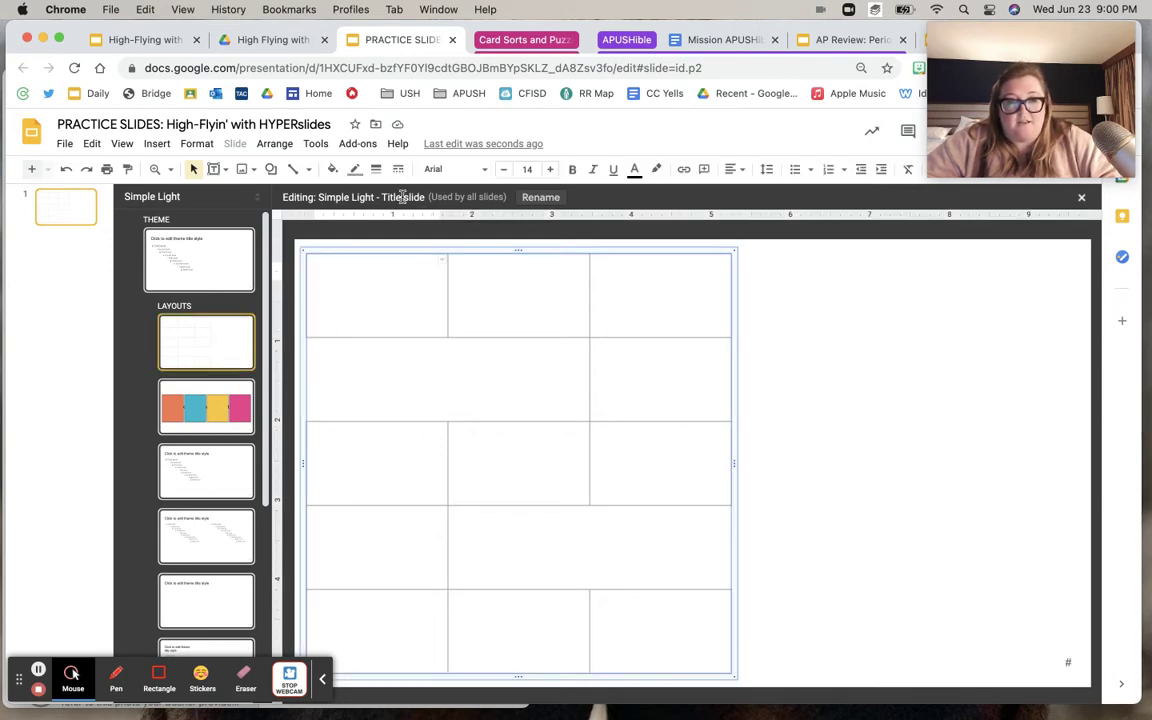
click(333, 169)
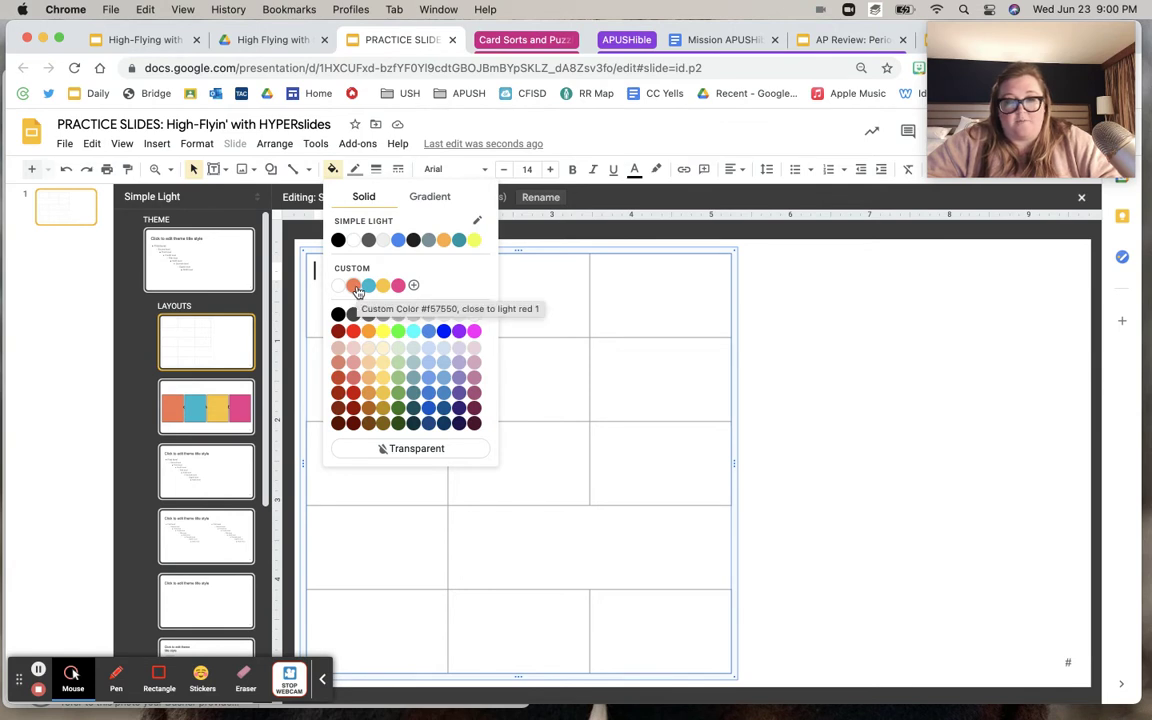
Fill the grid's top-left cell with the custom orange and top-right cell with the custom pink.
click(355, 287)
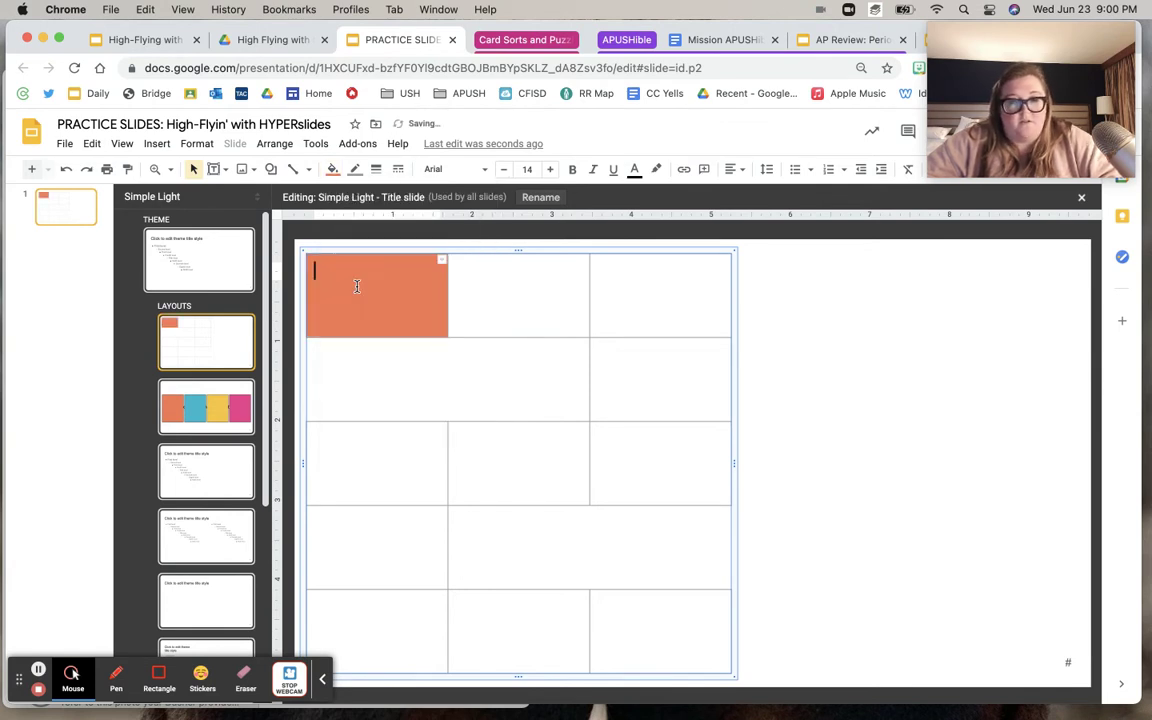
click(663, 291)
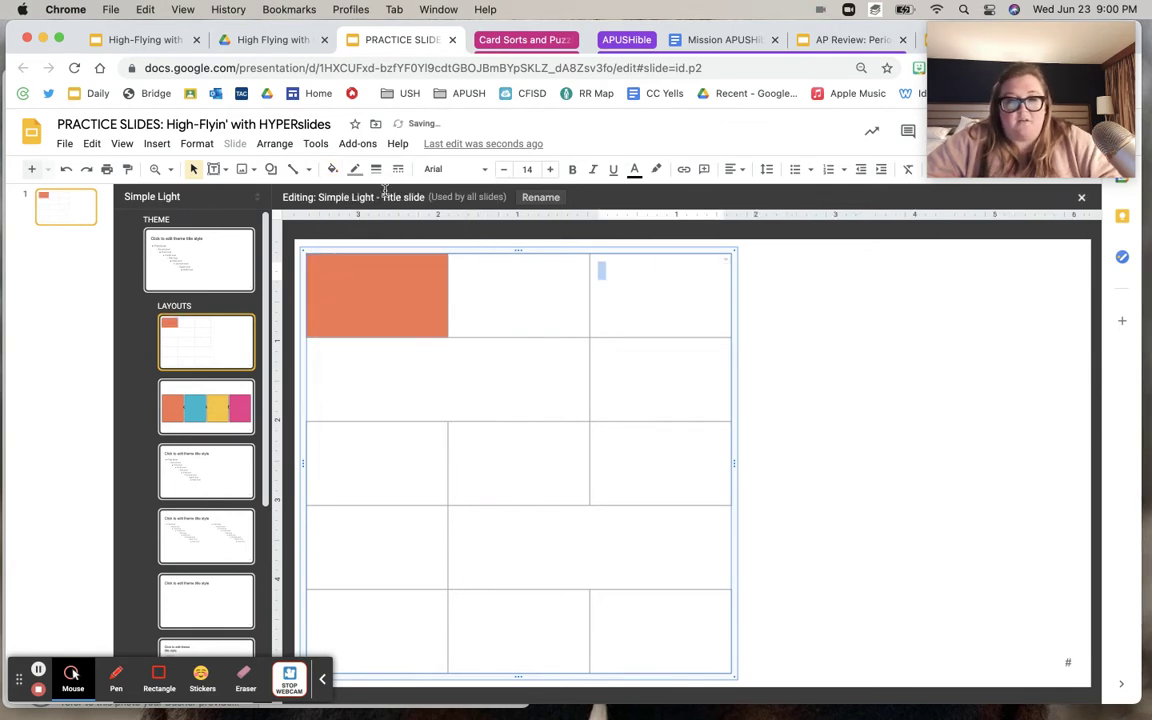
click(336, 177)
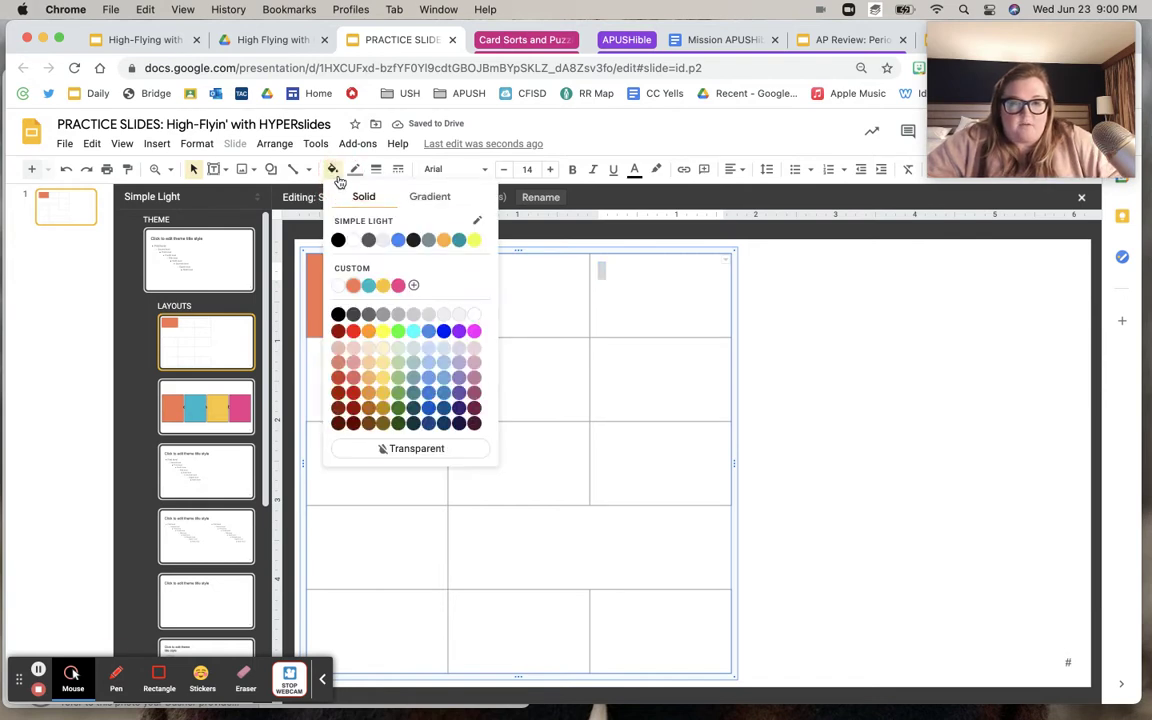
click(398, 285)
click(846, 408)
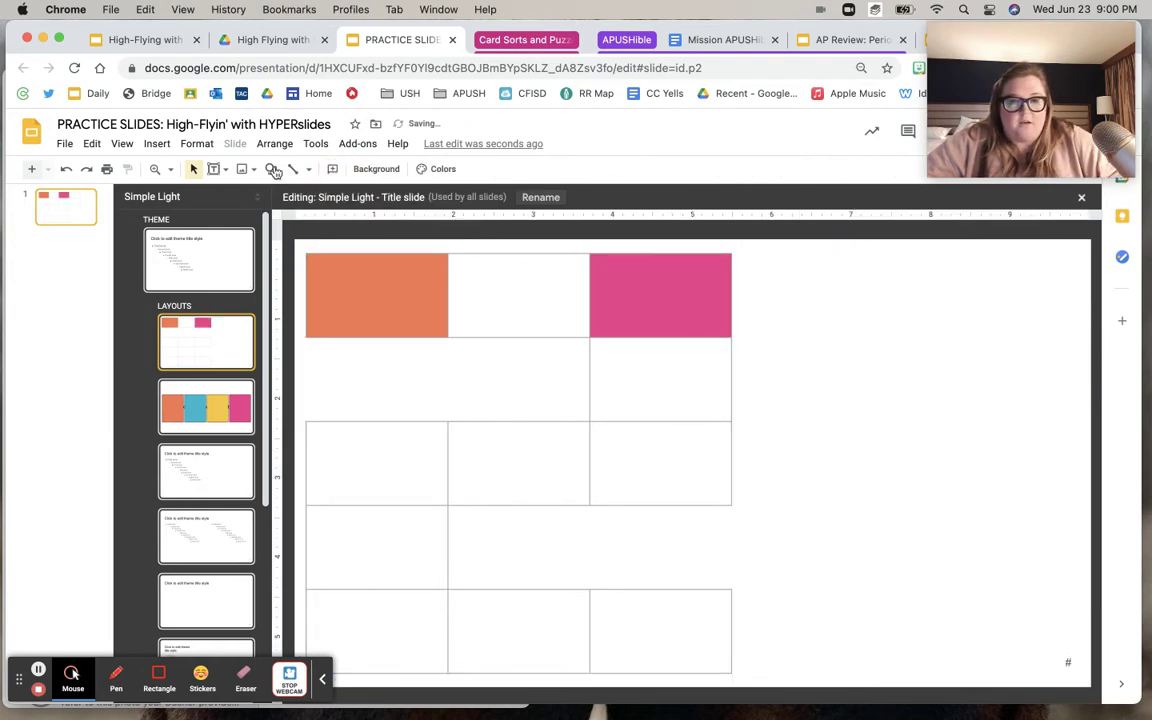
click(155, 143)
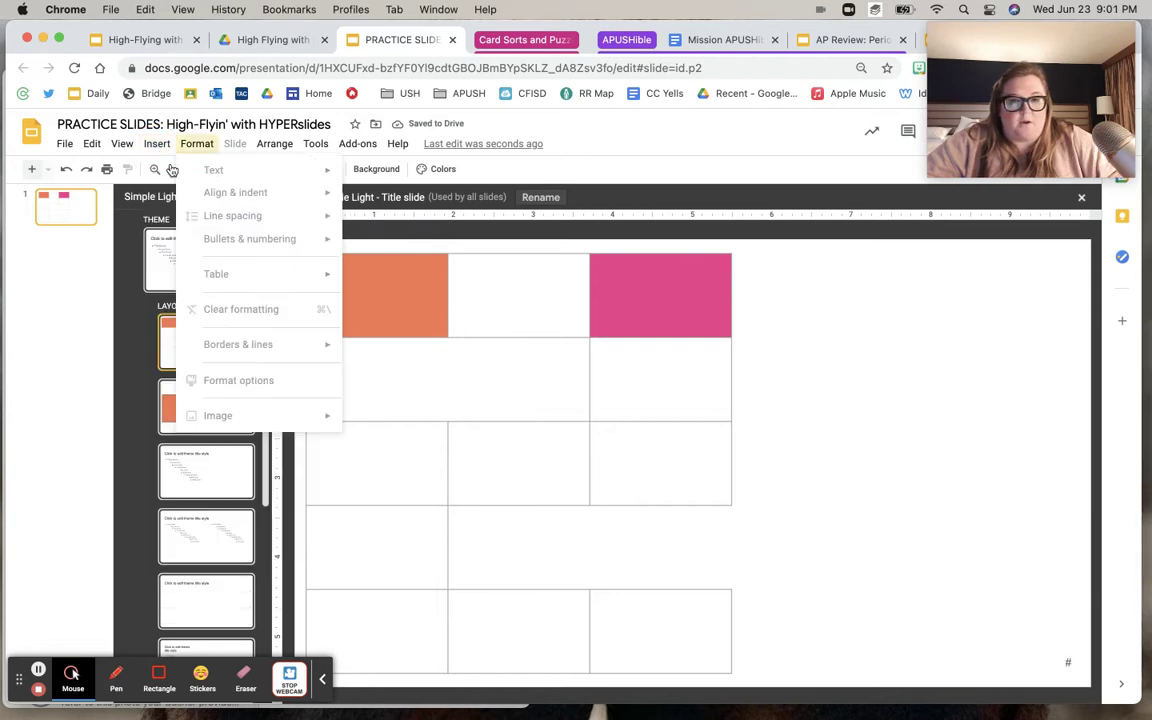
mouse_move(193, 174)
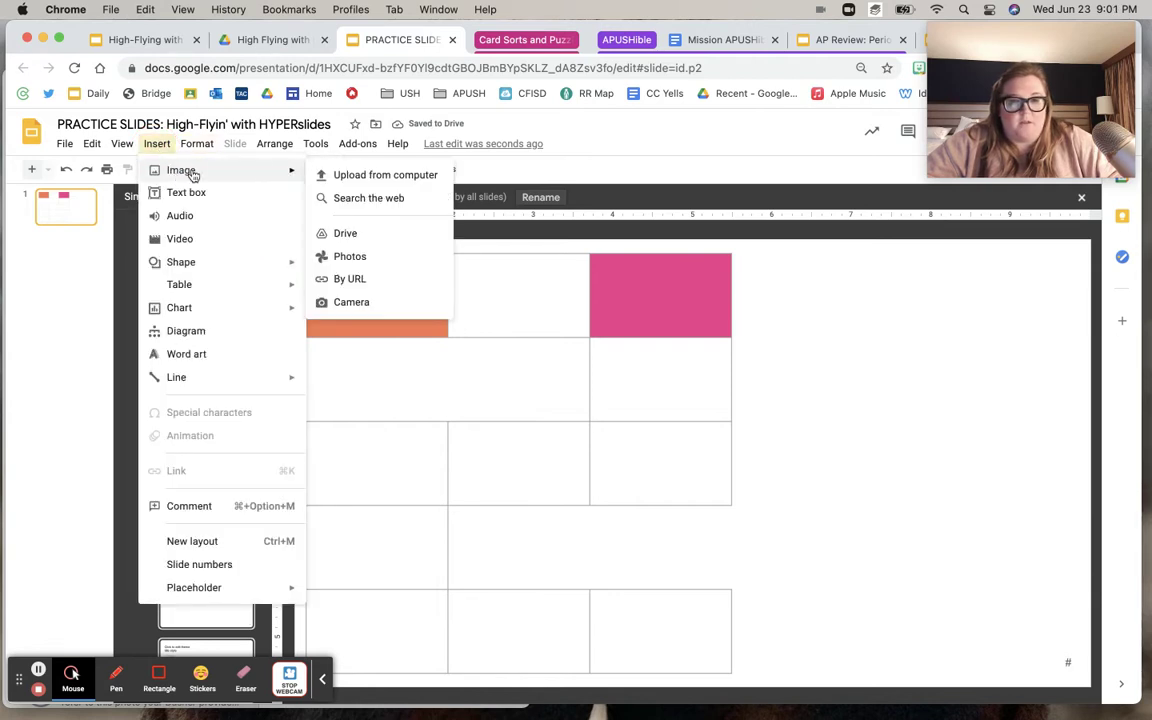
Search the web for 'black asphalt' and insert the first image result into the grid layout.
click(386, 200)
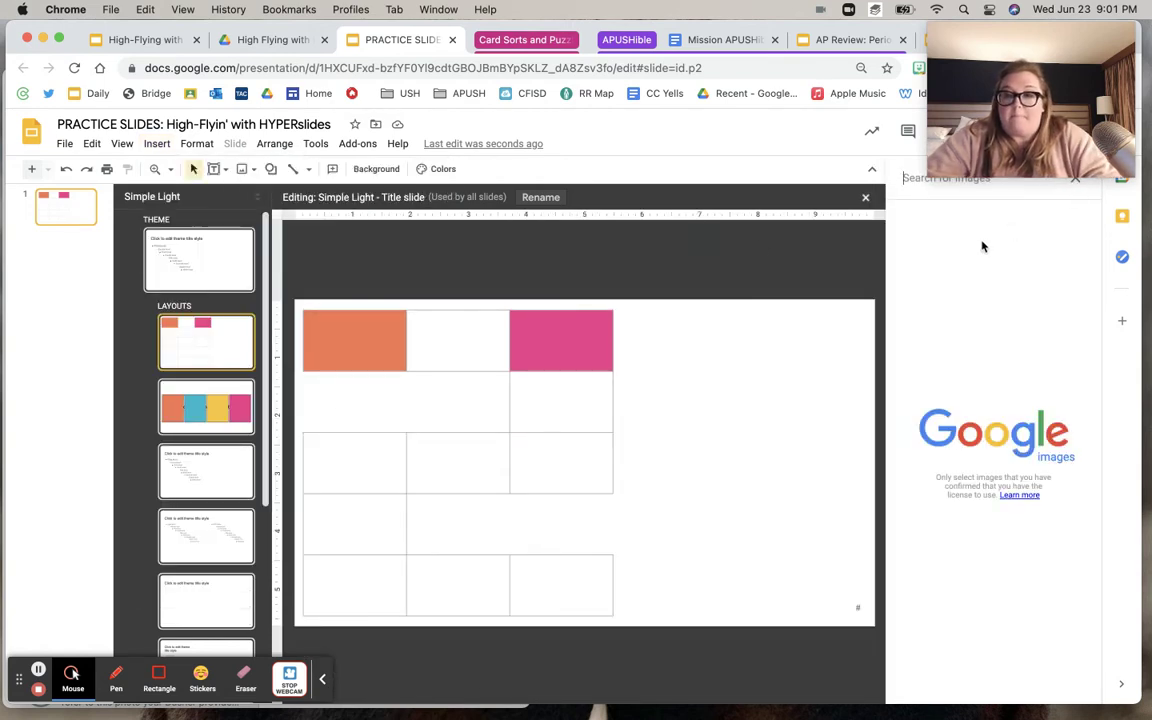
text(asph)
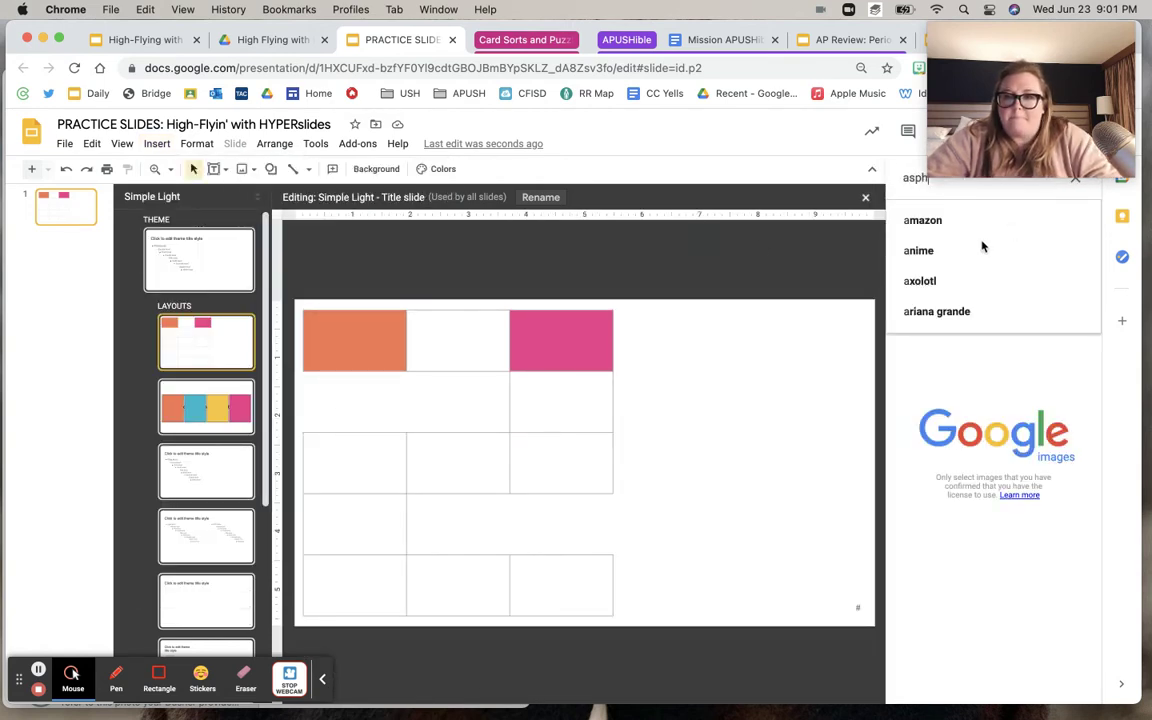
key(BackSpace)
key(BackSpace)
key(BackSpace)
text(black)
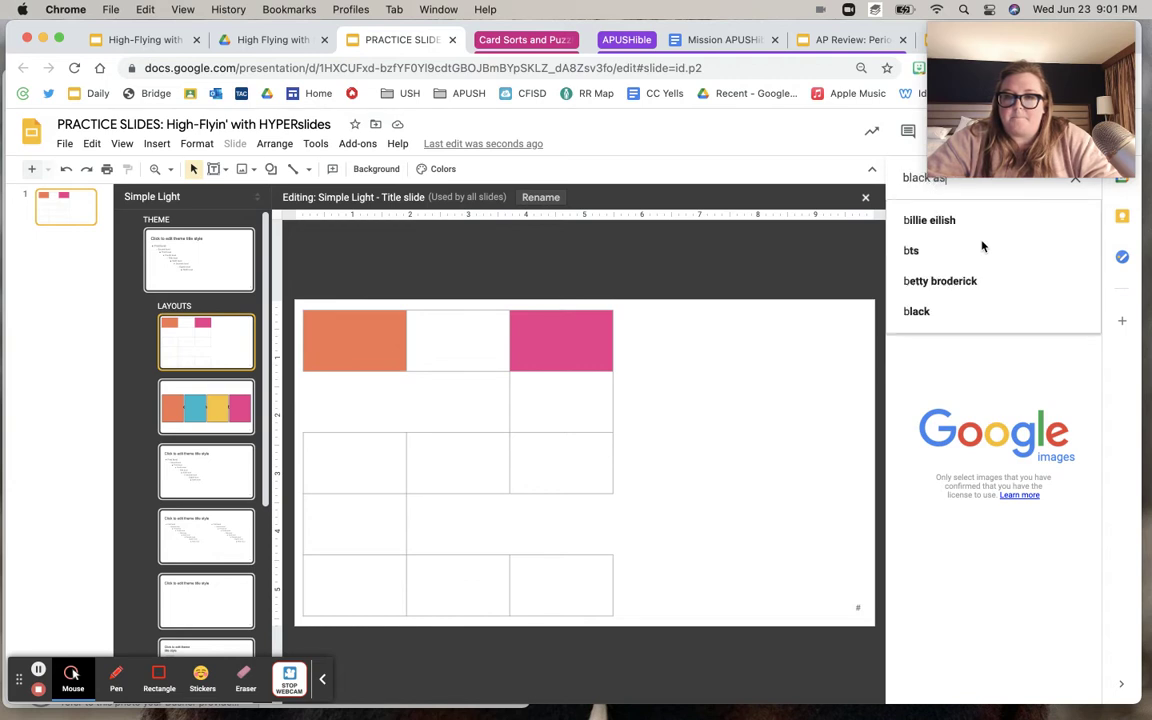
text(phal)
click(981, 246)
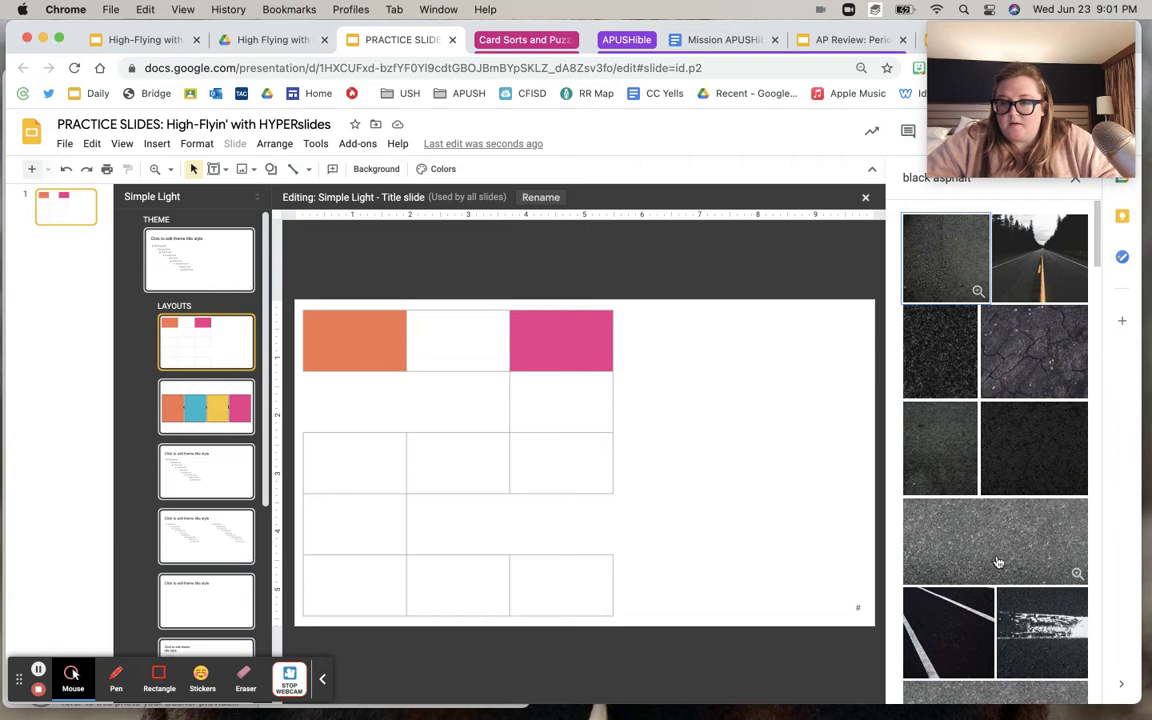
click(955, 280)
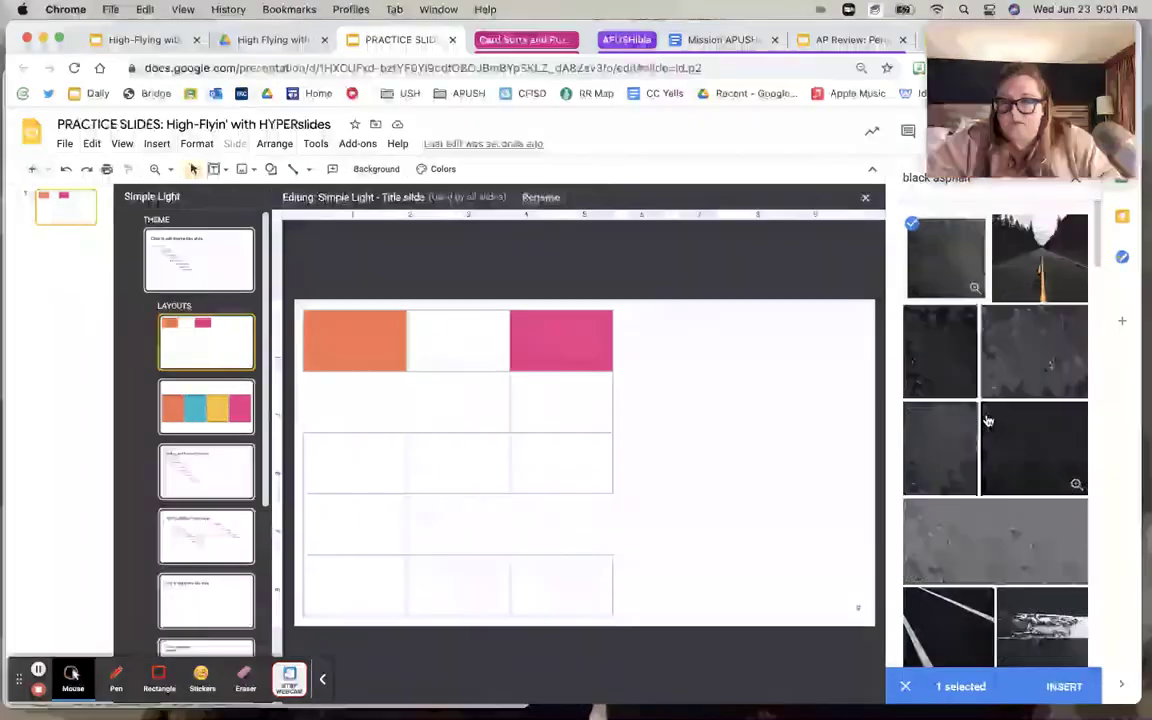
click(1065, 687)
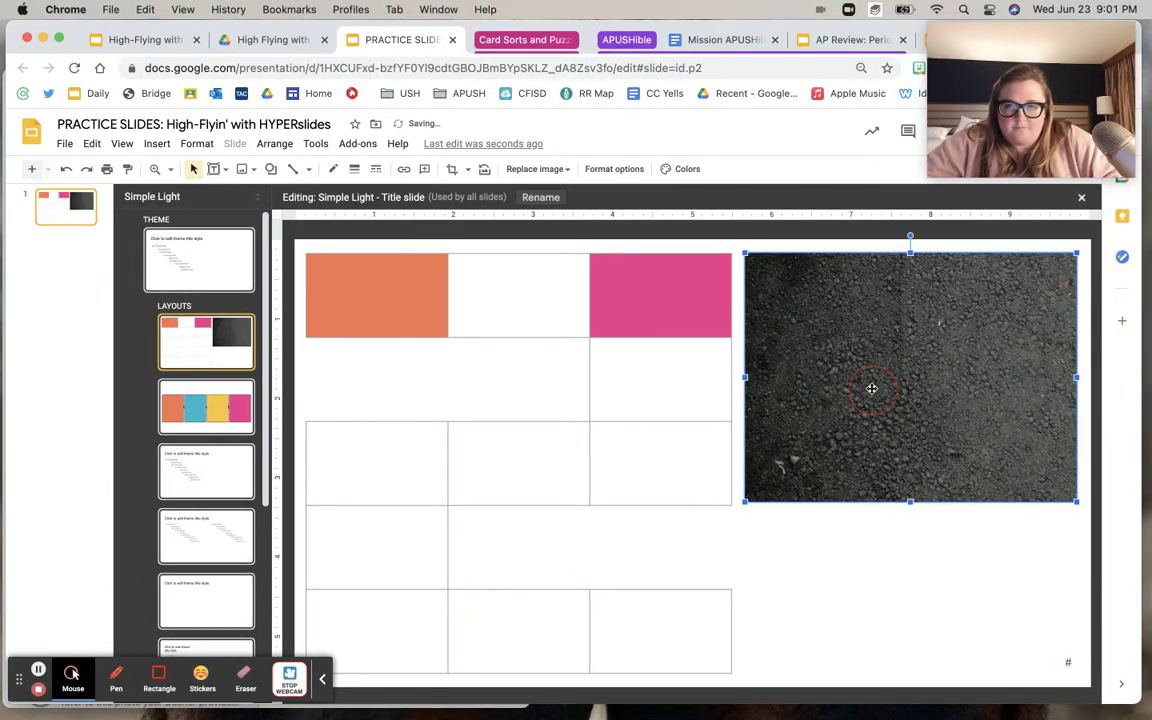
Stretch the asphalt photo over the whole layout and send it behind the grid.
drag(872, 388, 422, 381)
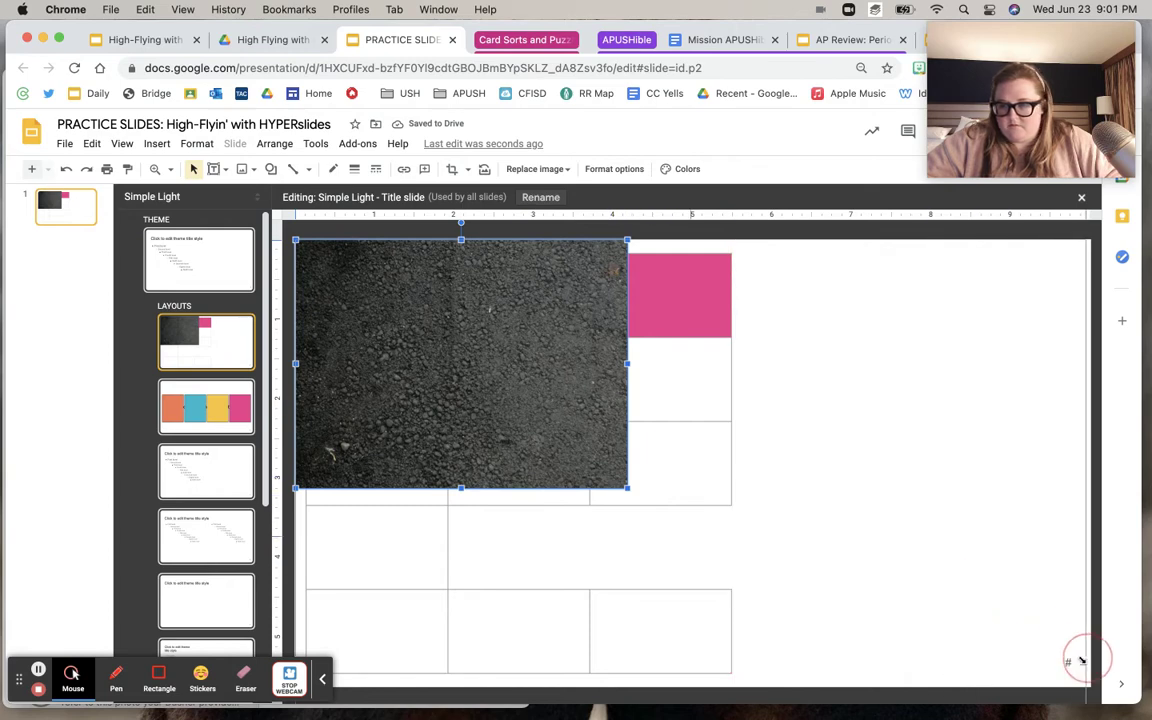
drag(1095, 670, 1095, 673)
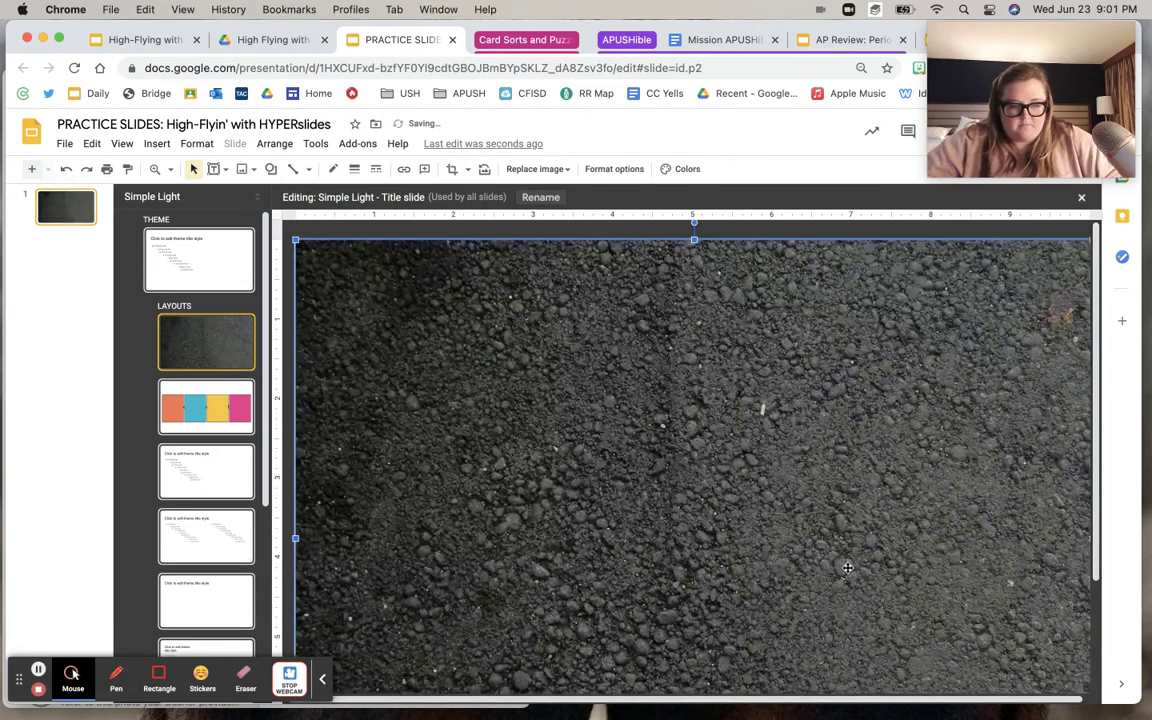
key(super+shift+Down)
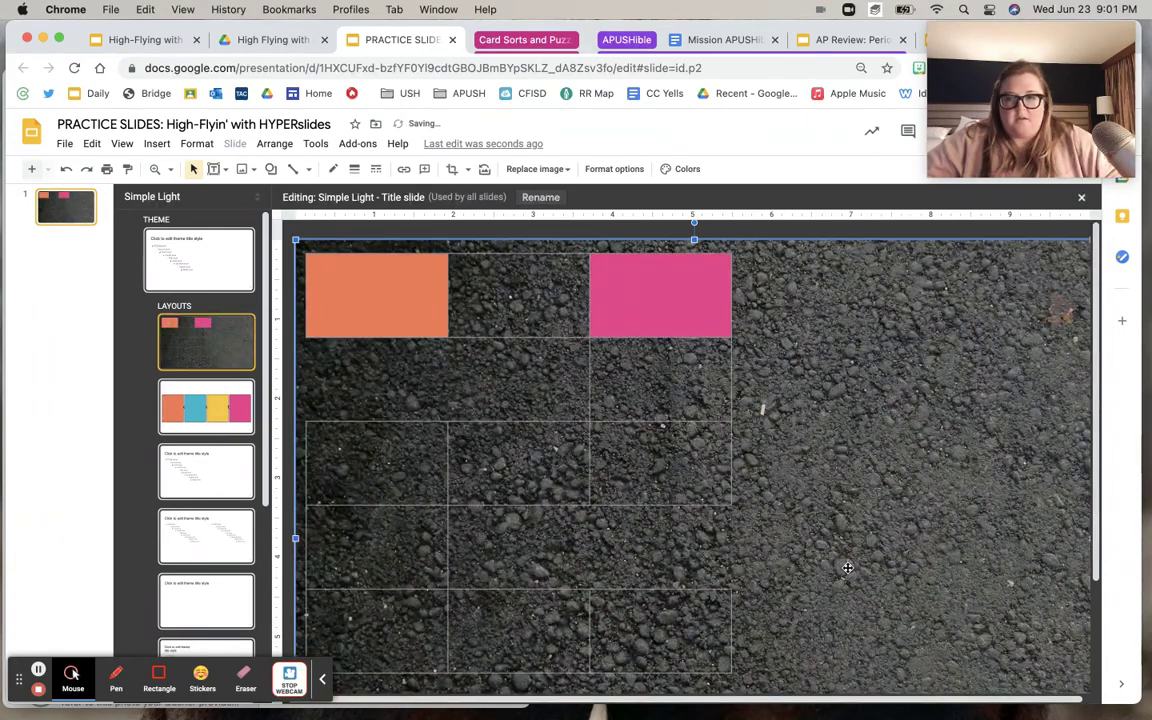
Delete the asphalt photo, leaving the orange-and-pink grid on white.
click(800, 237)
click(673, 337)
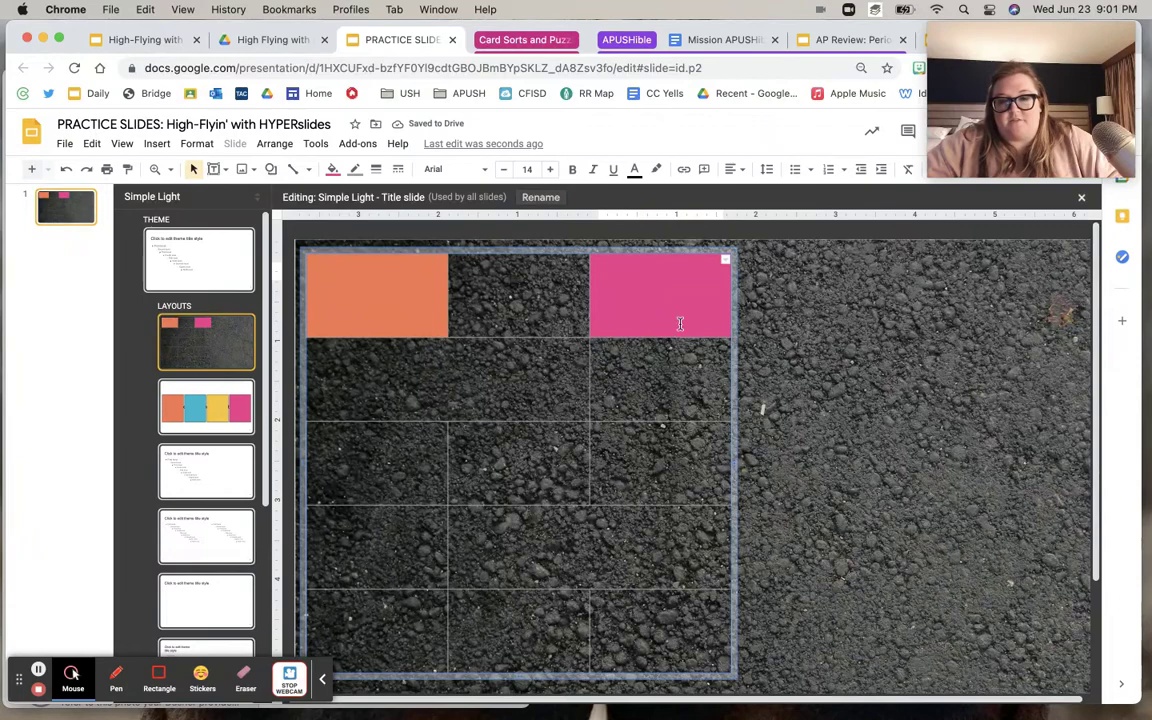
click(735, 318)
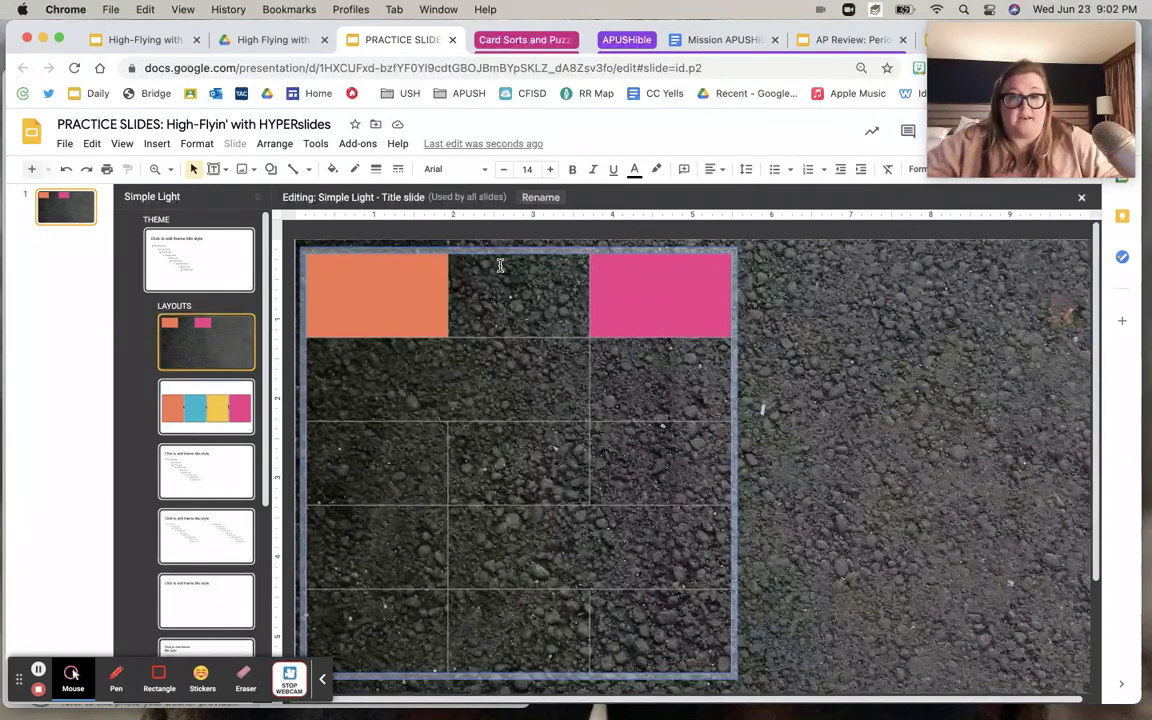
click(825, 375)
key(Delete)
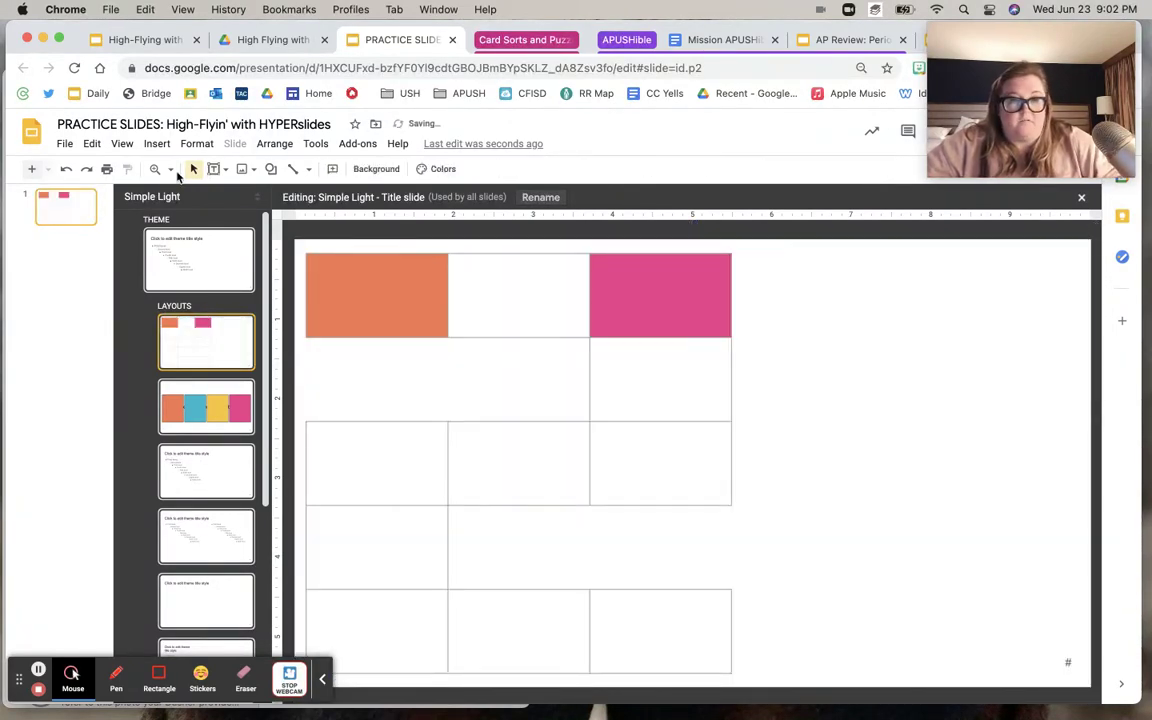
Give the grid's top row of three cells thick black borders, about 3px.
click(157, 144)
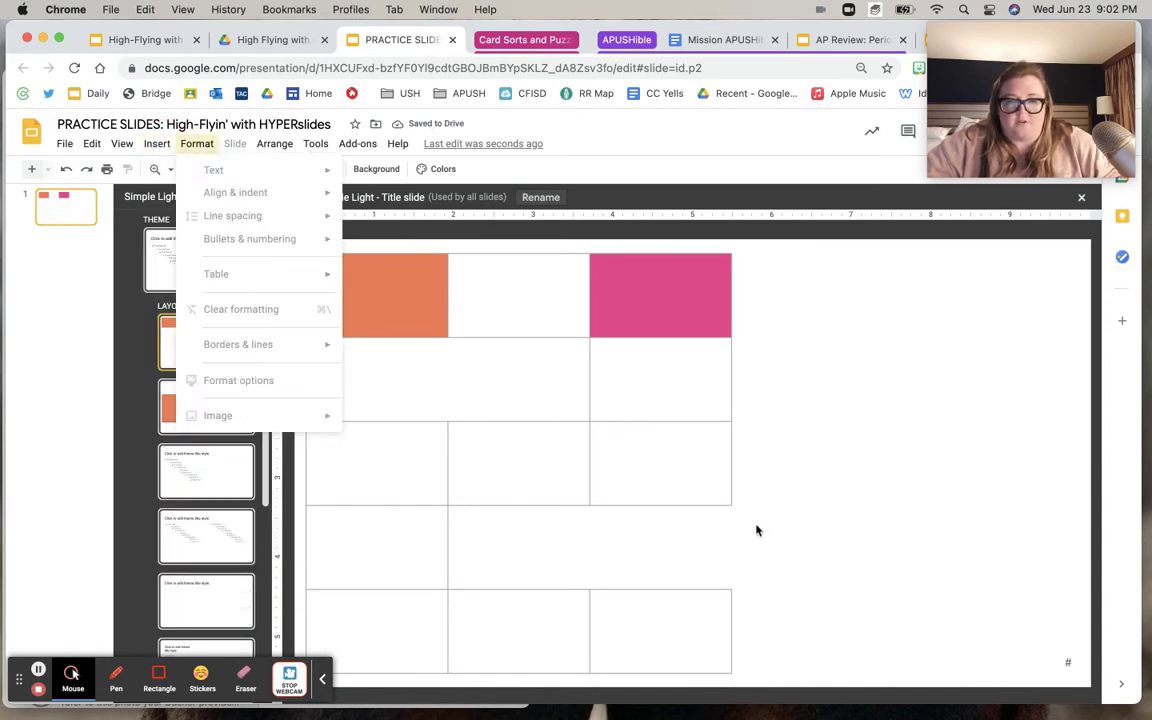
click(438, 372)
drag(345, 273, 650, 283)
click(355, 174)
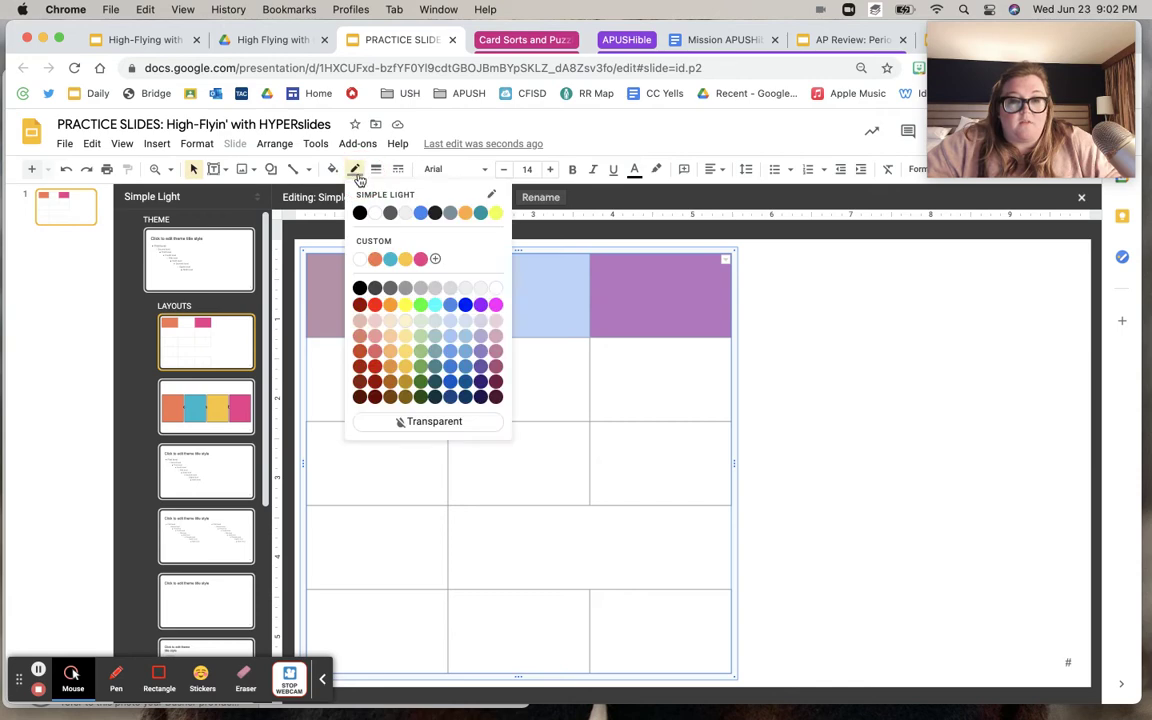
click(376, 169)
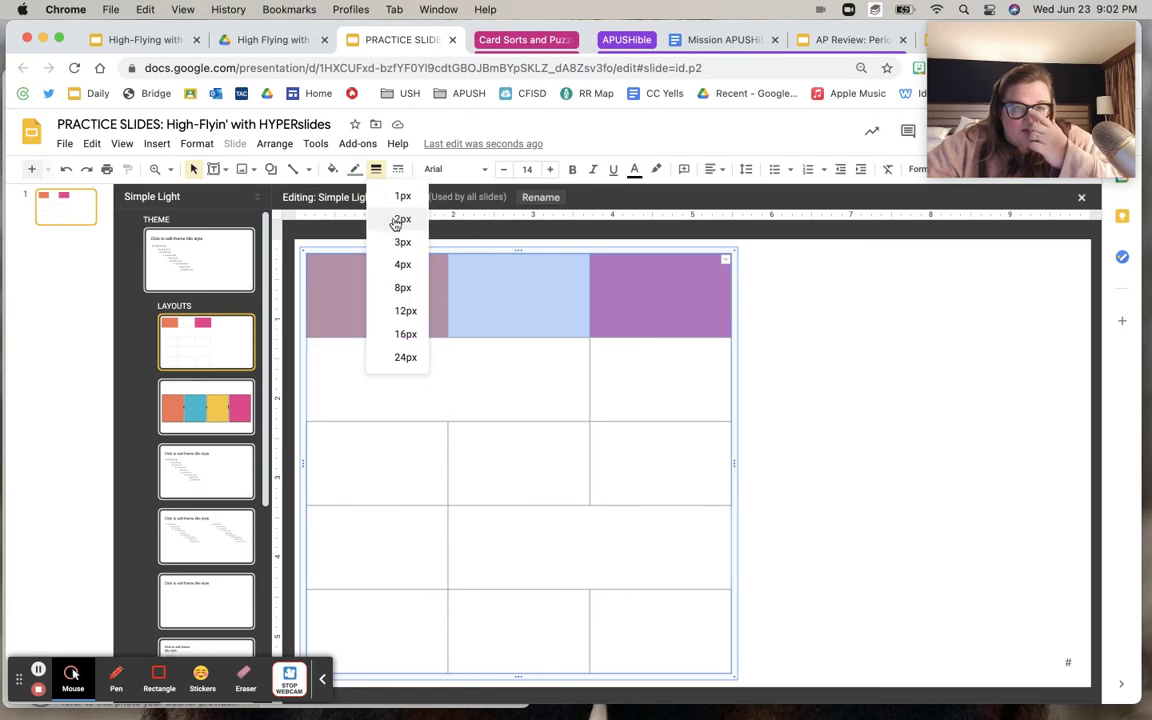
click(400, 219)
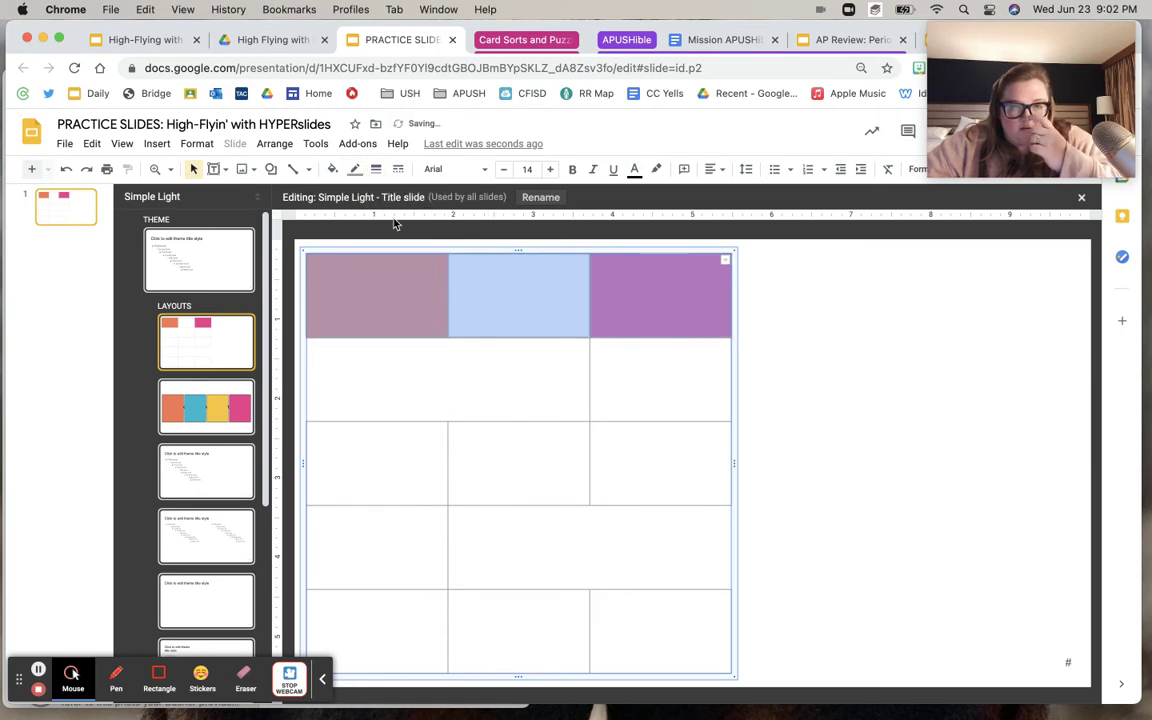
click(355, 174)
click(360, 212)
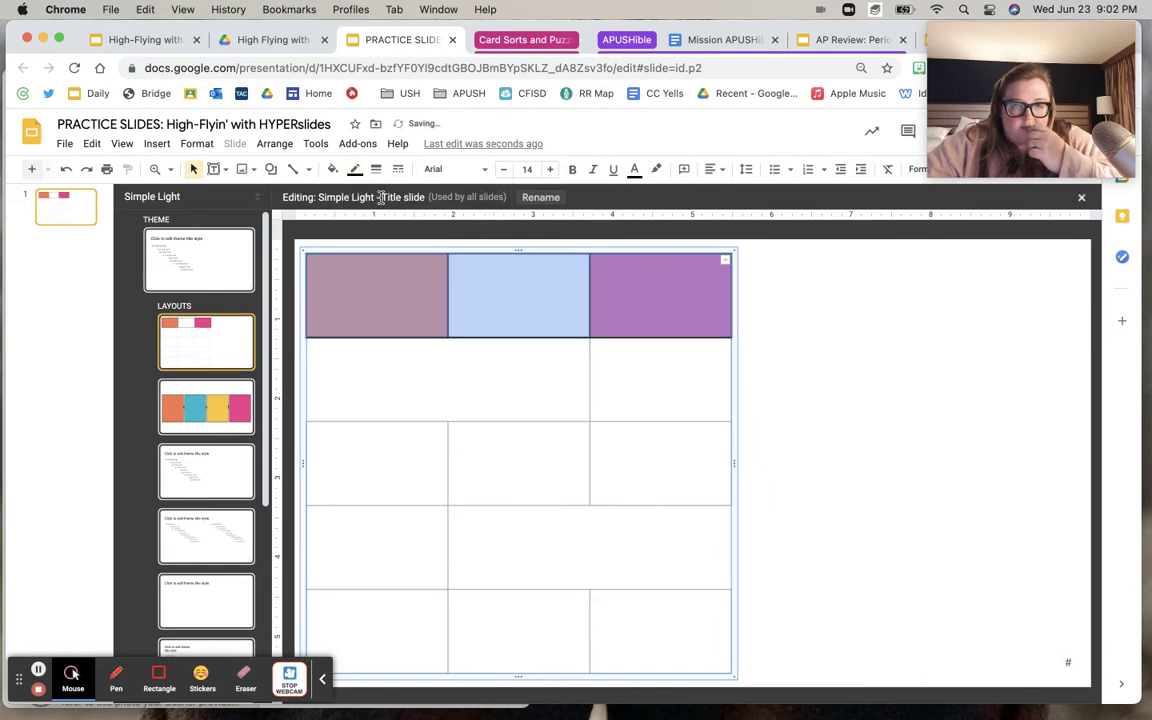
click(376, 169)
click(392, 243)
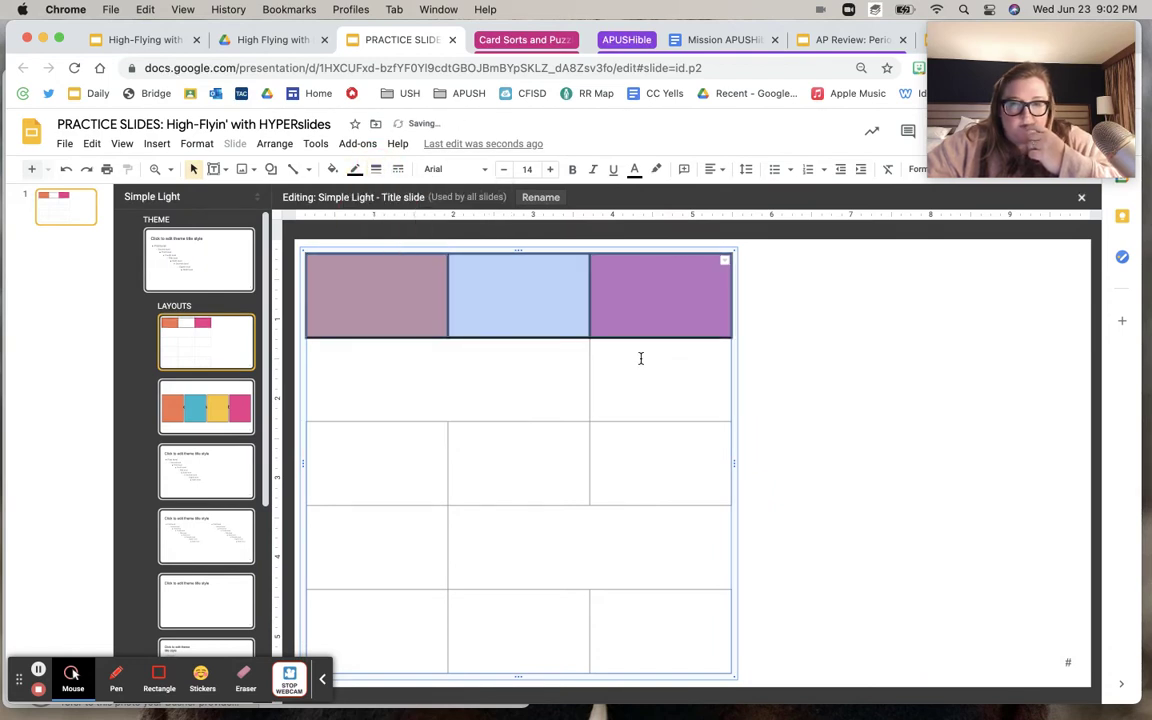
Give all three cells of the third row black borders about 3px thick.
drag(437, 463, 699, 465)
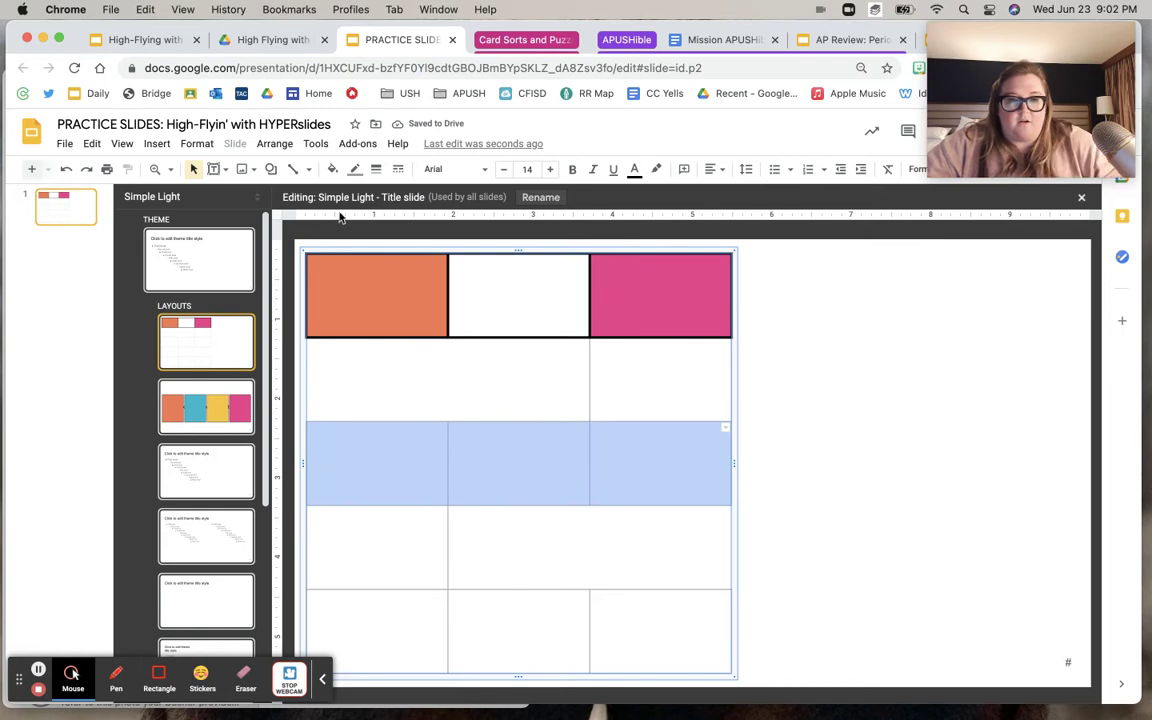
click(377, 170)
click(400, 242)
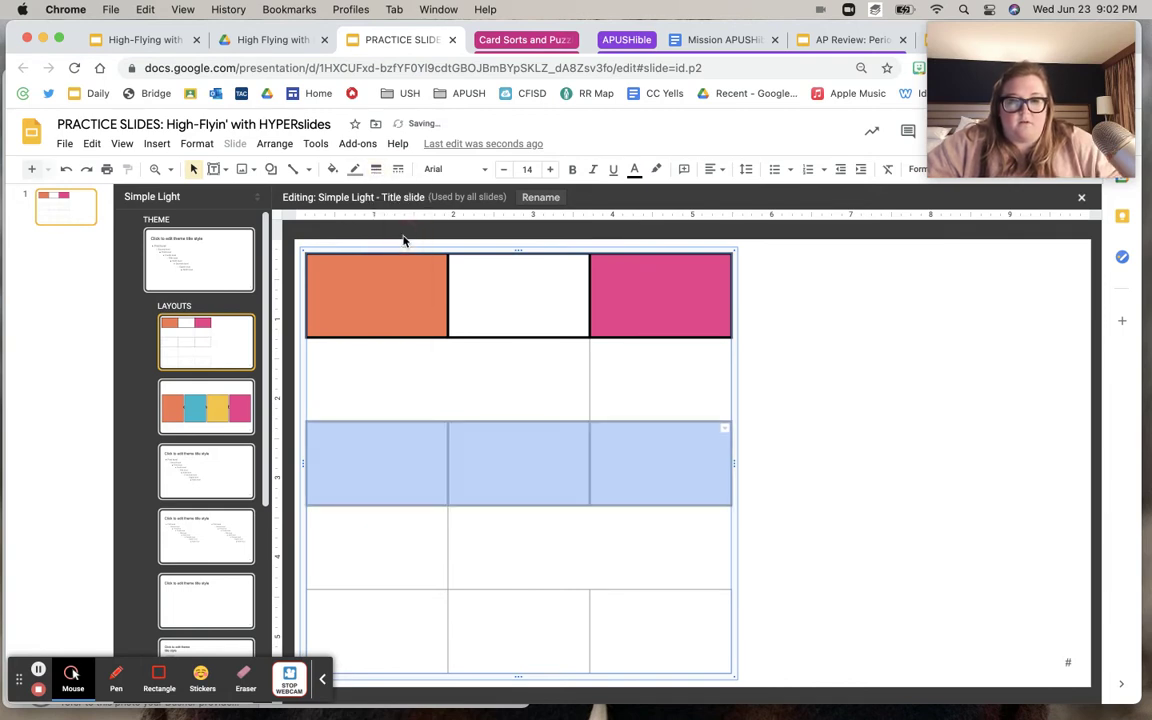
click(356, 170)
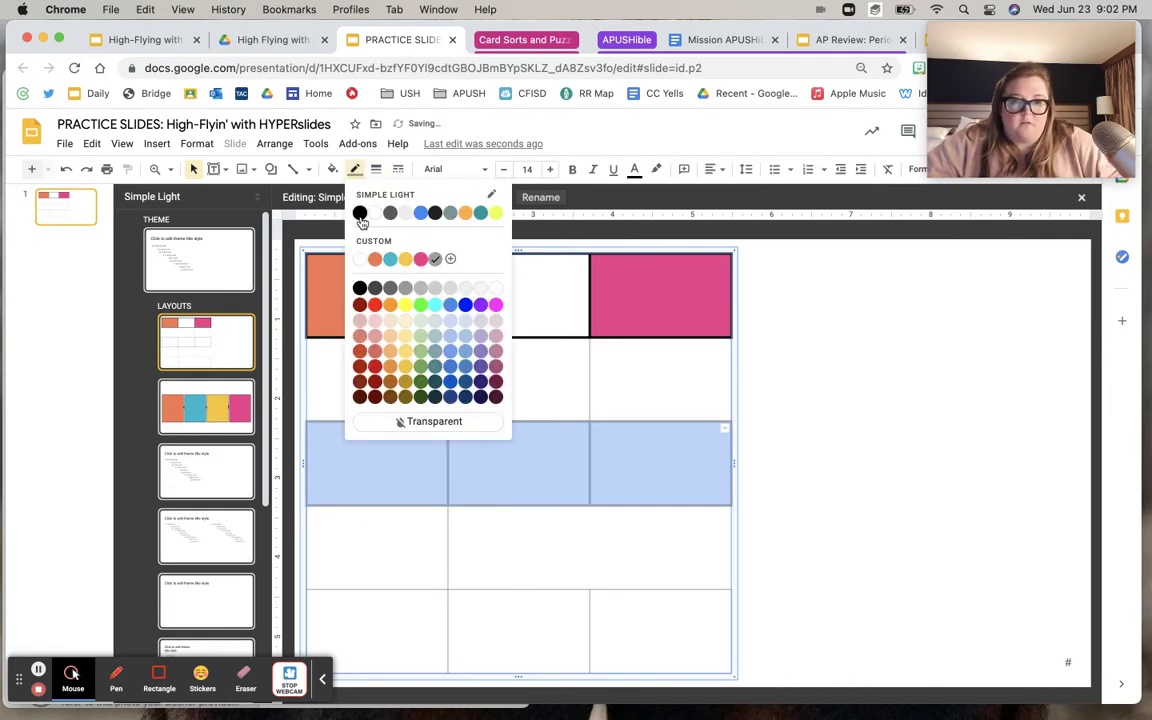
click(360, 214)
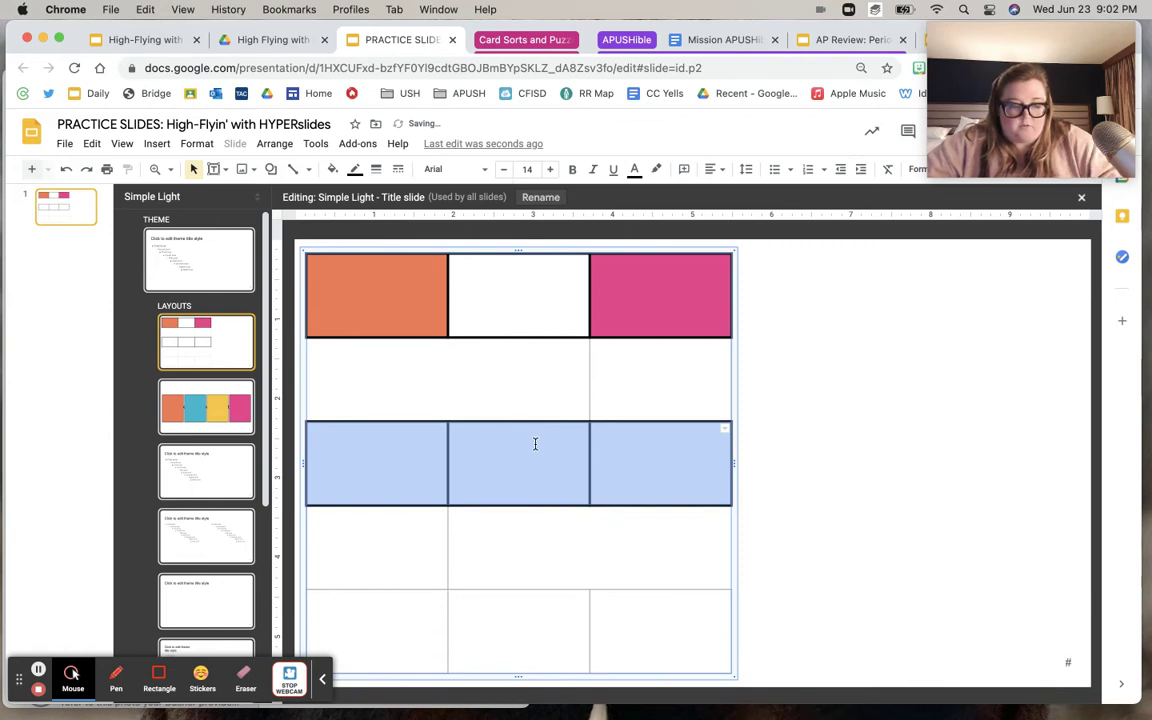
Outline the fourth row's left cell with black borders about 3px thick.
click(413, 625)
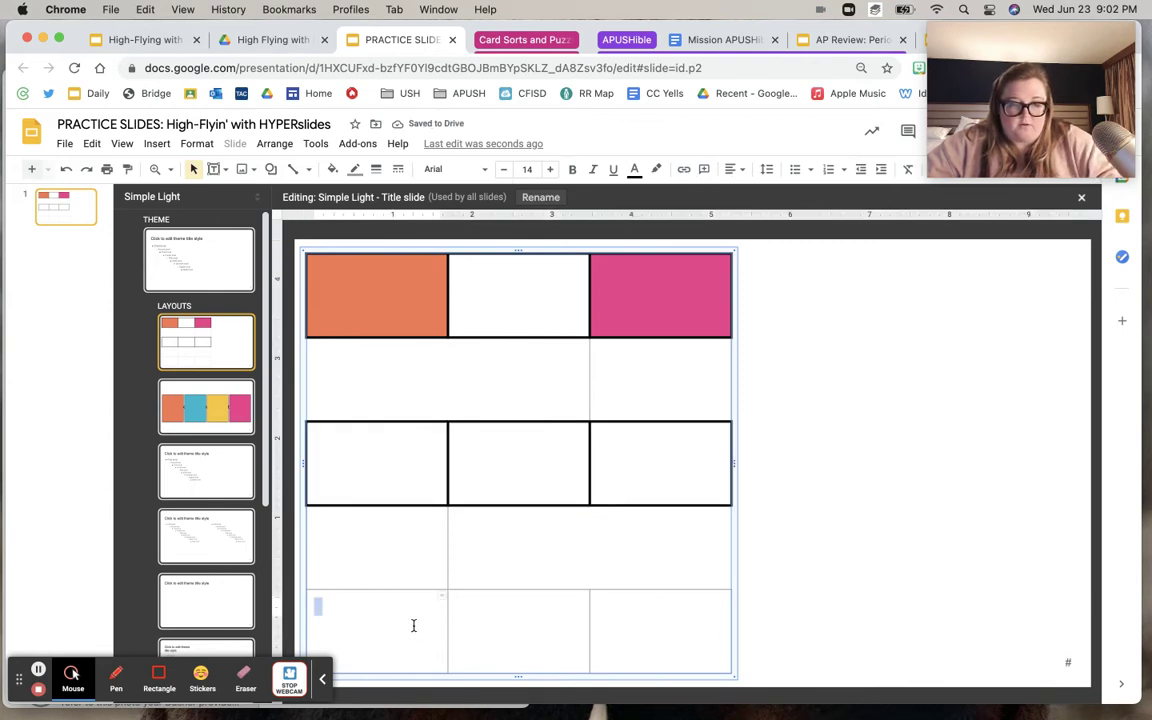
key(shift+Right)
key(shift+Right)
click(375, 553)
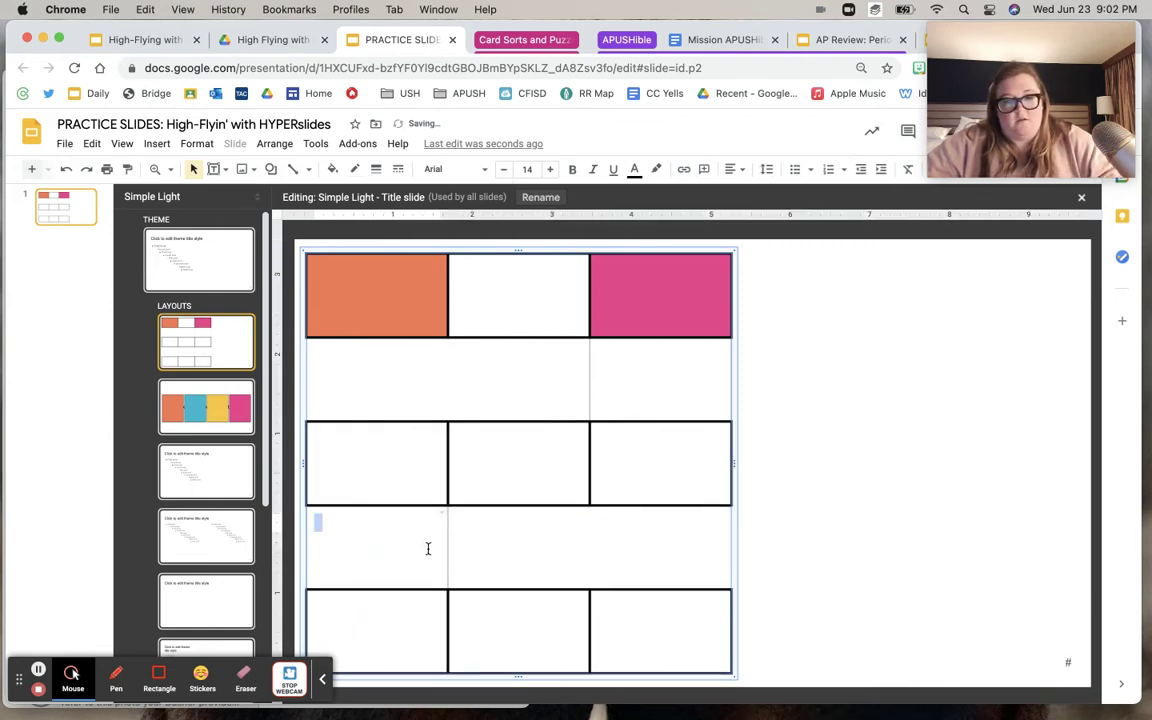
click(351, 464)
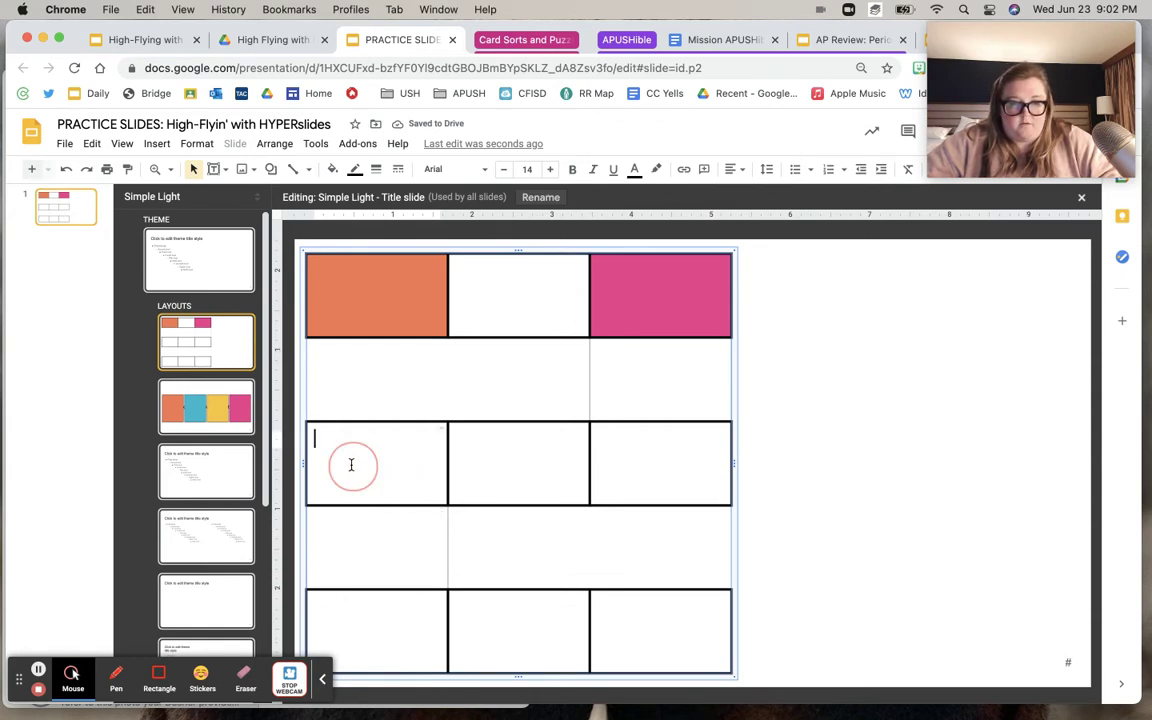
click(545, 458)
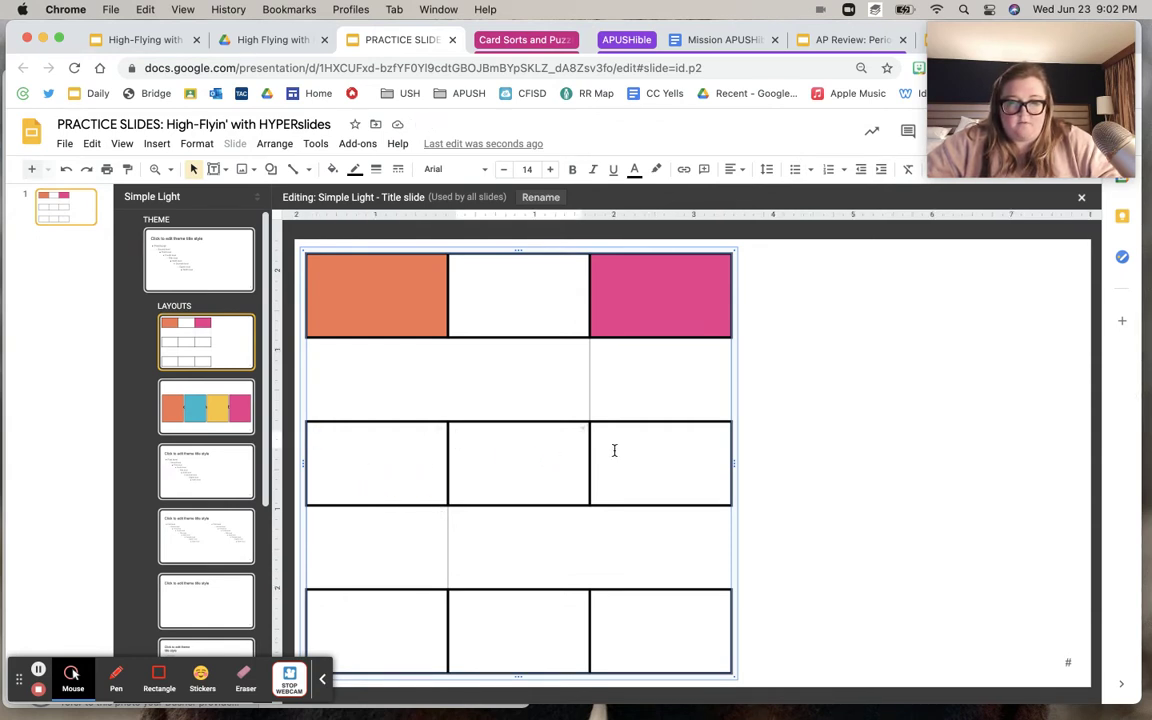
drag(700, 452, 676, 451)
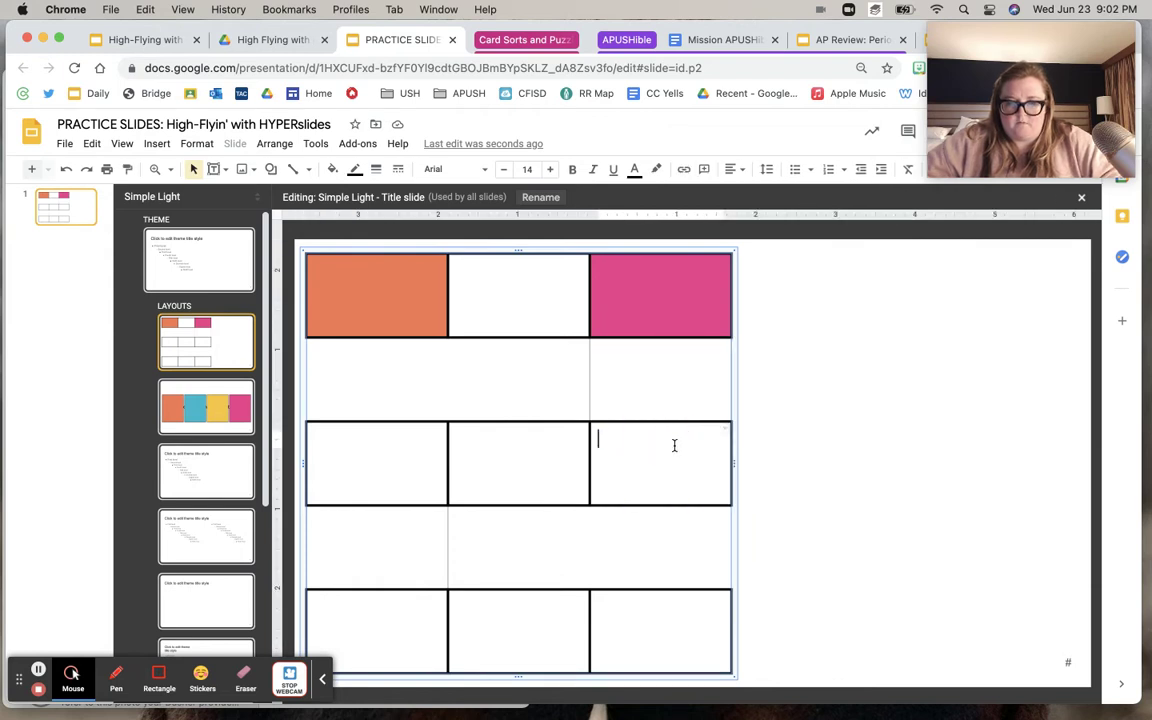
key(shift+Down)
key(shift+Left)
key(shift+Left)
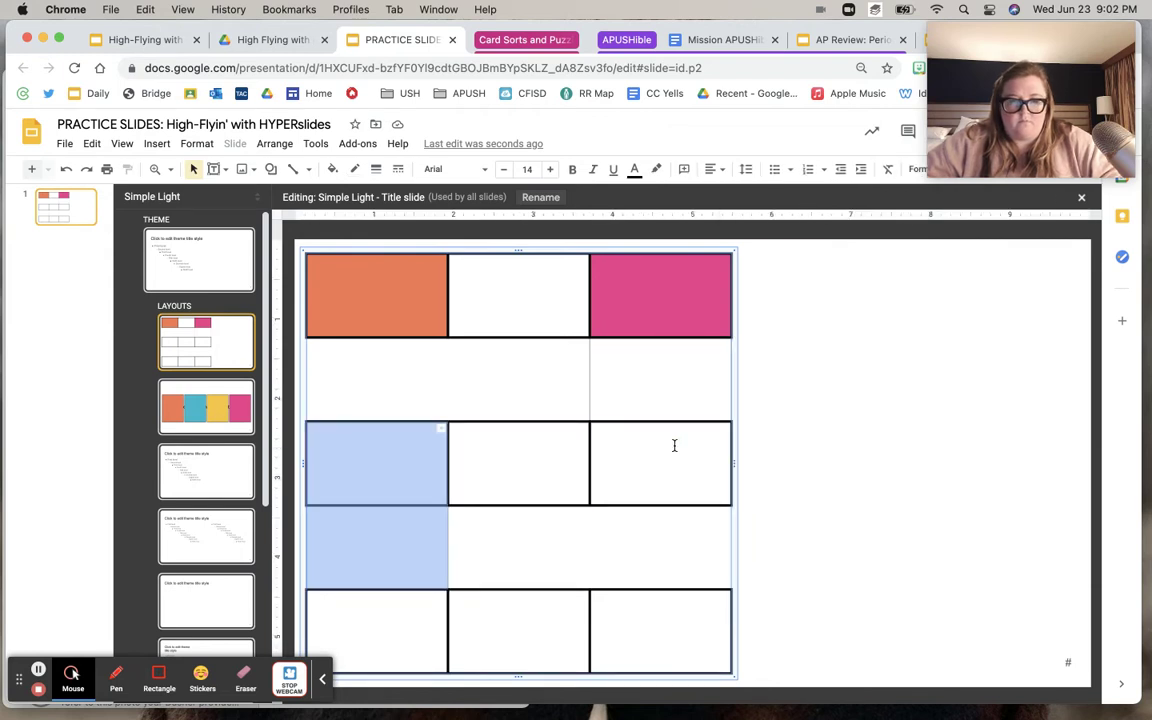
key(shift+Up)
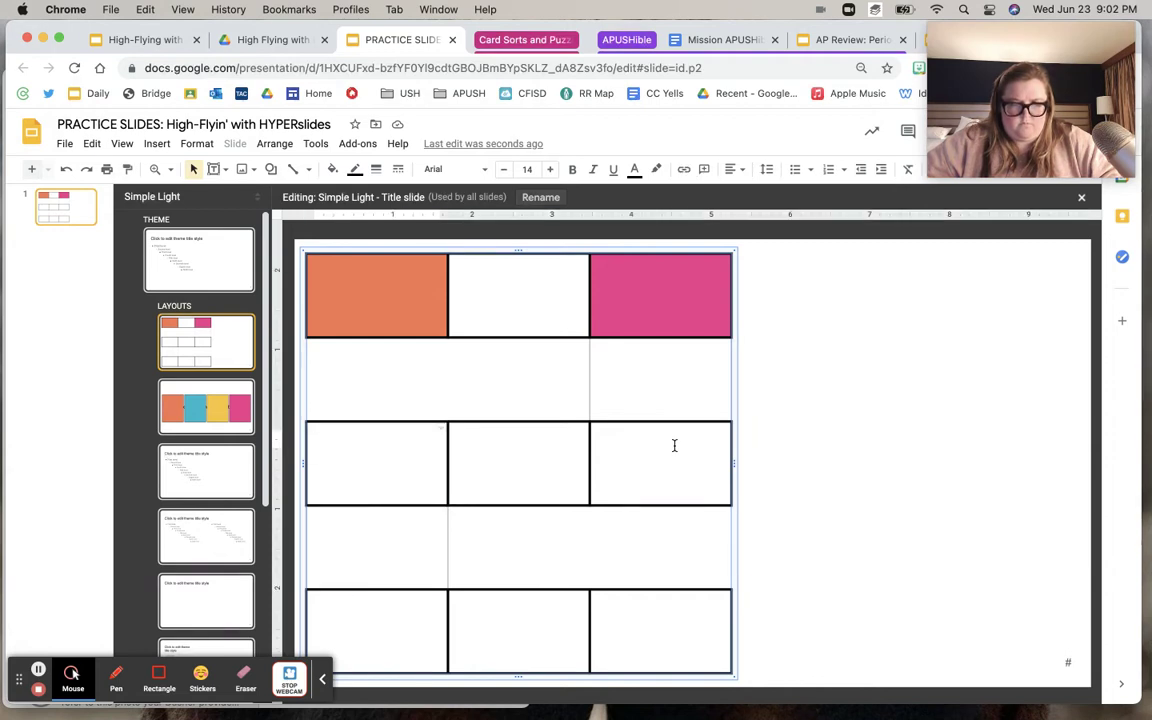
key(shift+Right)
key(shift+Left)
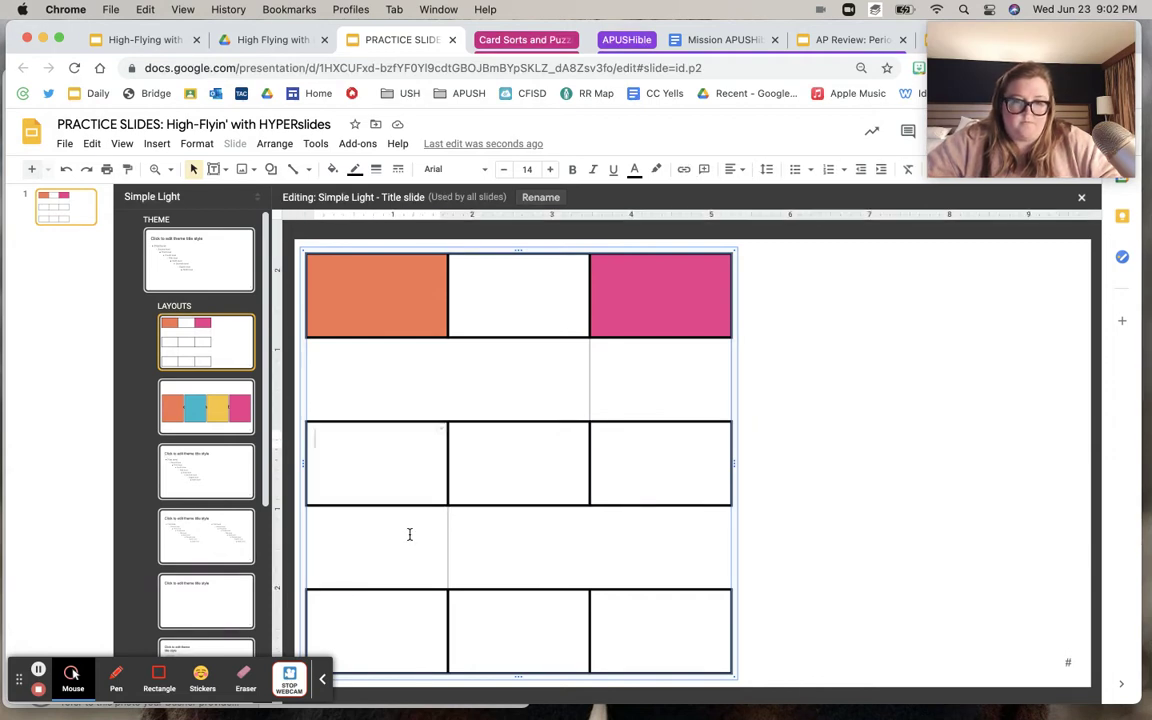
click(408, 531)
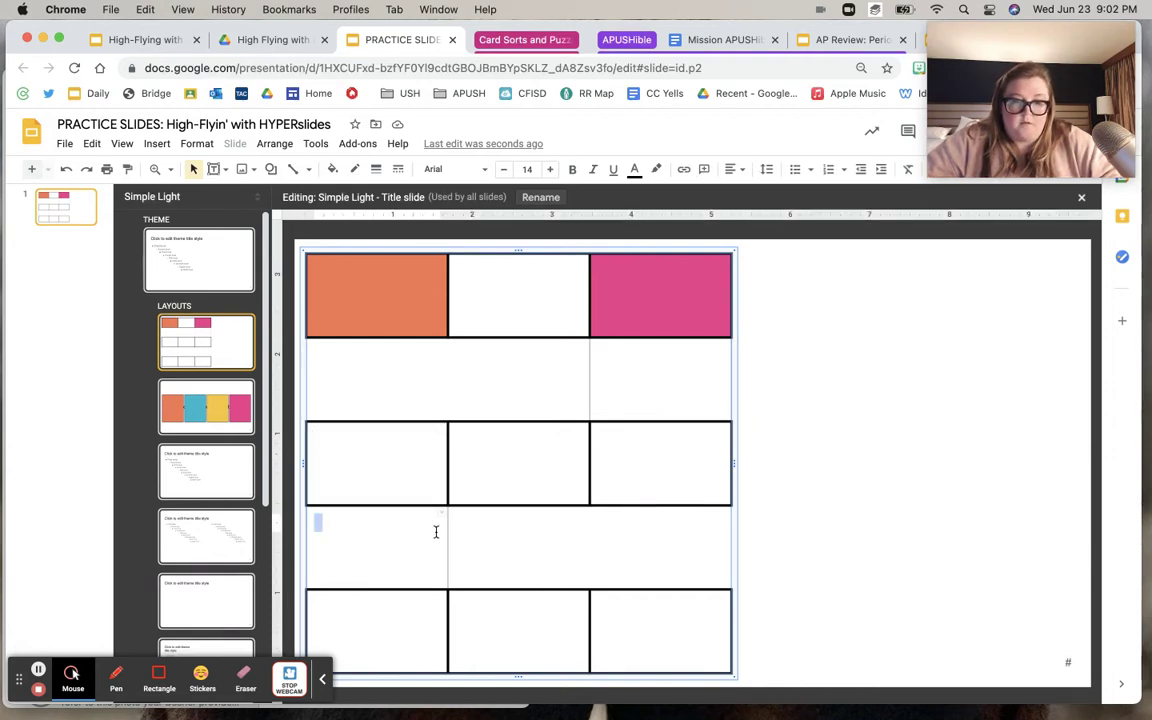
click(355, 169)
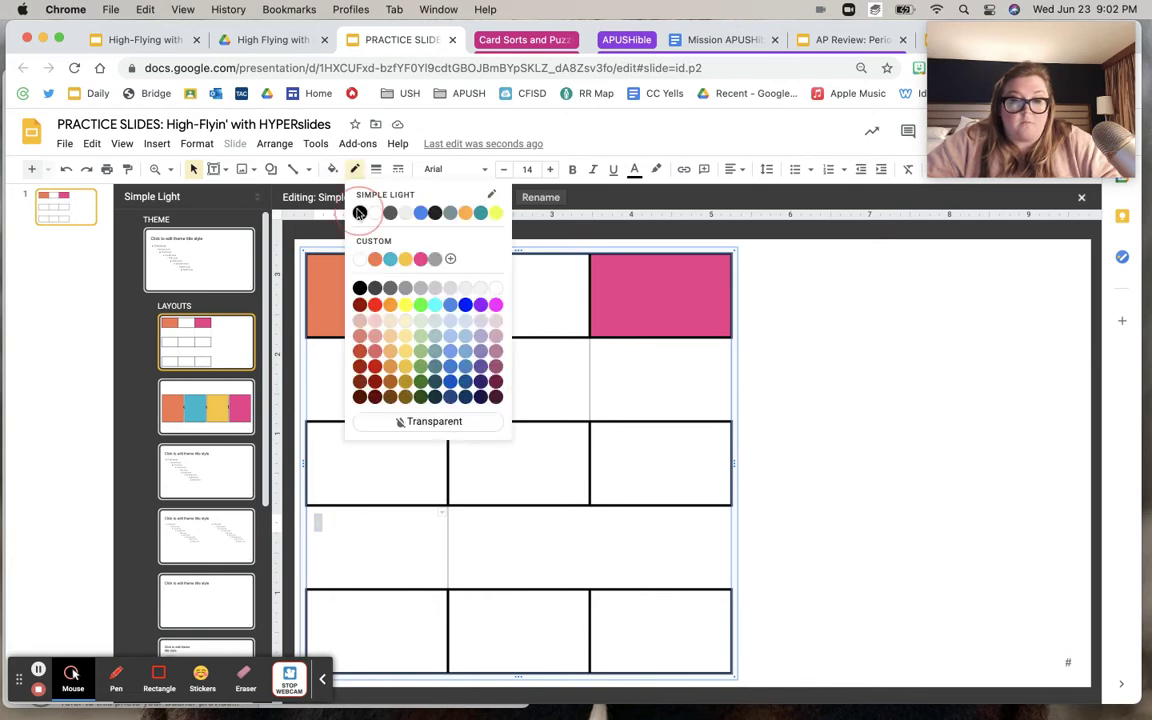
click(360, 213)
click(376, 169)
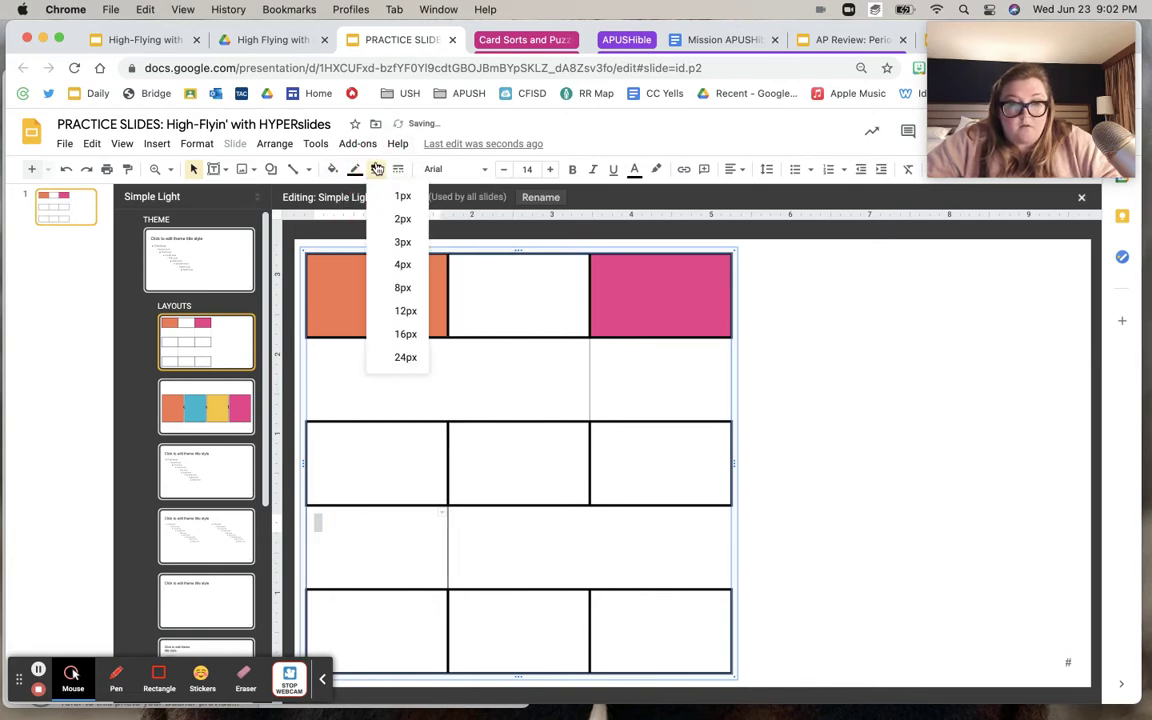
click(401, 244)
Outline the second row's right cell with black 3px borders.
click(650, 362)
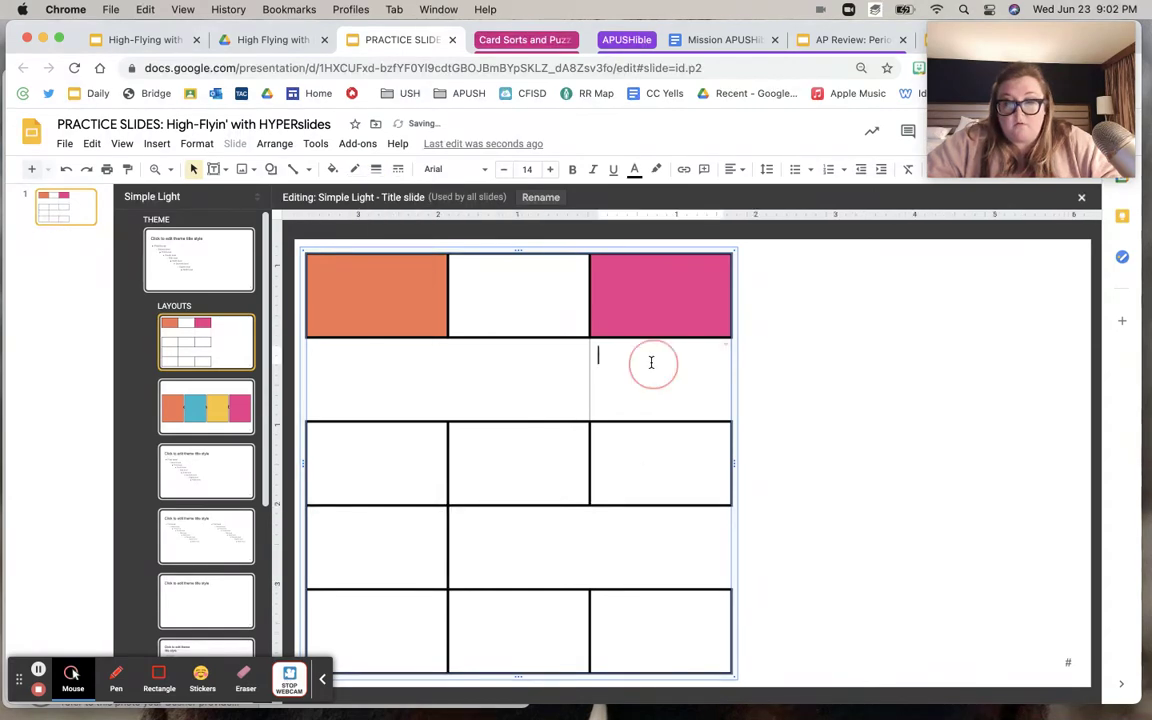
double_click(613, 352)
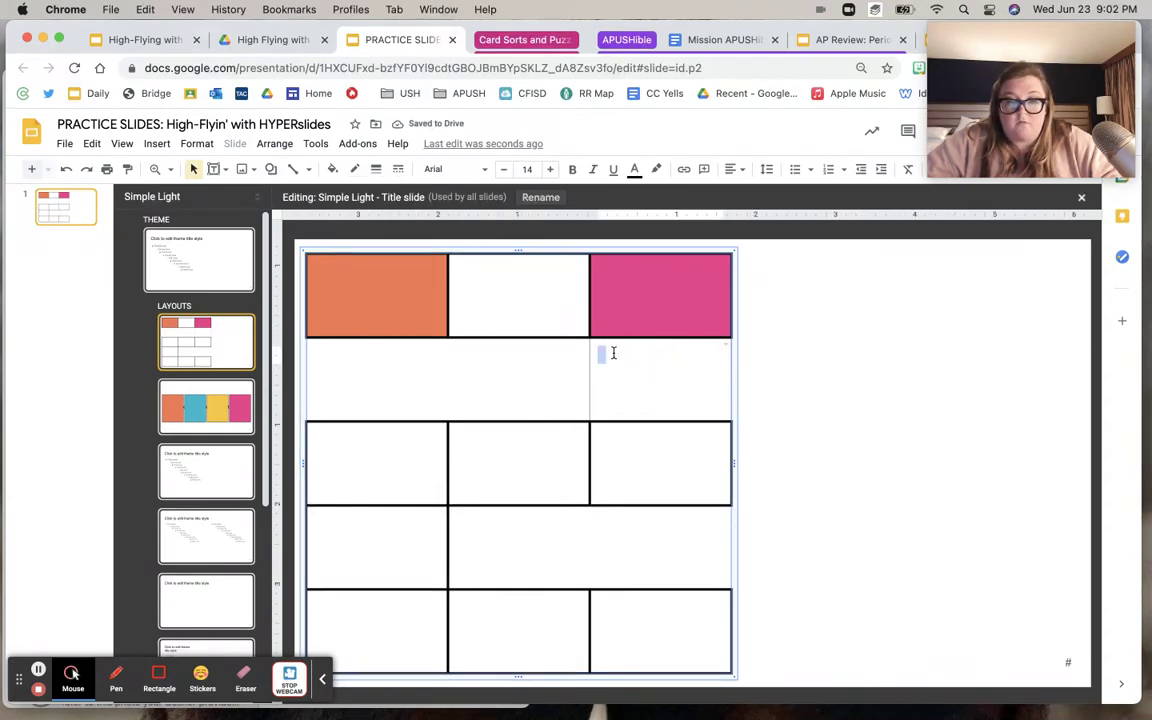
click(354, 169)
click(362, 211)
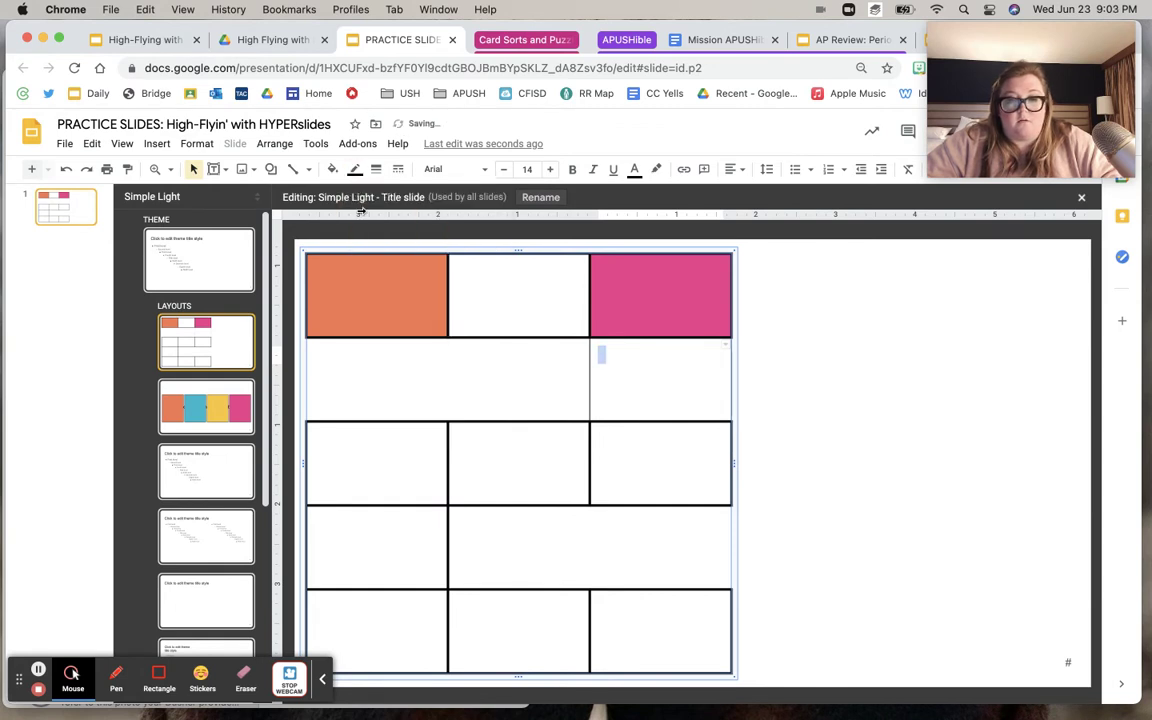
click(397, 170)
click(392, 246)
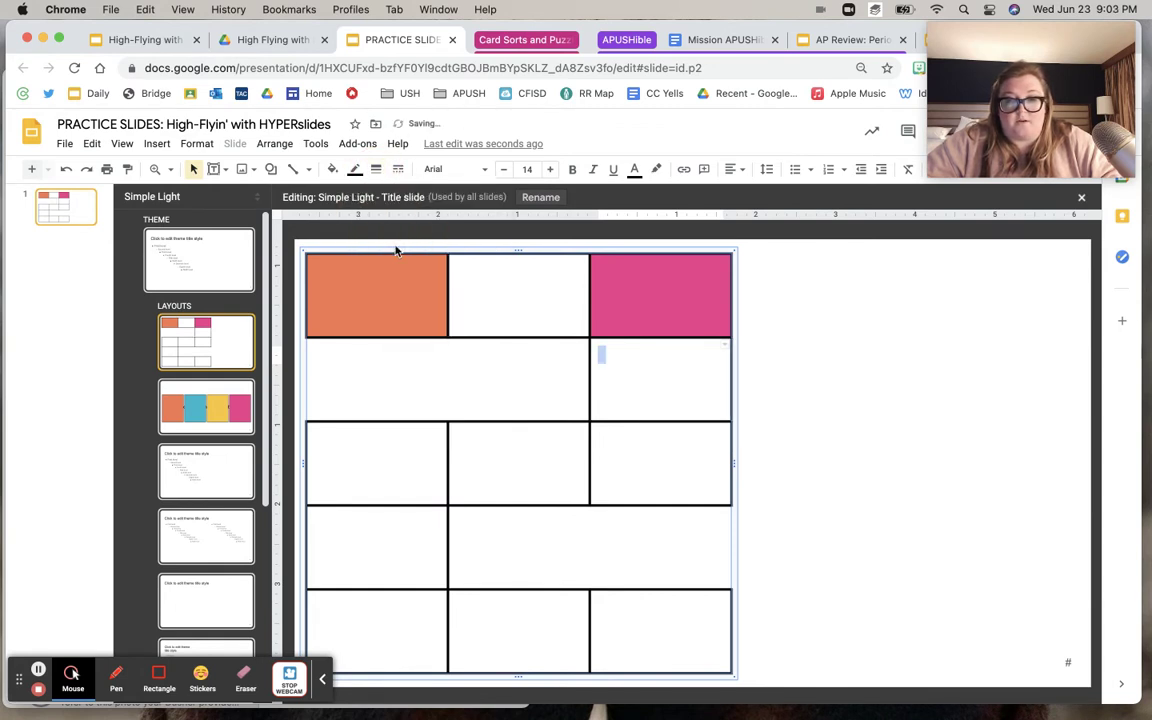
click(841, 470)
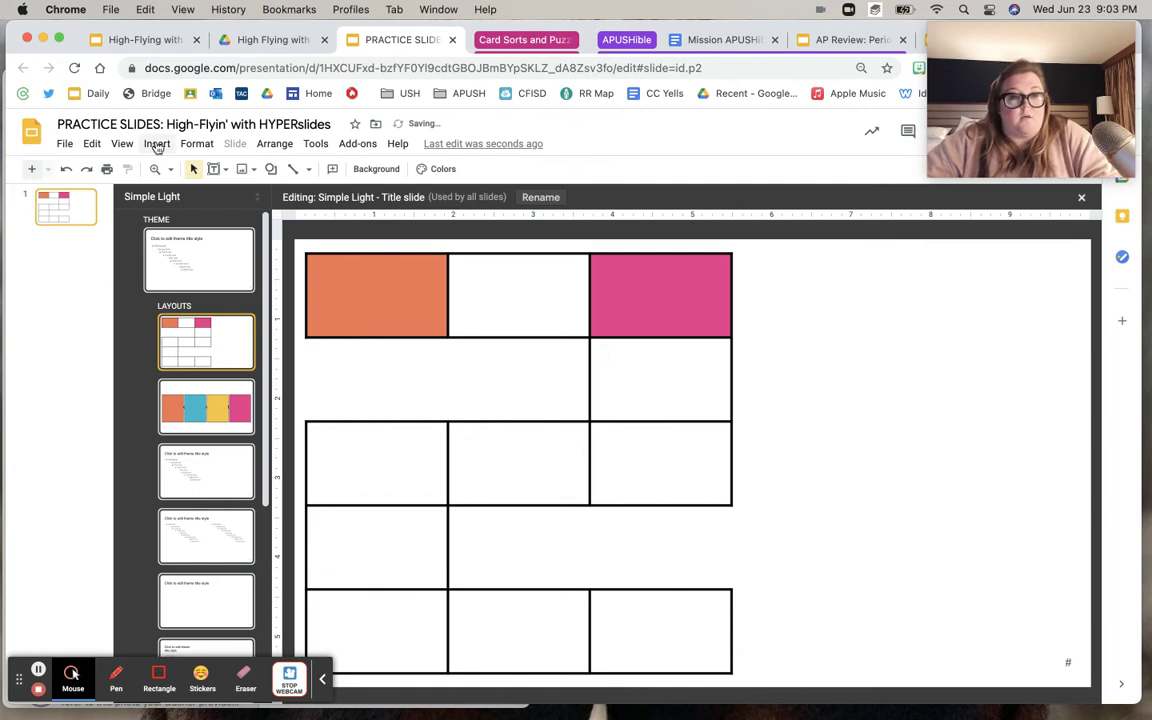
Set the layout background to the first Google Image Search result for 'white brick'.
click(376, 169)
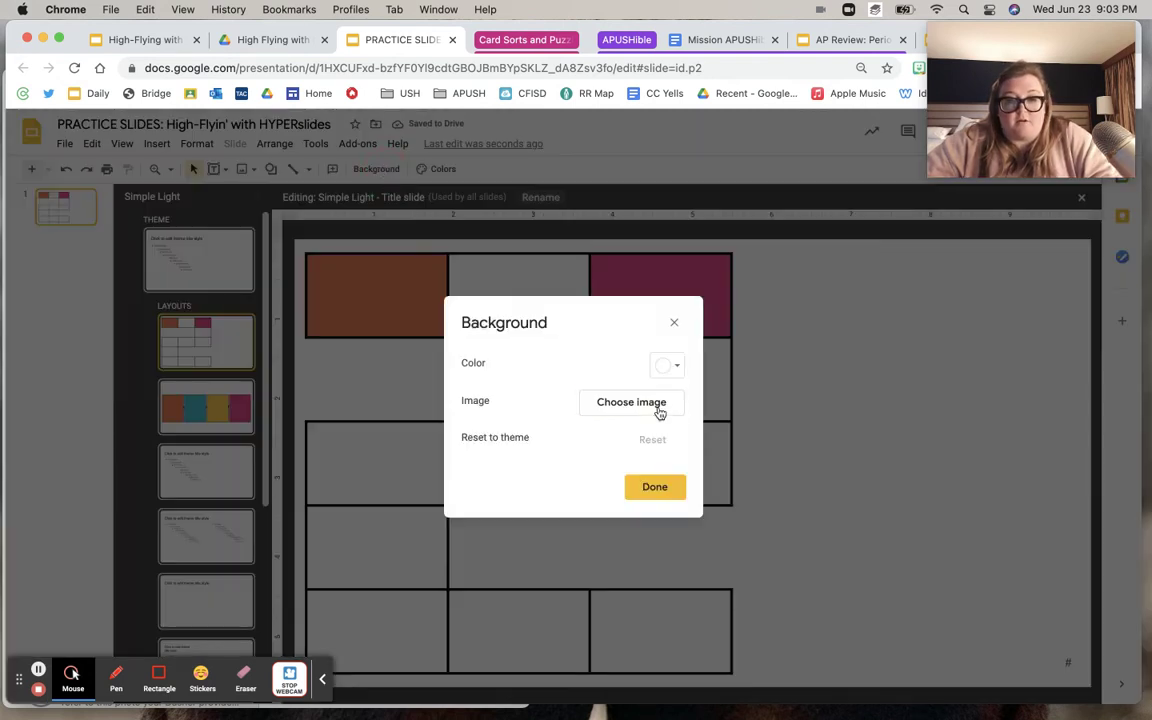
click(640, 402)
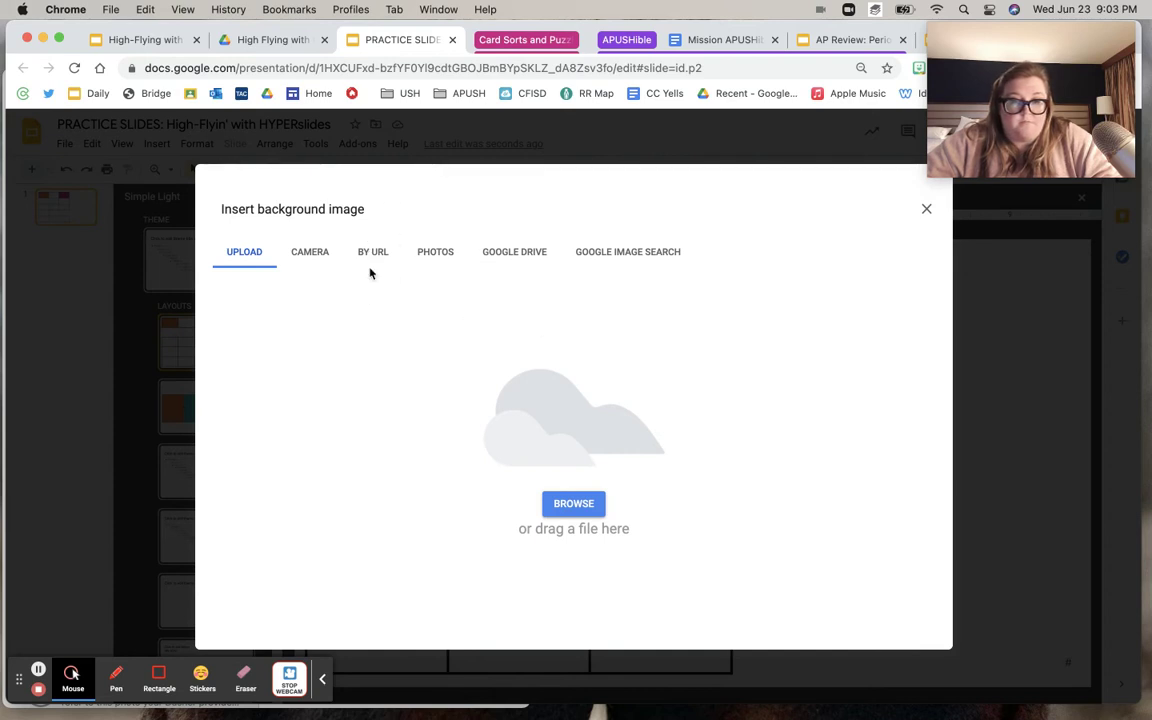
click(597, 254)
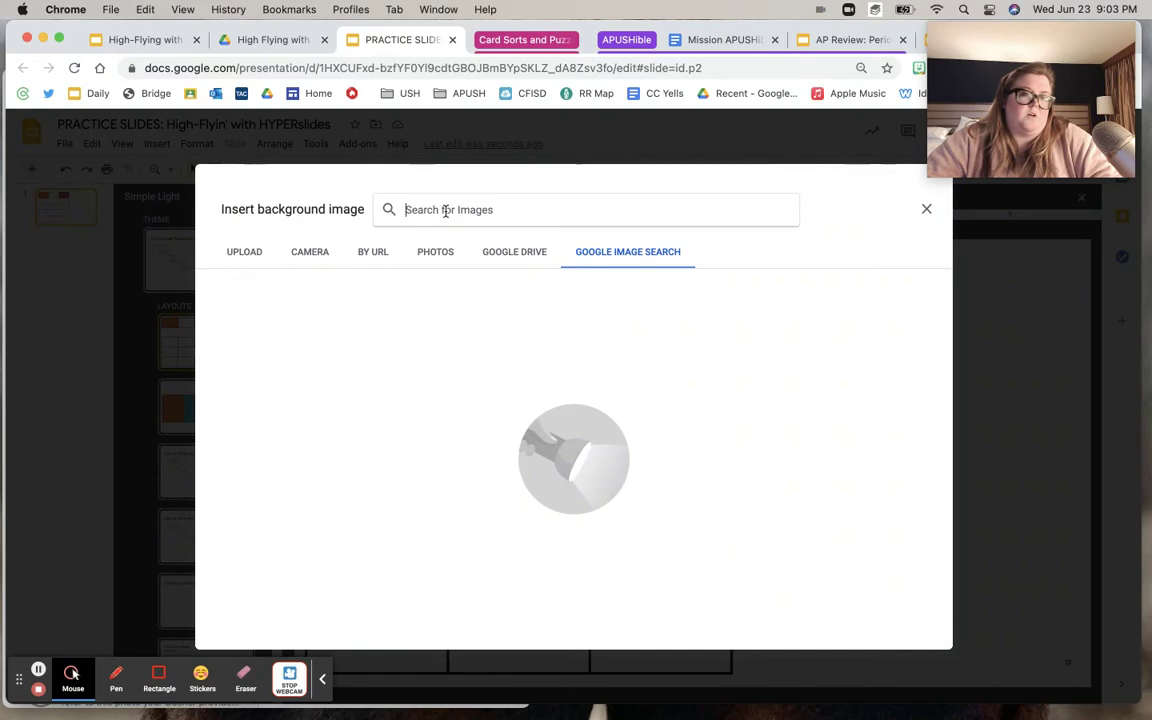
text(white brick)
key(Return)
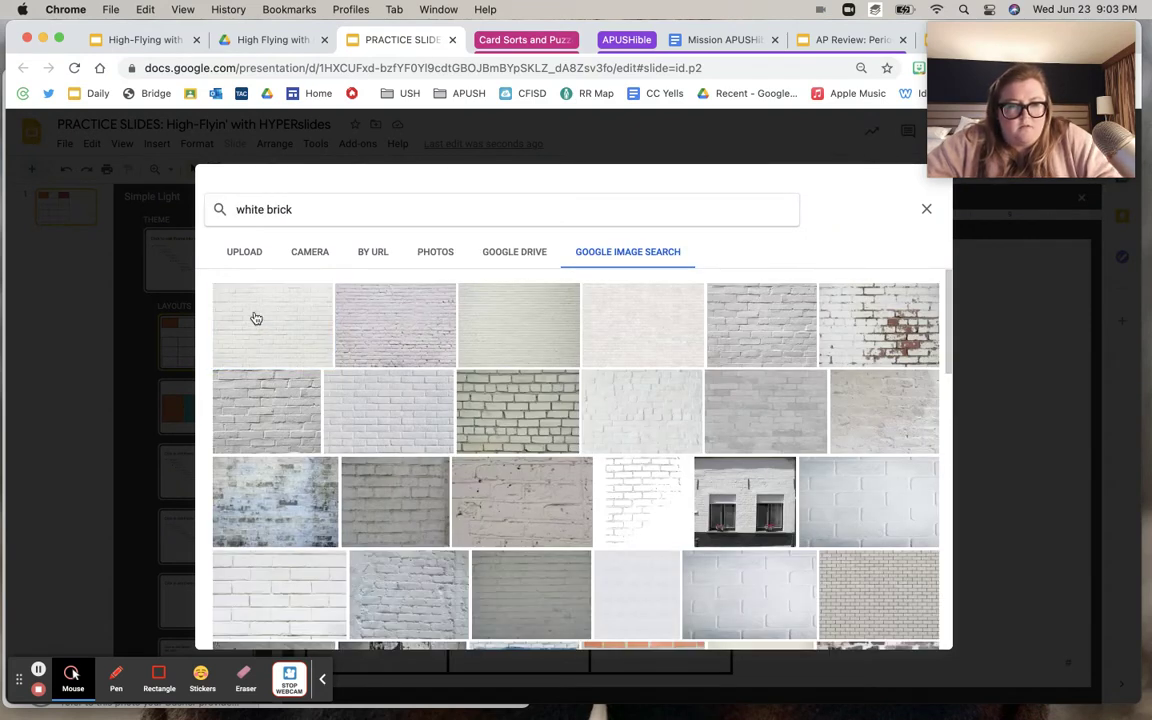
key(Return)
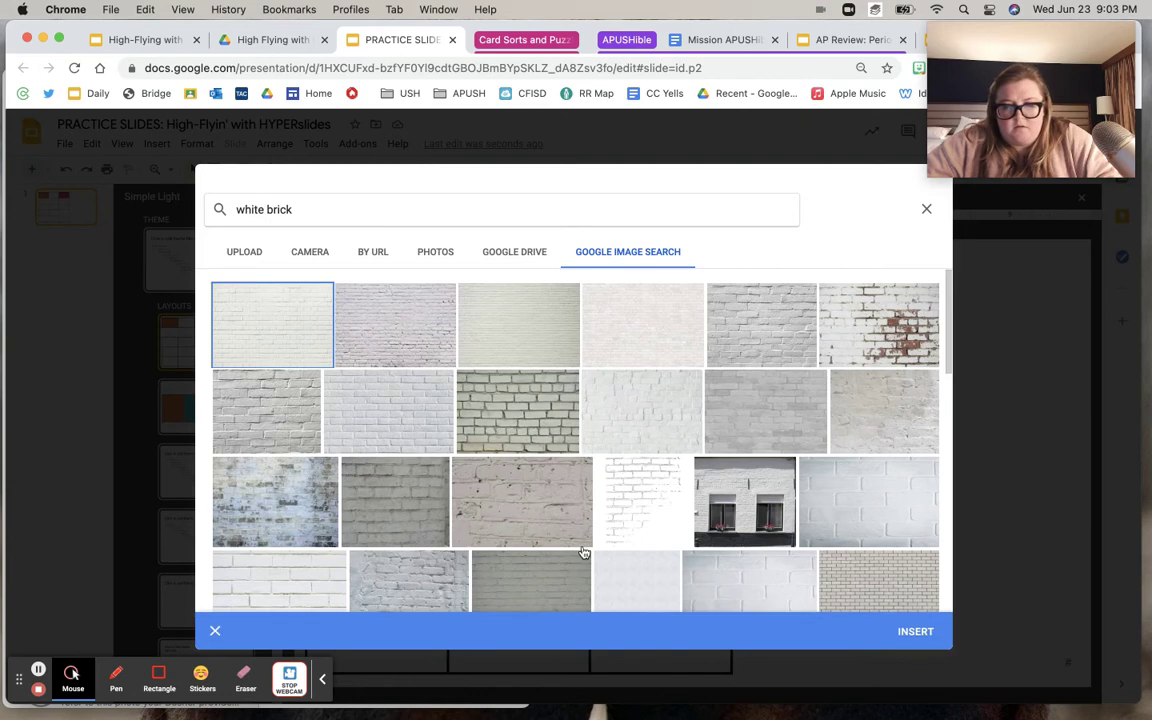
click(914, 632)
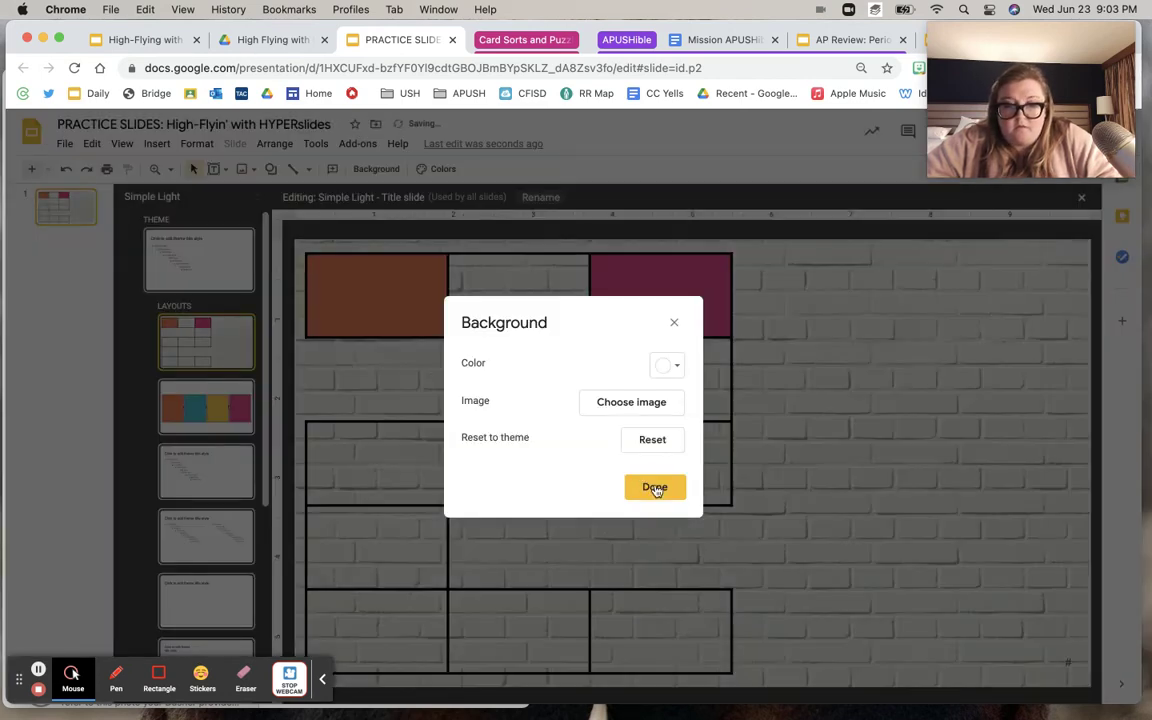
click(655, 488)
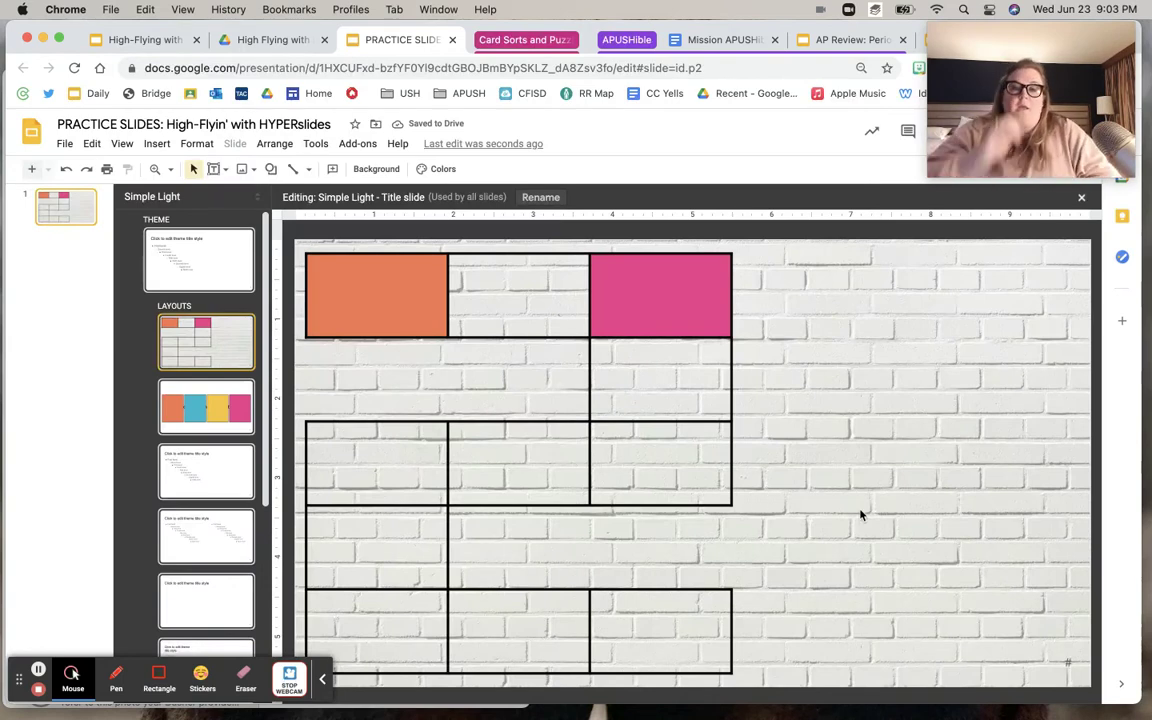
Fill the third row's right cell custom orange and its left cell custom pink.
click(489, 281)
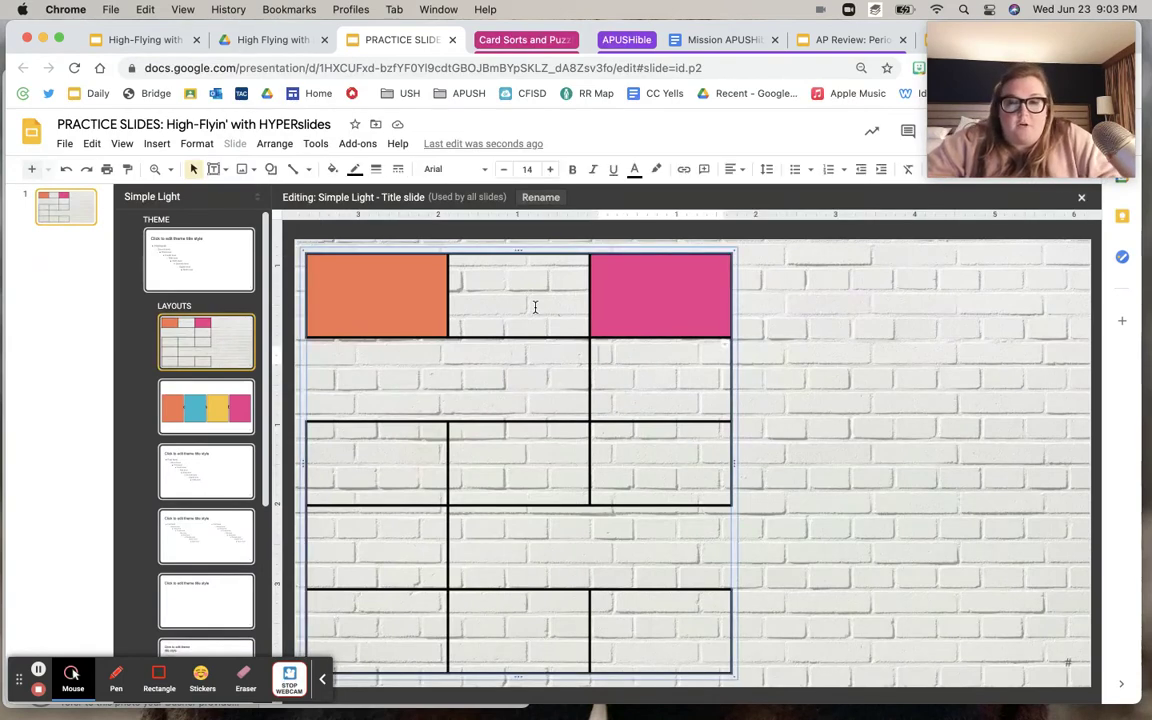
click(685, 462)
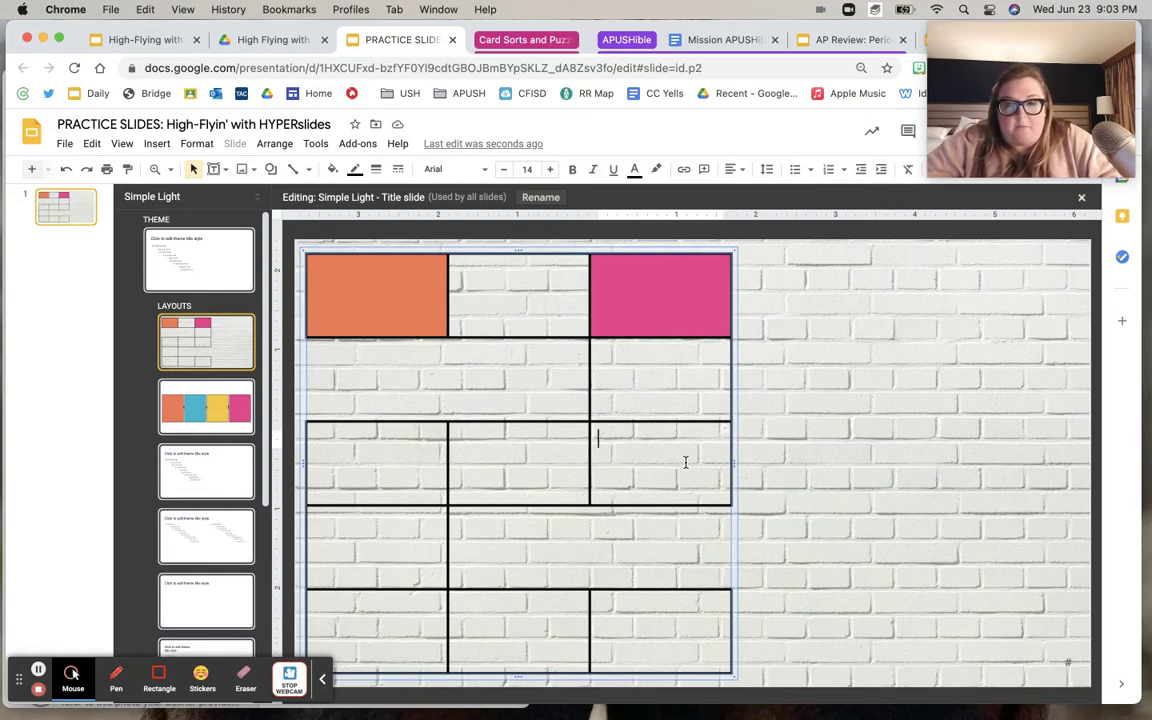
click(332, 169)
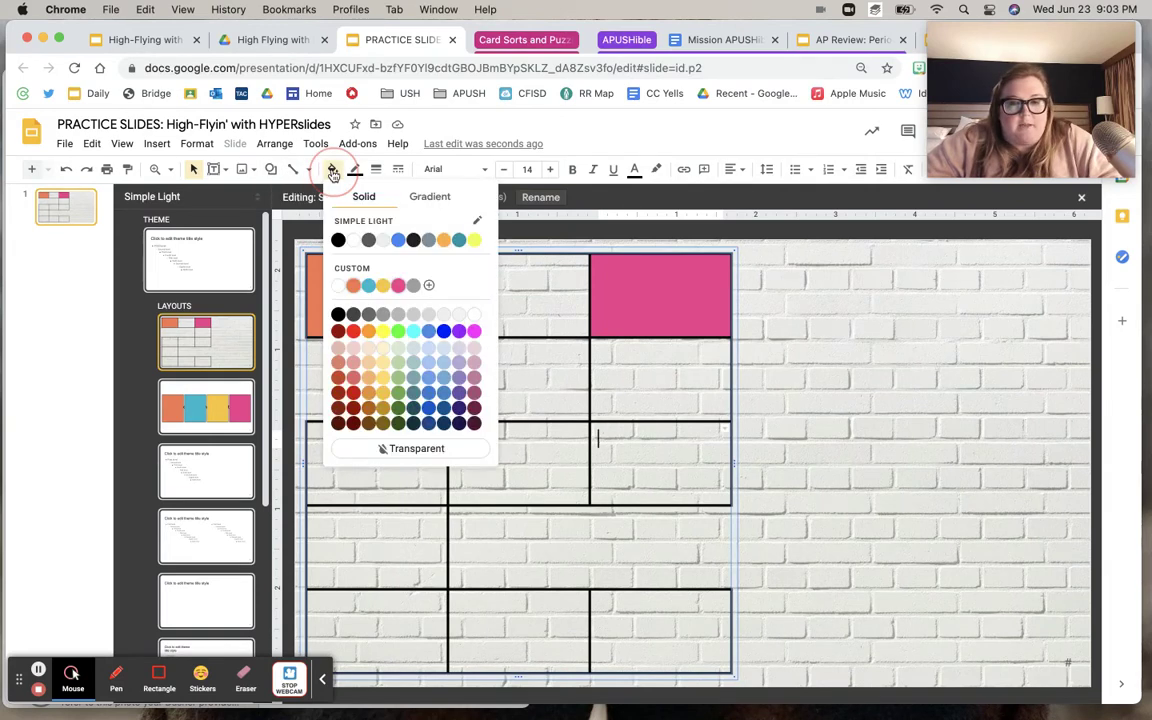
click(354, 286)
click(400, 287)
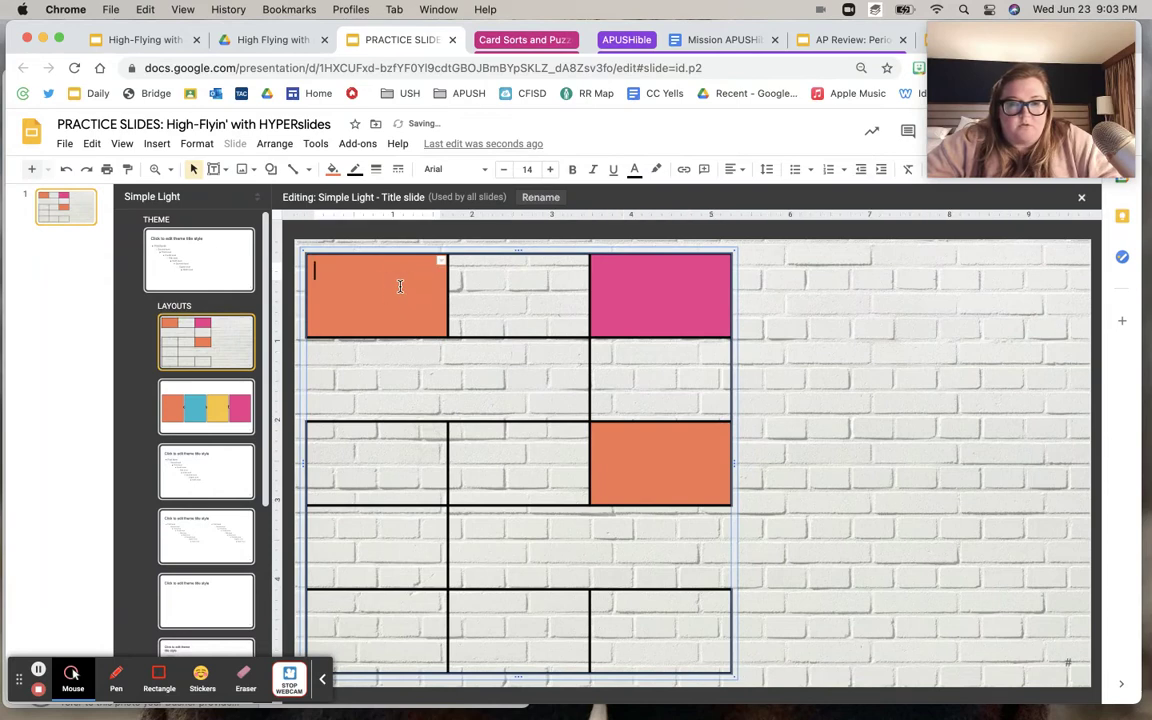
click(371, 464)
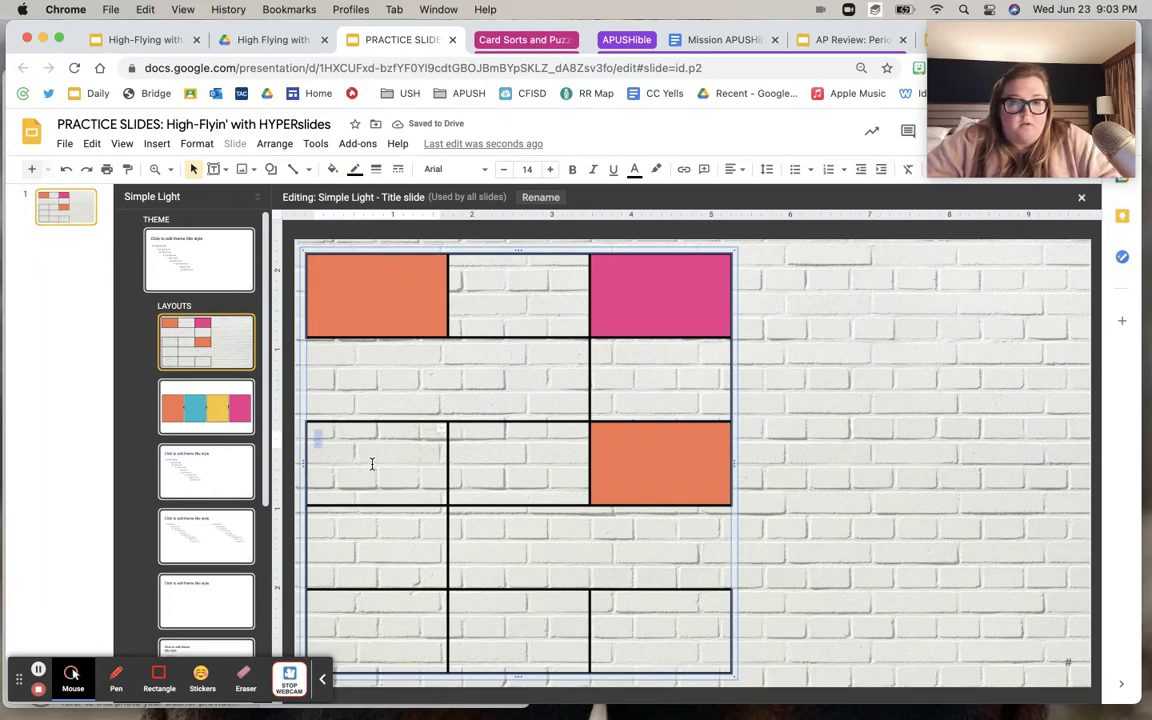
click(333, 170)
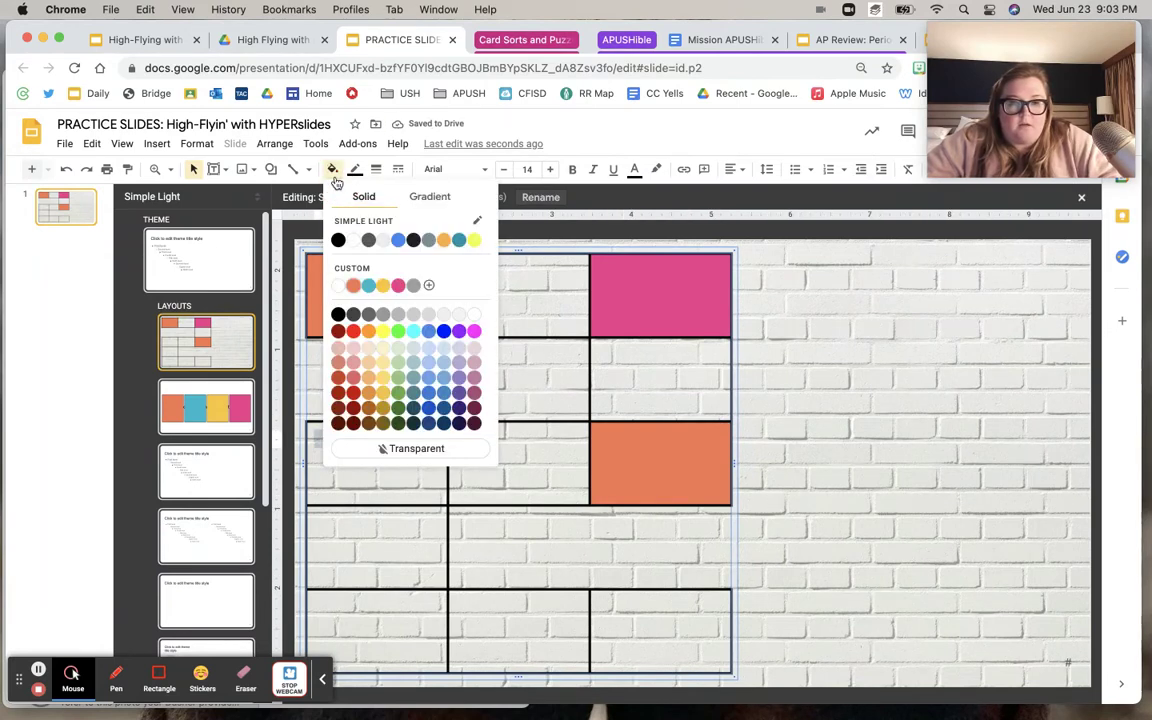
click(398, 285)
Fill the bottom-left cell orange and the bottom-right cell pink.
click(384, 617)
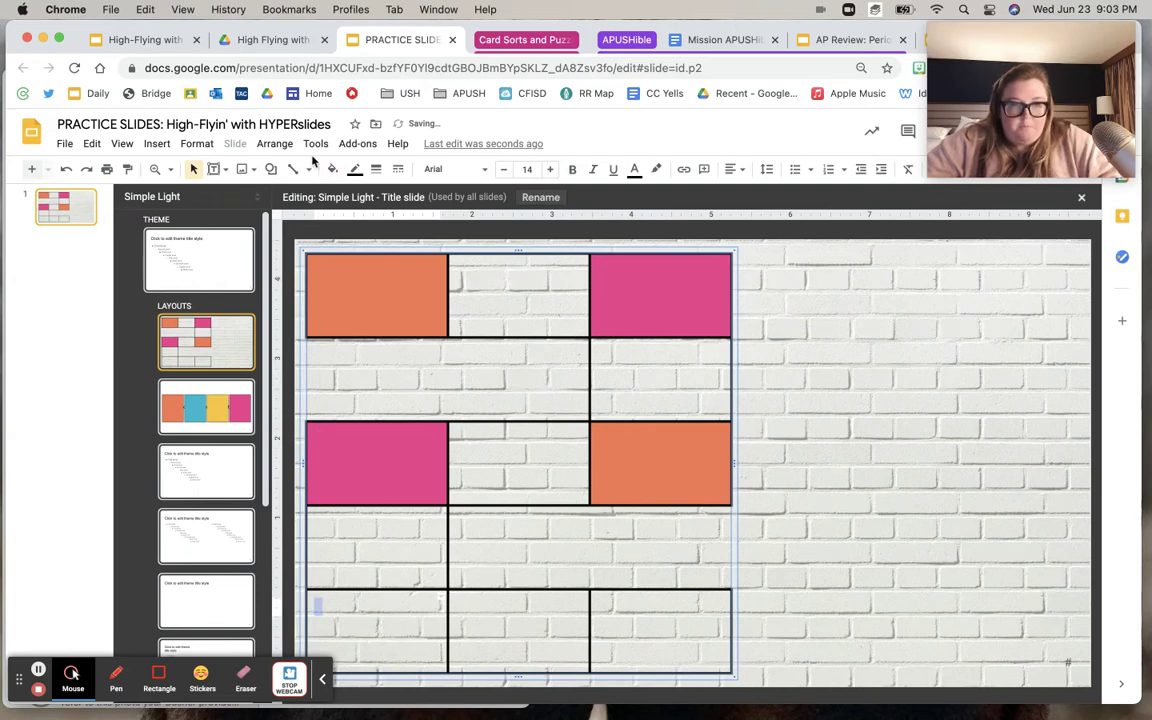
click(335, 172)
click(354, 286)
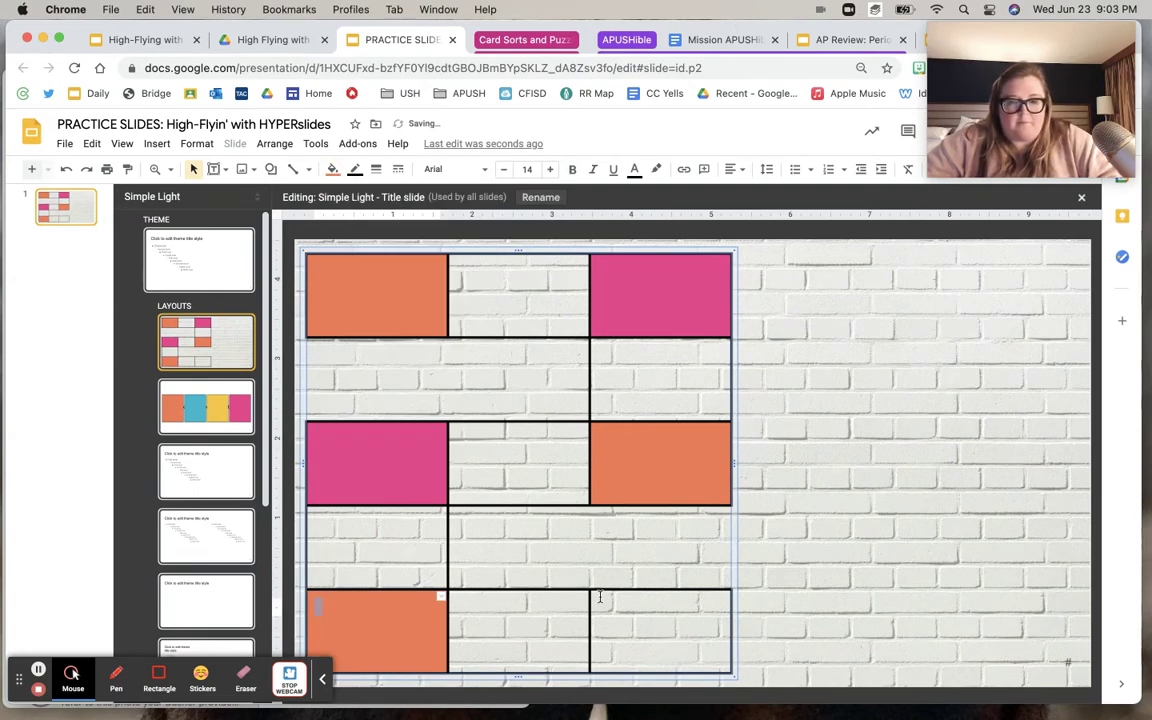
click(666, 630)
click(334, 172)
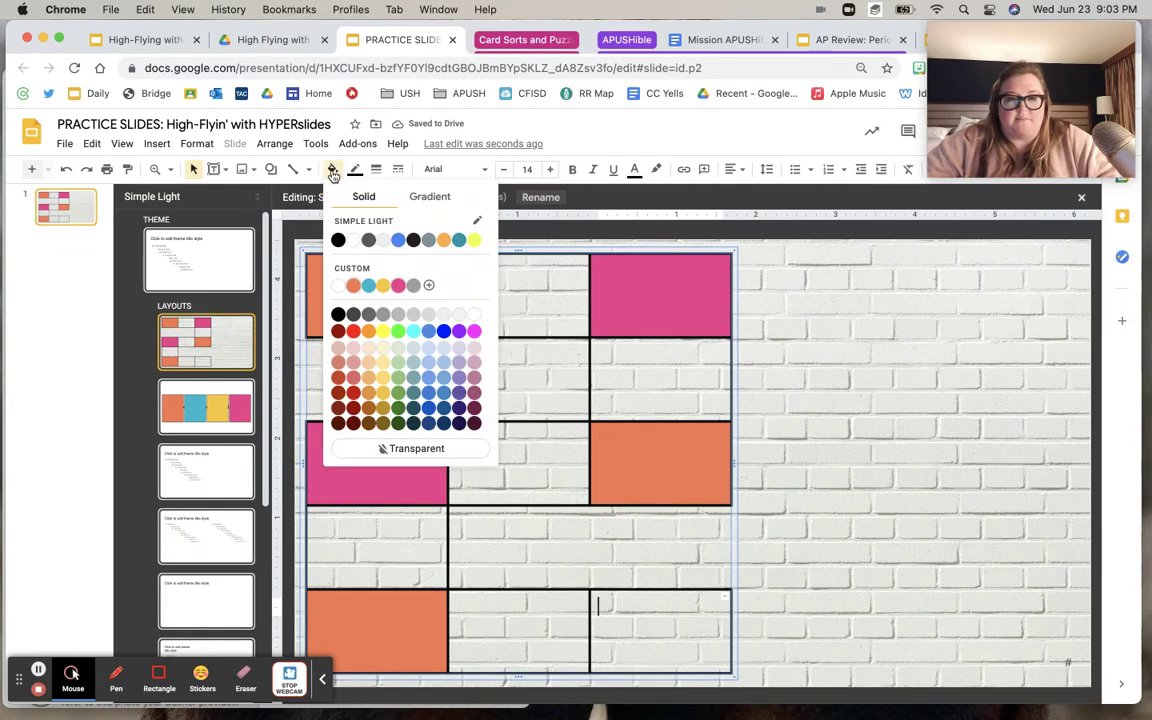
click(399, 286)
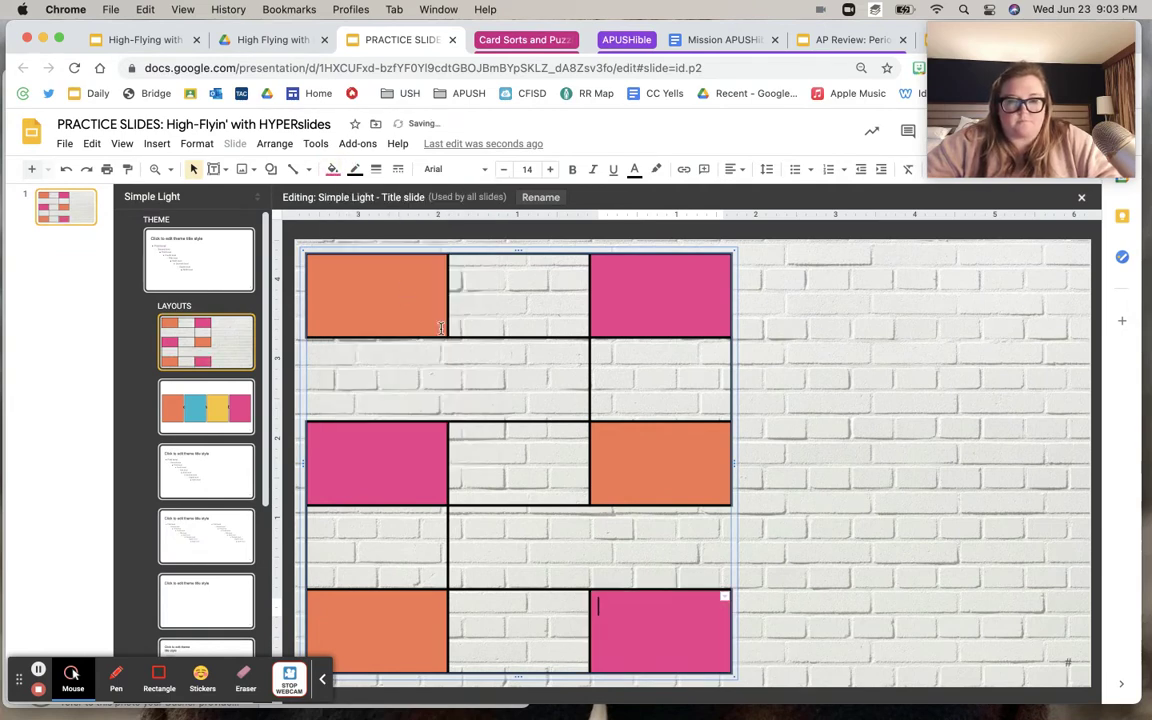
click(521, 328)
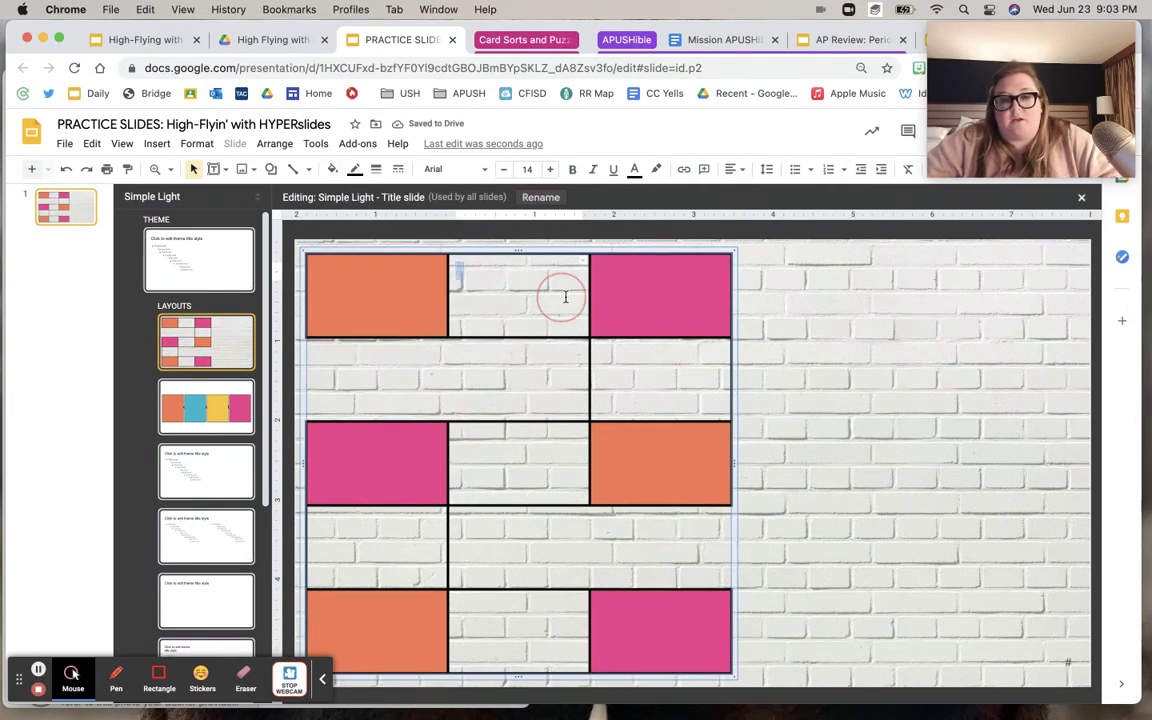
click(551, 293)
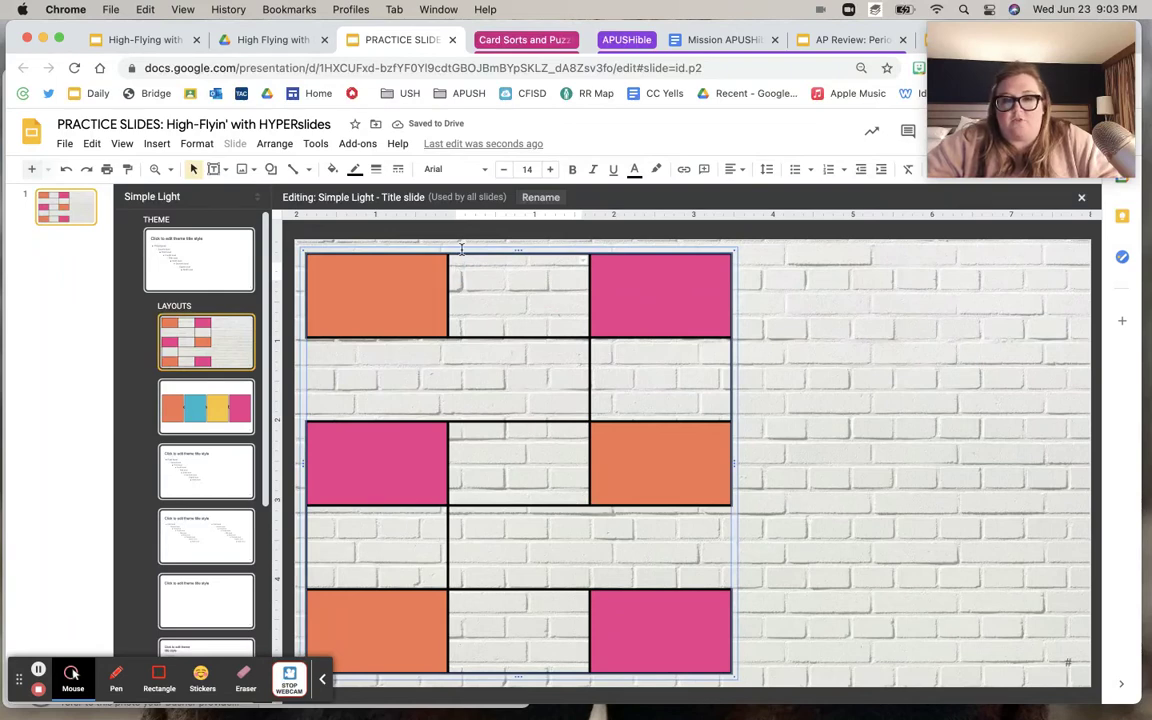
Inspect AP Review's theme board cell fill, semi-transparent white #ffffffb1, then return to the practice deck.
click(832, 40)
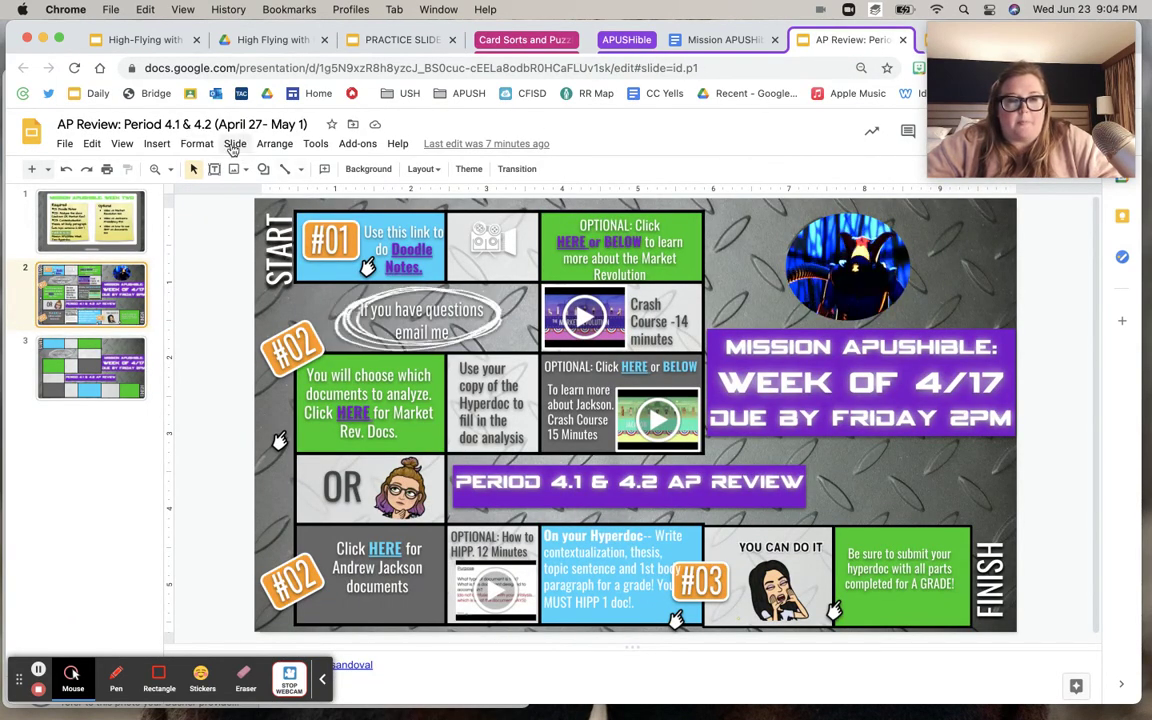
click(235, 143)
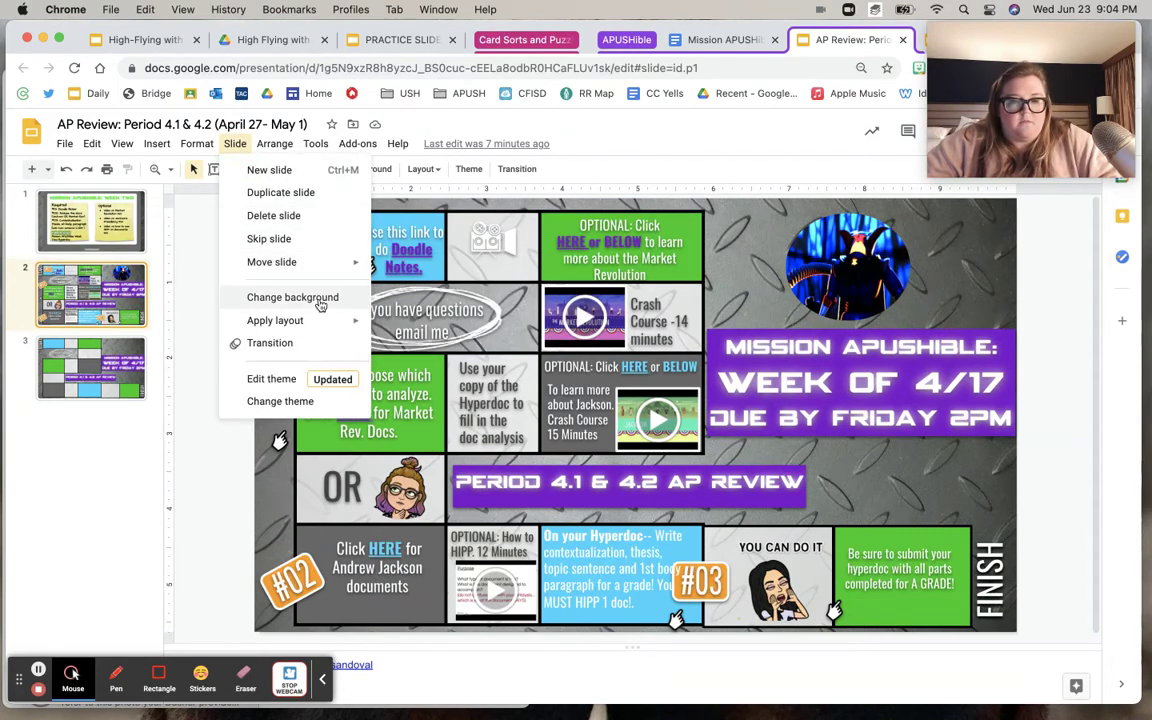
click(322, 380)
click(550, 271)
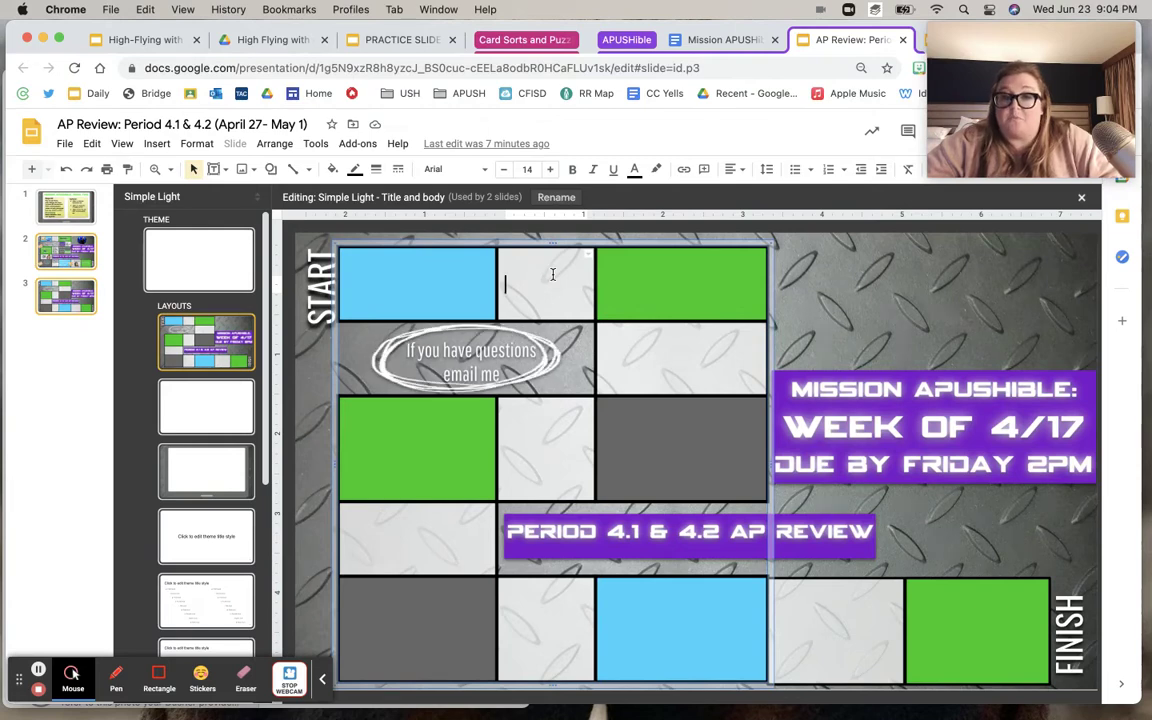
click(332, 169)
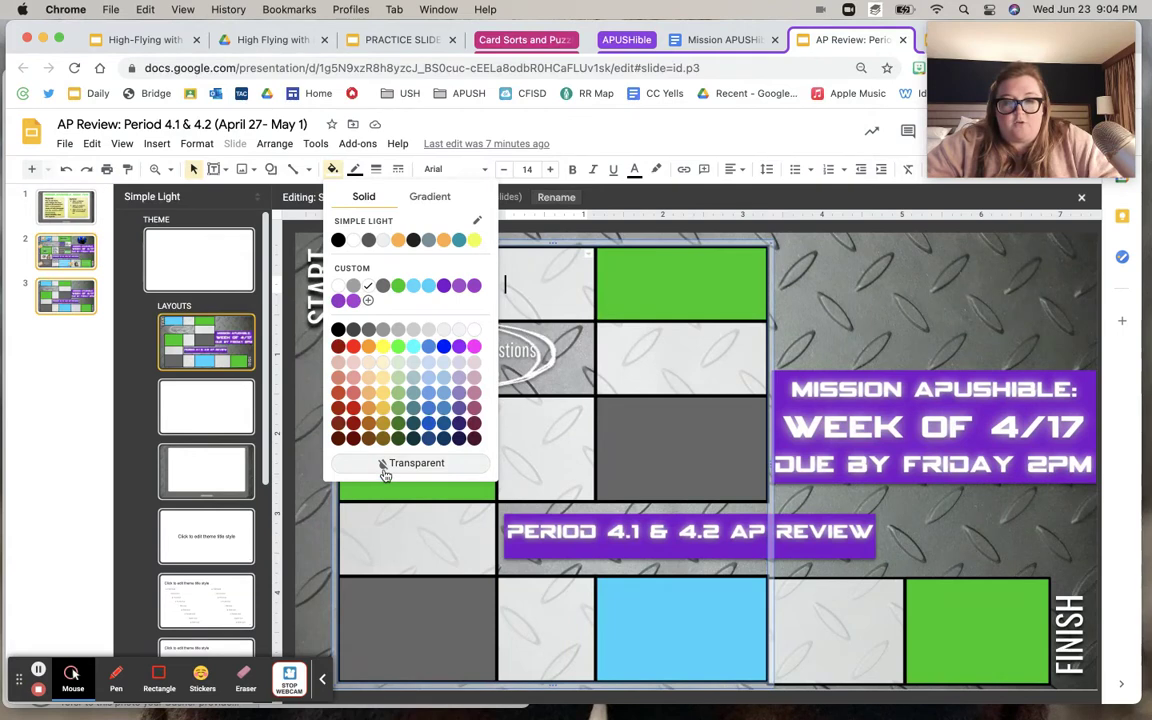
click(369, 302)
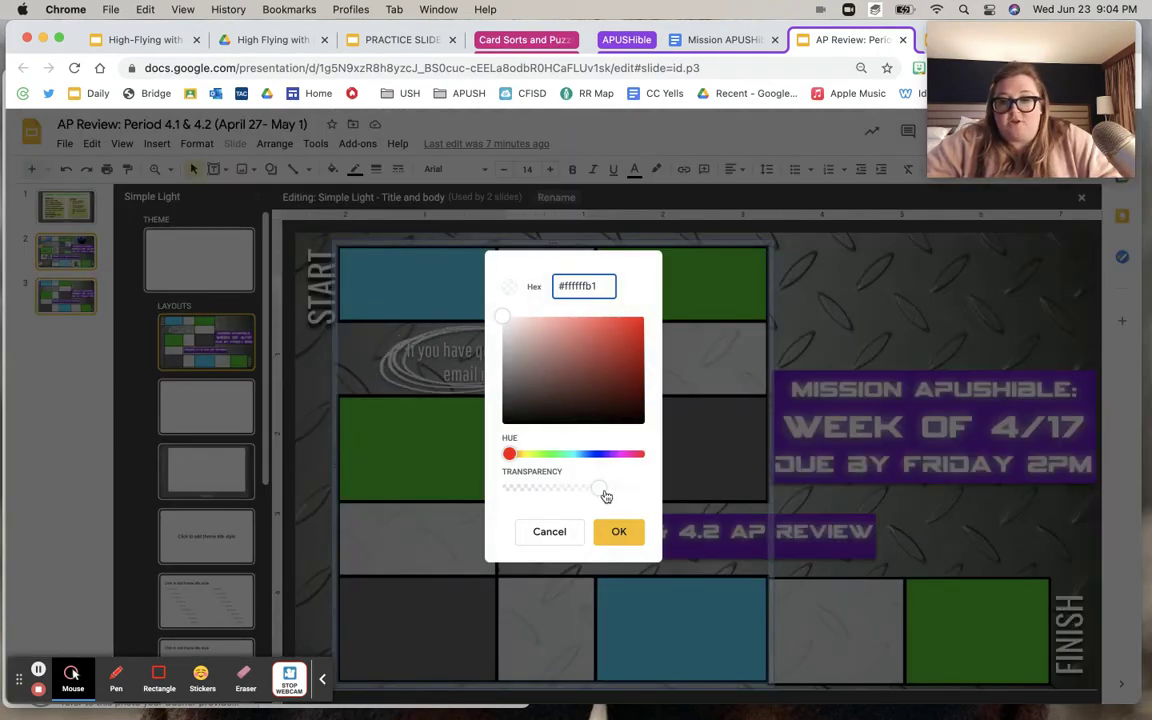
click(563, 538)
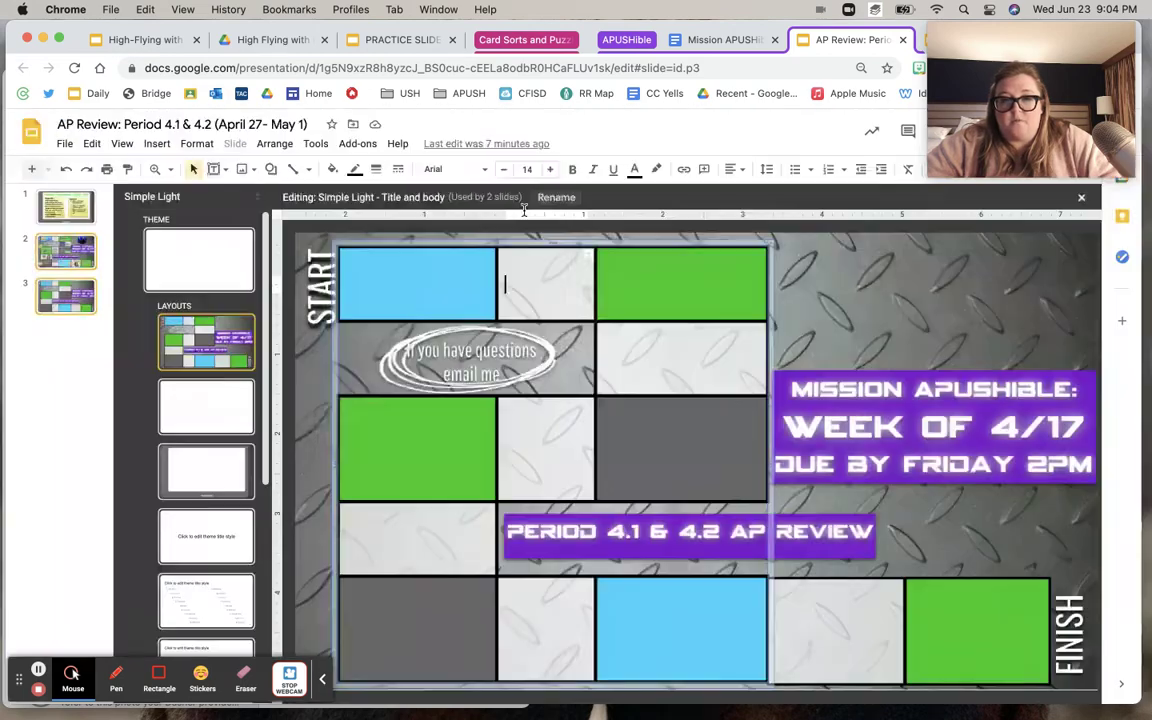
click(385, 40)
Fill the top-middle cell with a custom semi-transparent white based on #ffffffff.
mouse_move(465, 266)
mouse_down()
mouse_move(489, 265)
mouse_move(576, 307)
mouse_up()
click(332, 169)
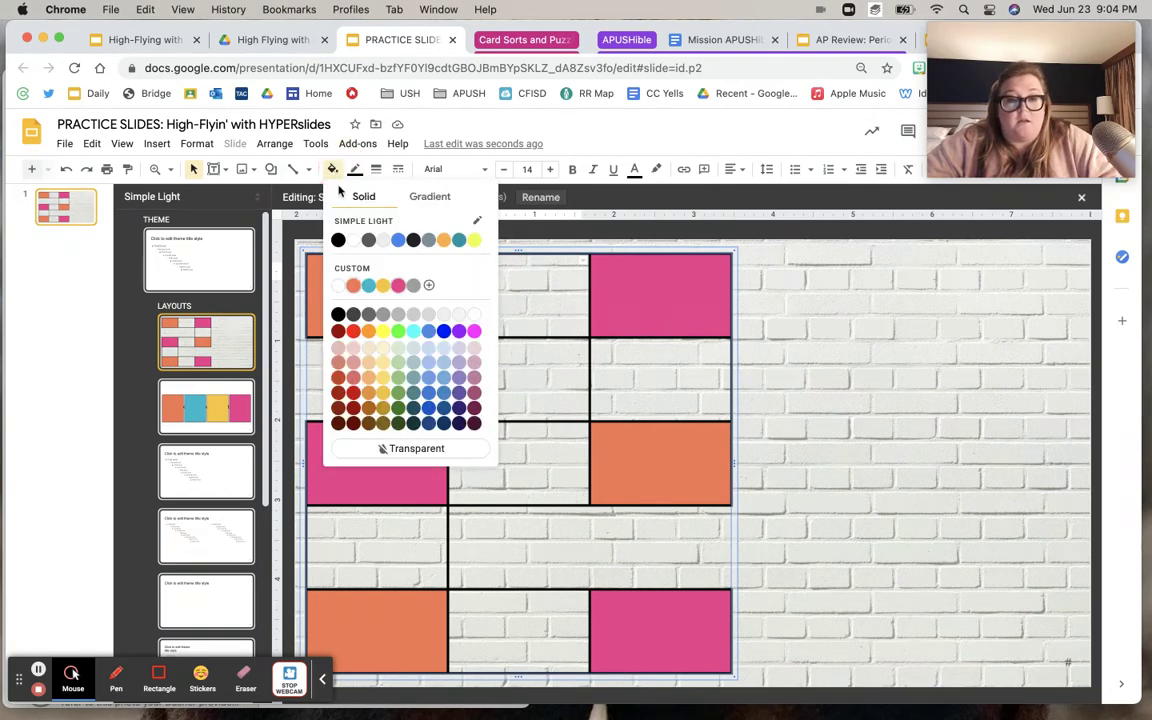
click(430, 287)
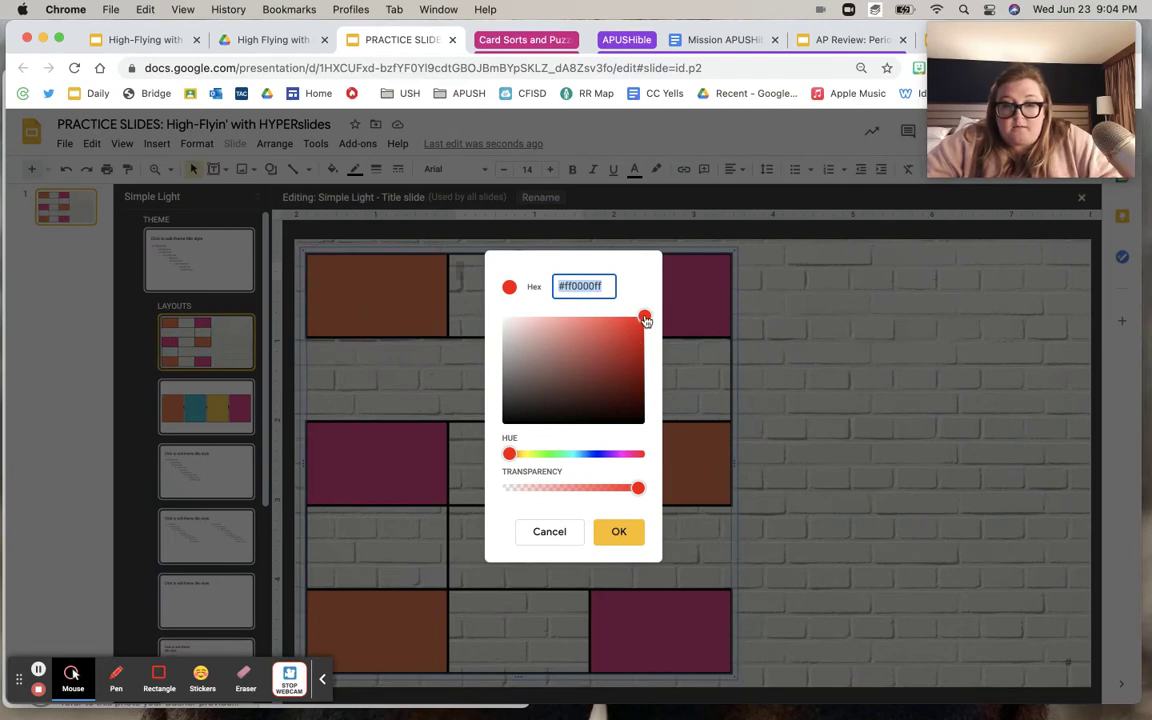
text(#ffffffff)
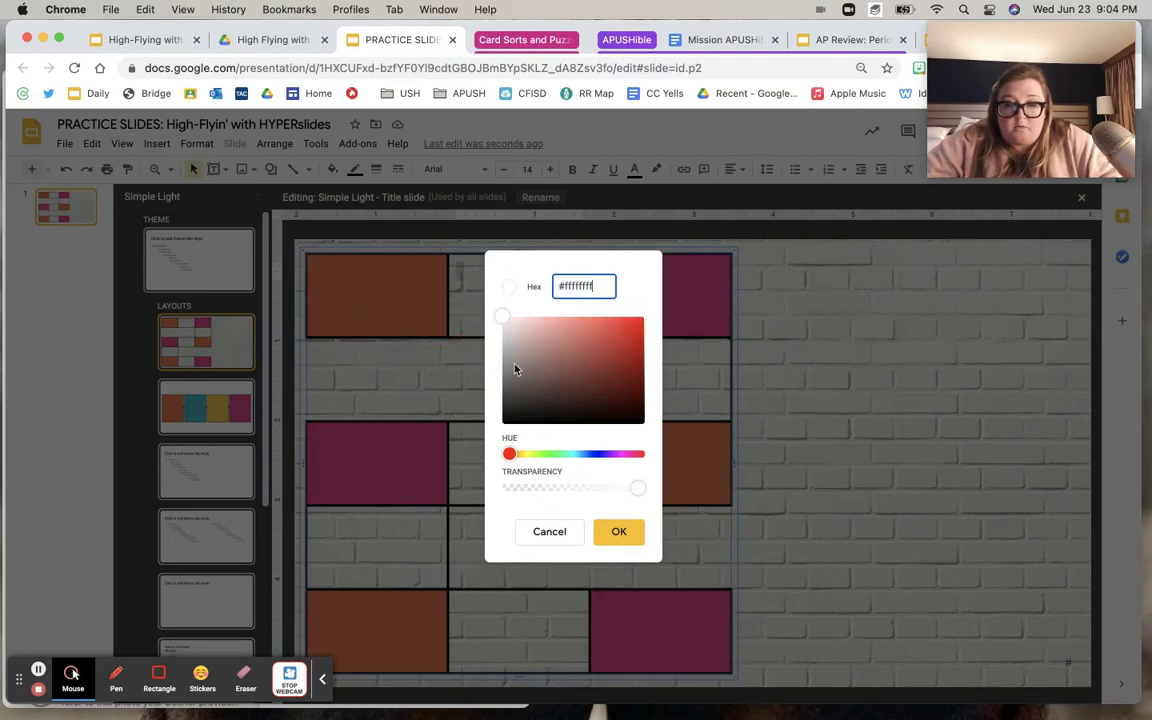
drag(637, 487, 596, 491)
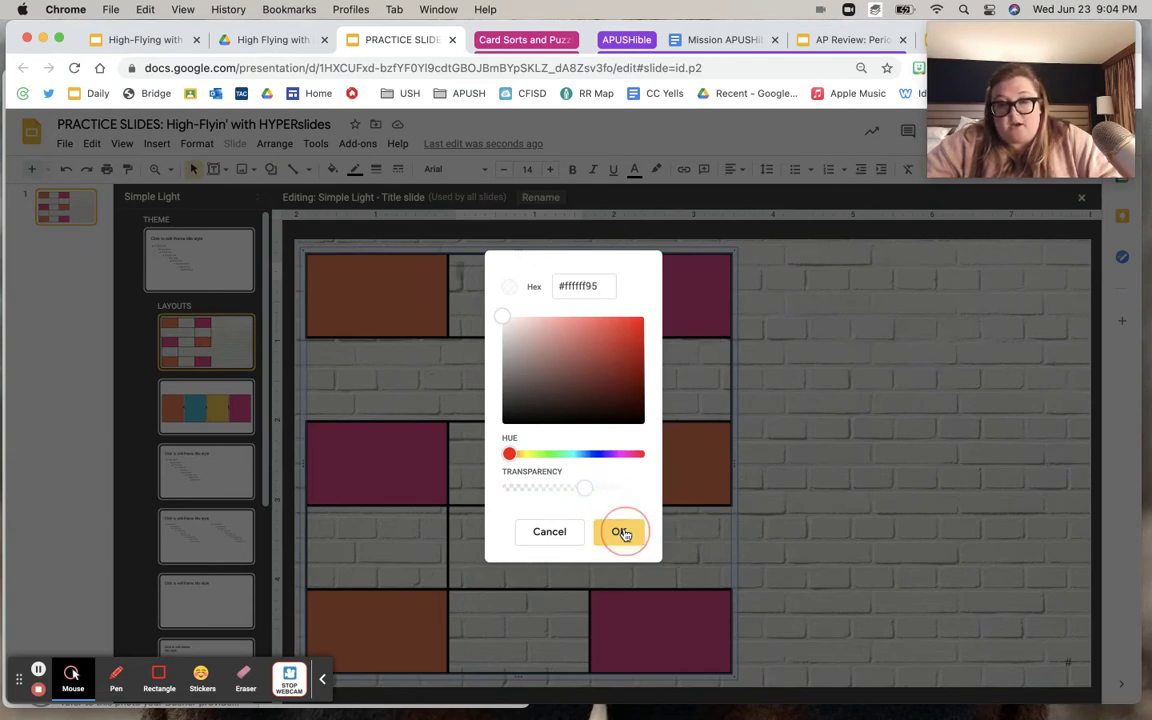
click(618, 531)
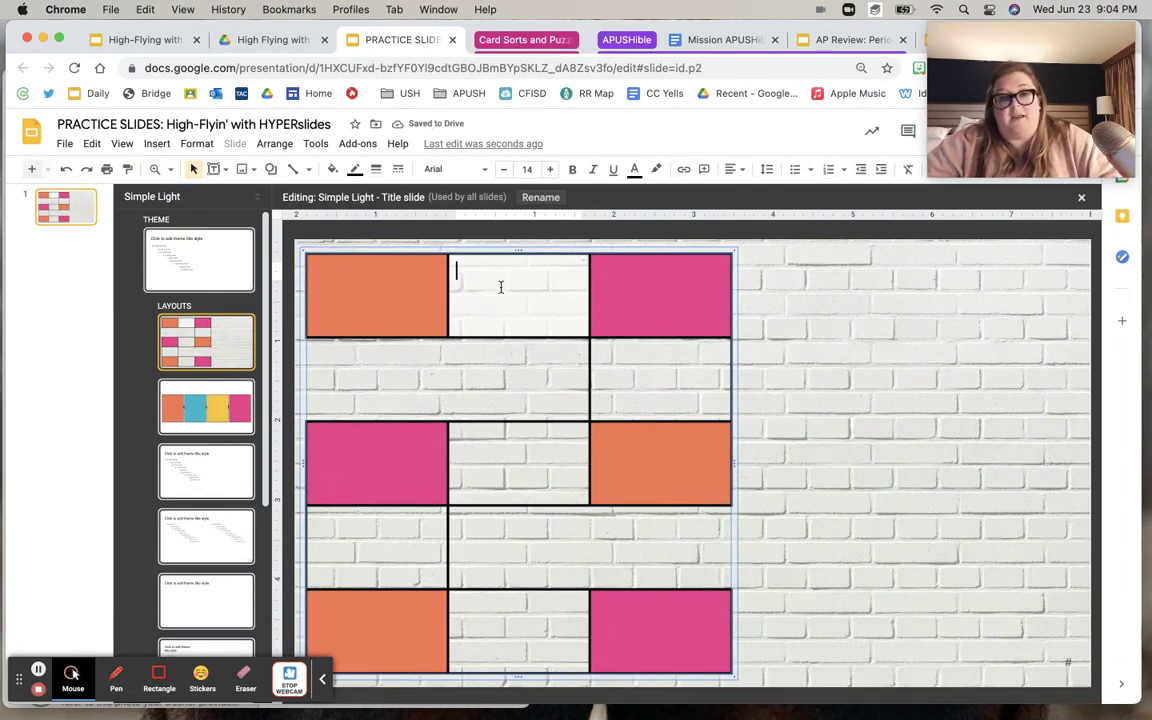
click(333, 170)
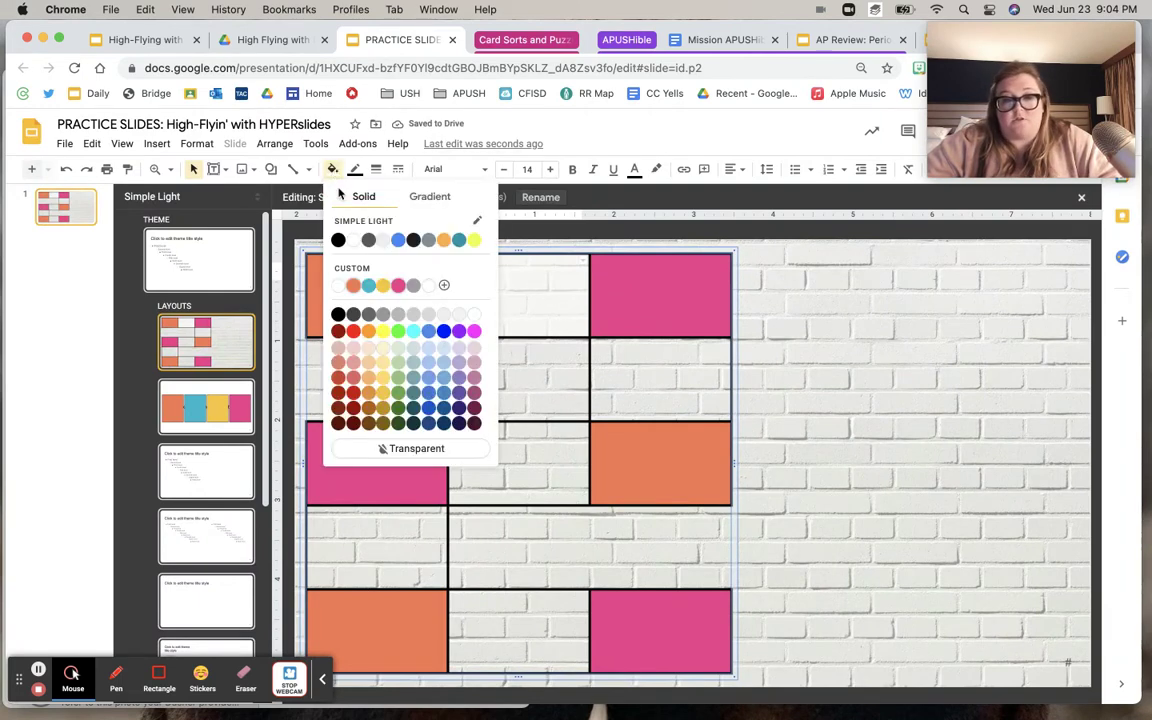
click(443, 285)
drag(586, 482, 608, 494)
click(619, 535)
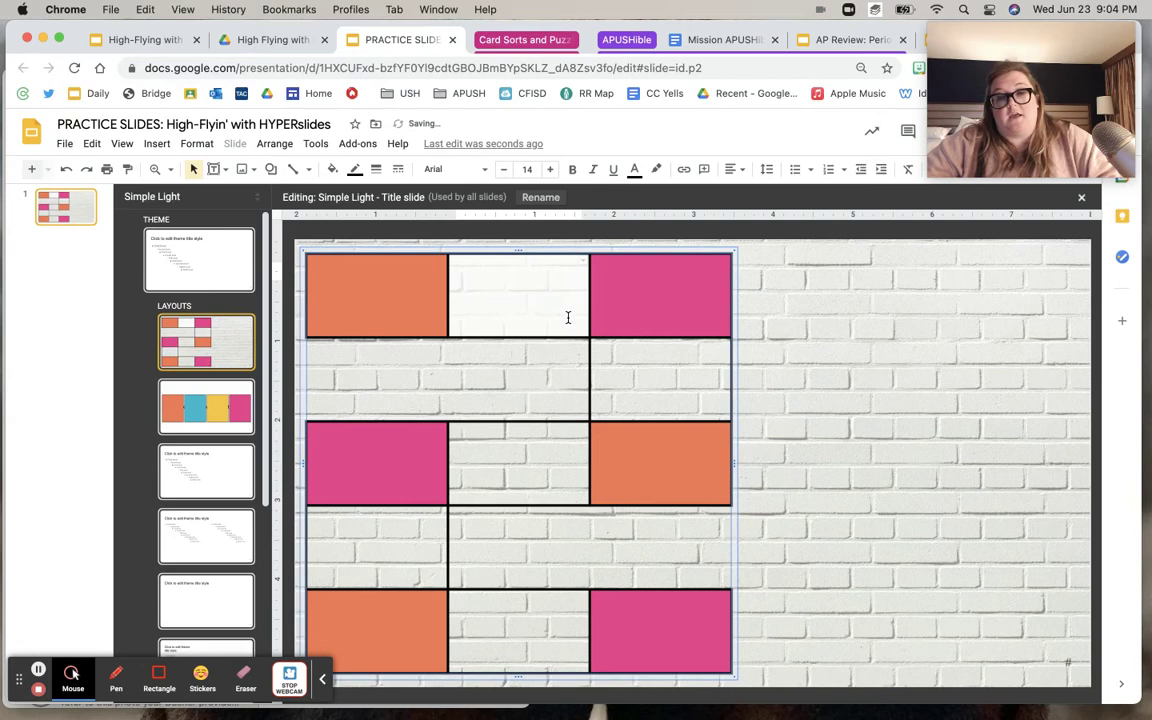
Fill the row-two right, row-three middle, row-four left and row-five middle cells with that white.
click(649, 374)
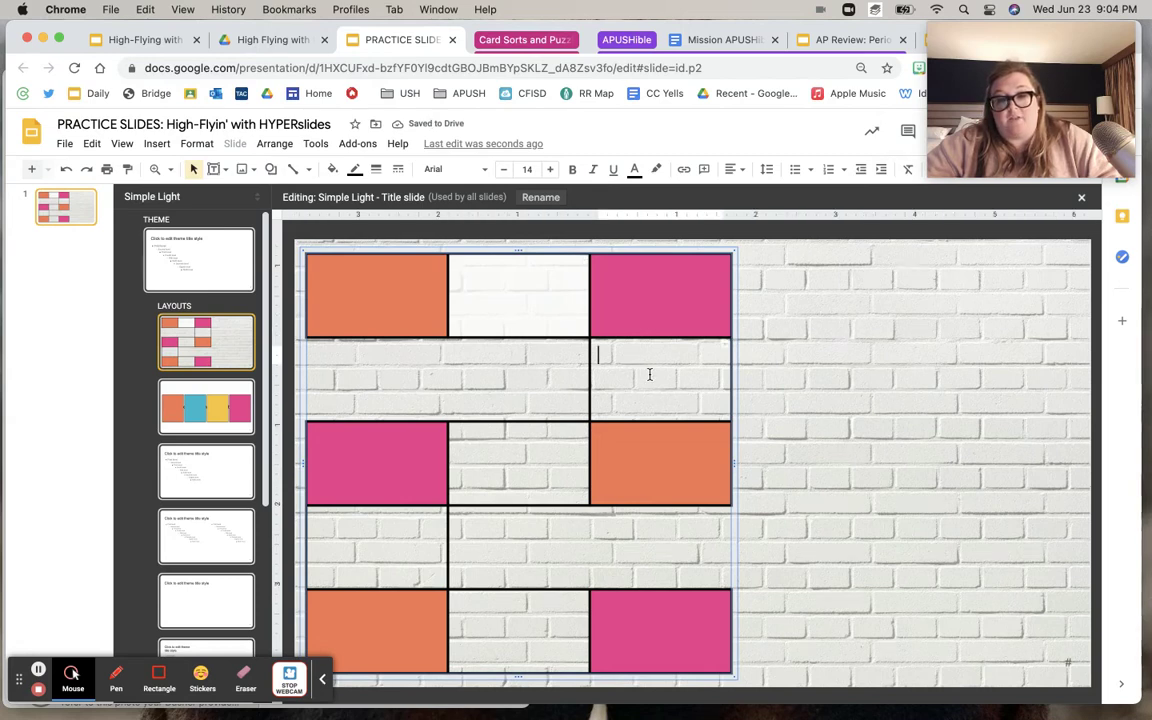
click(334, 170)
click(405, 263)
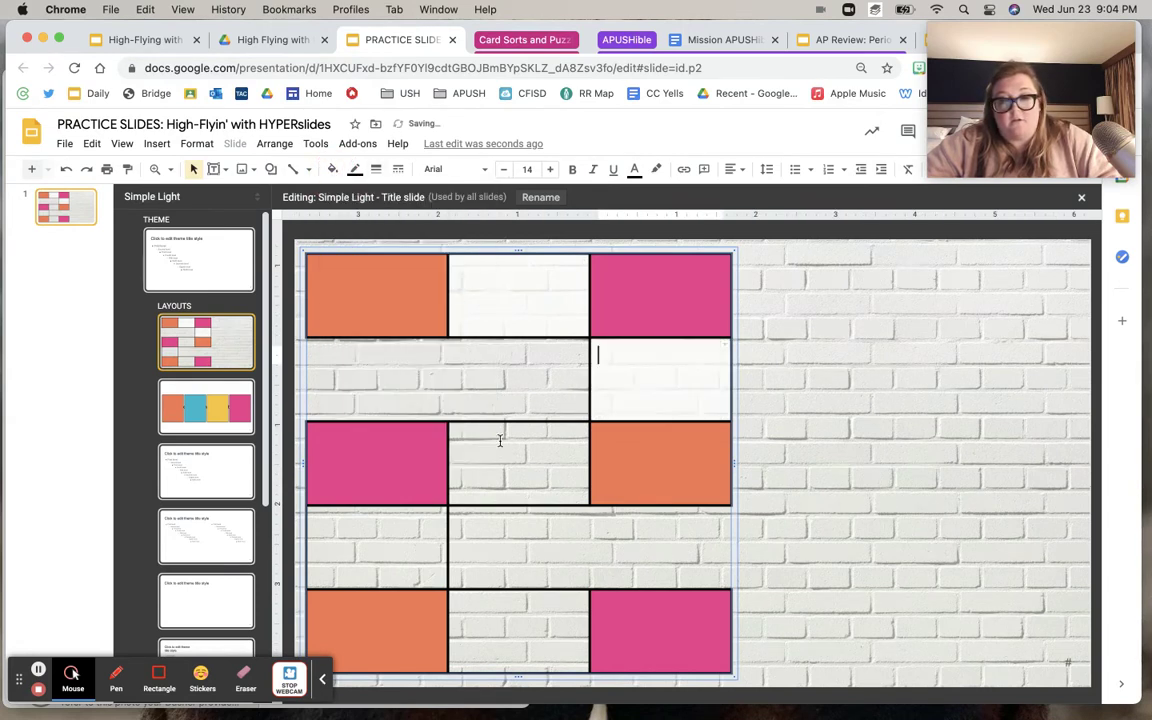
click(508, 466)
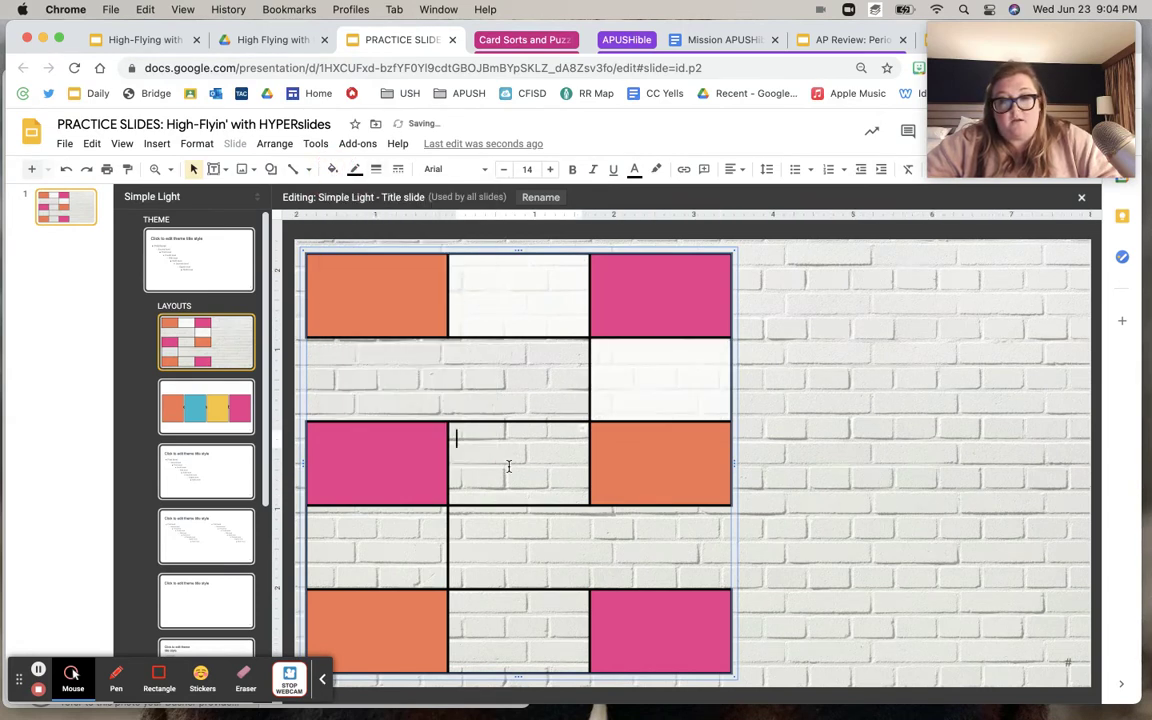
click(333, 170)
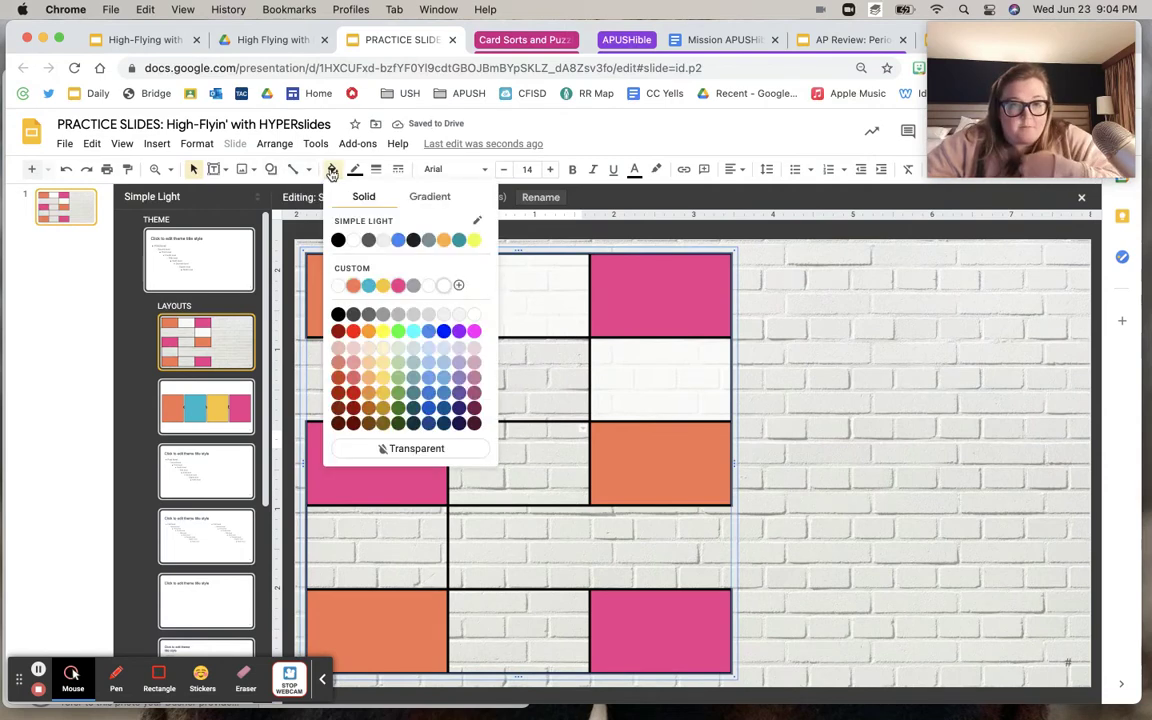
click(443, 286)
click(375, 540)
click(333, 170)
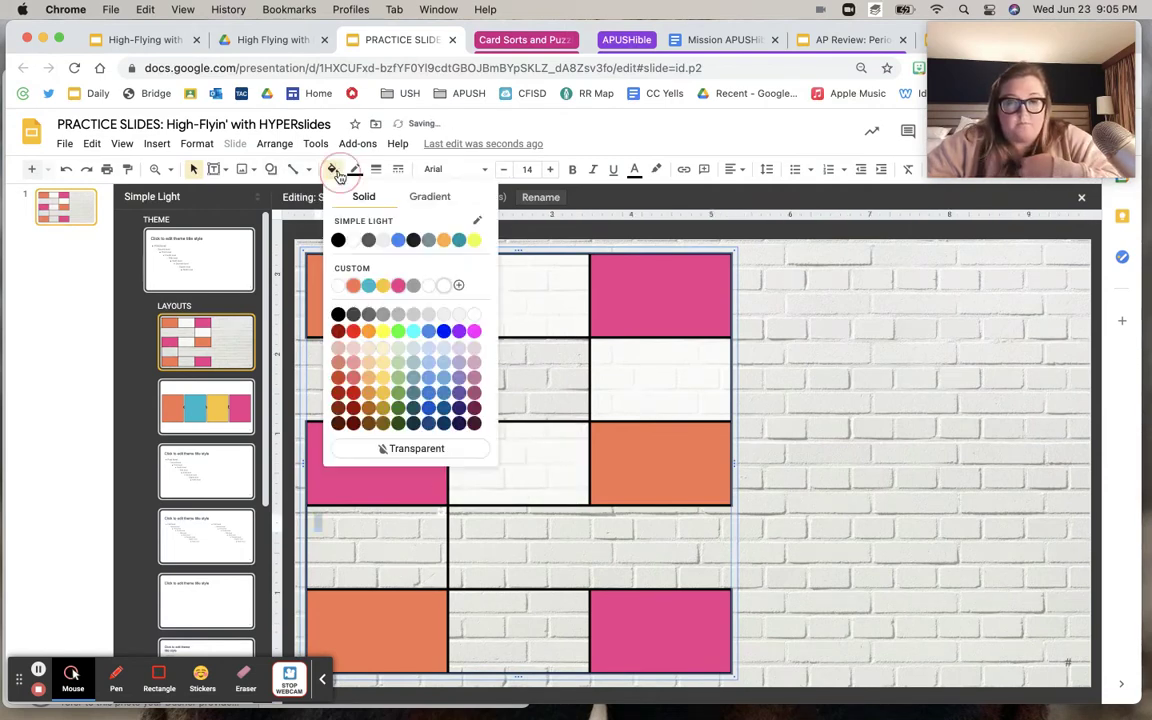
click(443, 286)
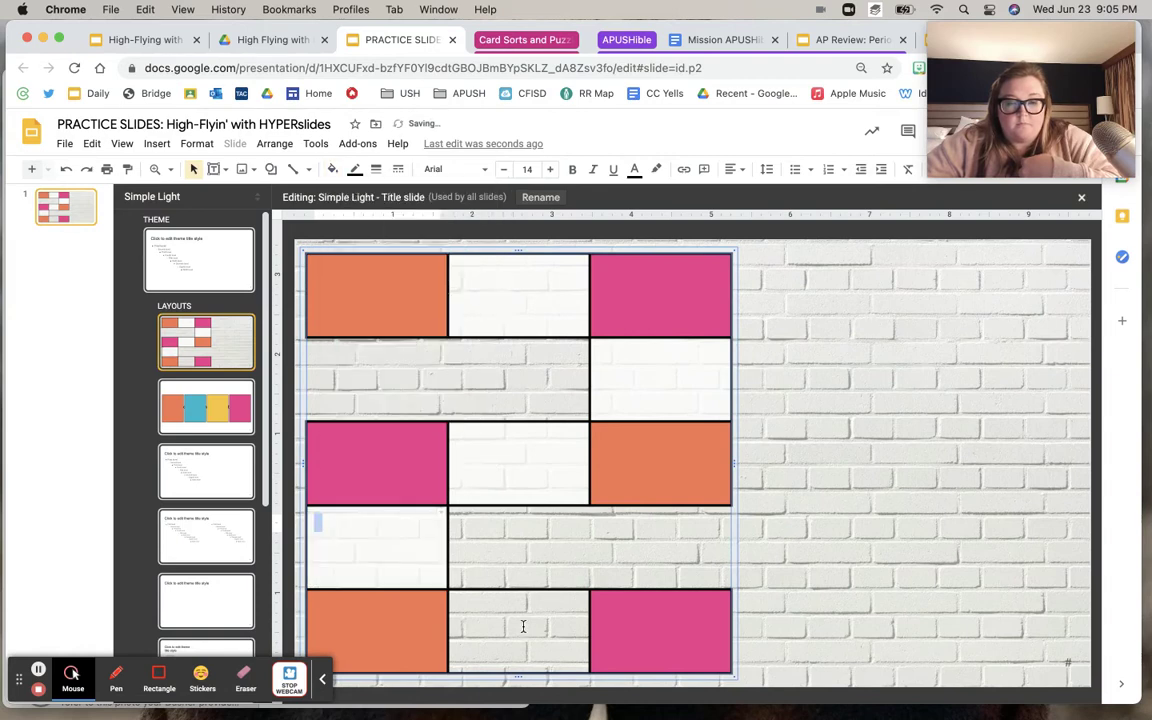
click(522, 626)
click(334, 170)
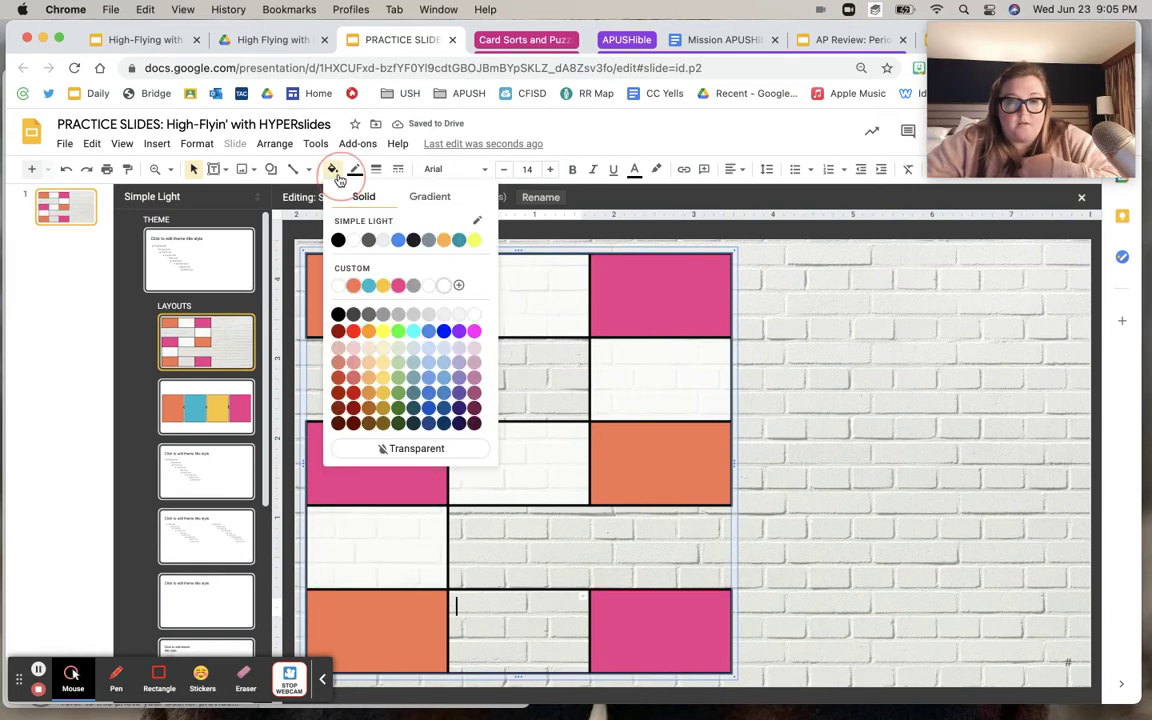
click(445, 285)
Nudge the whole grid group slightly to the right.
click(813, 558)
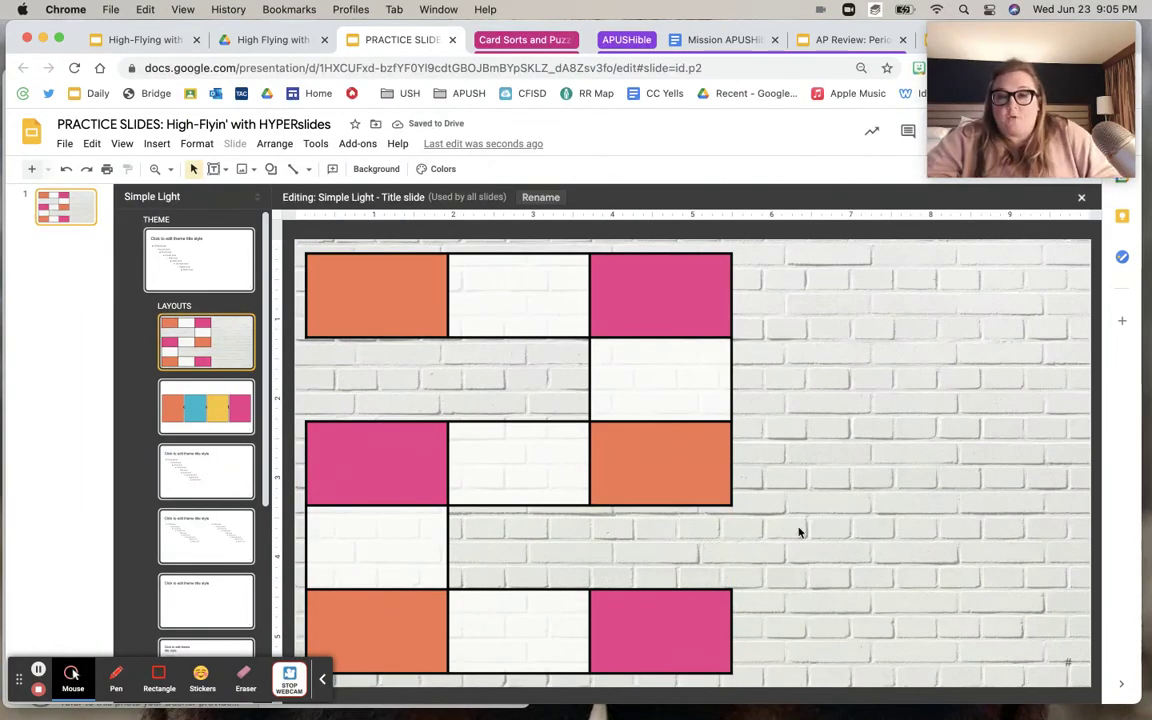
click(431, 318)
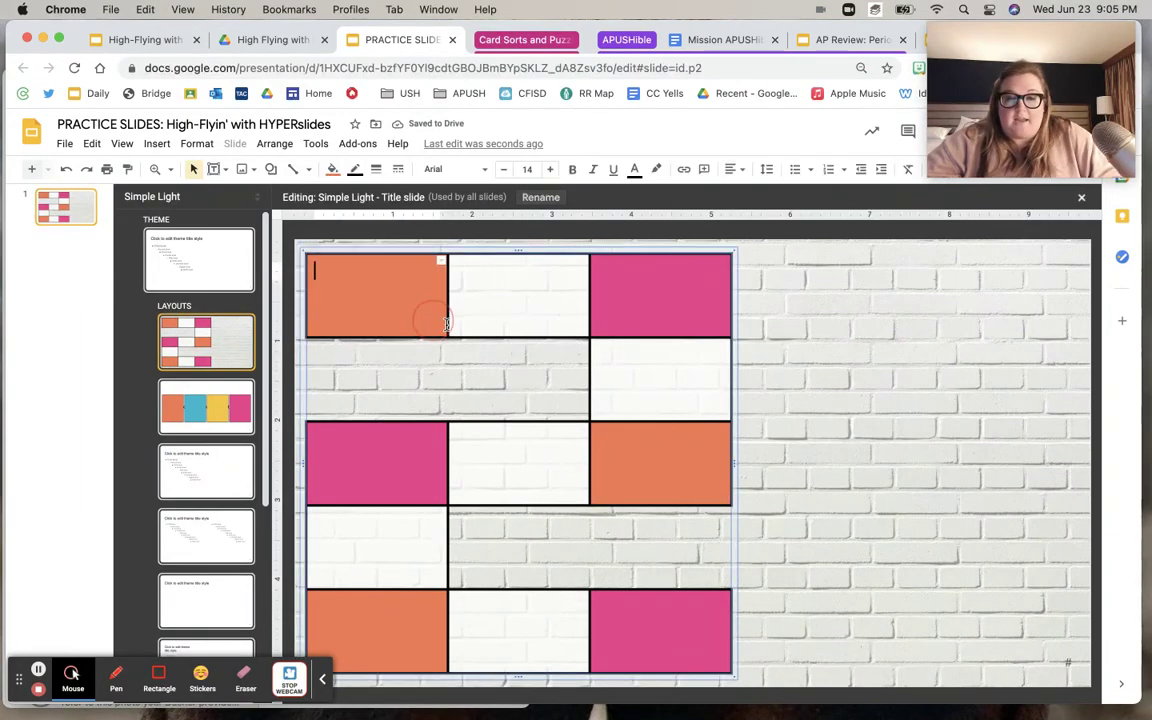
click(451, 250)
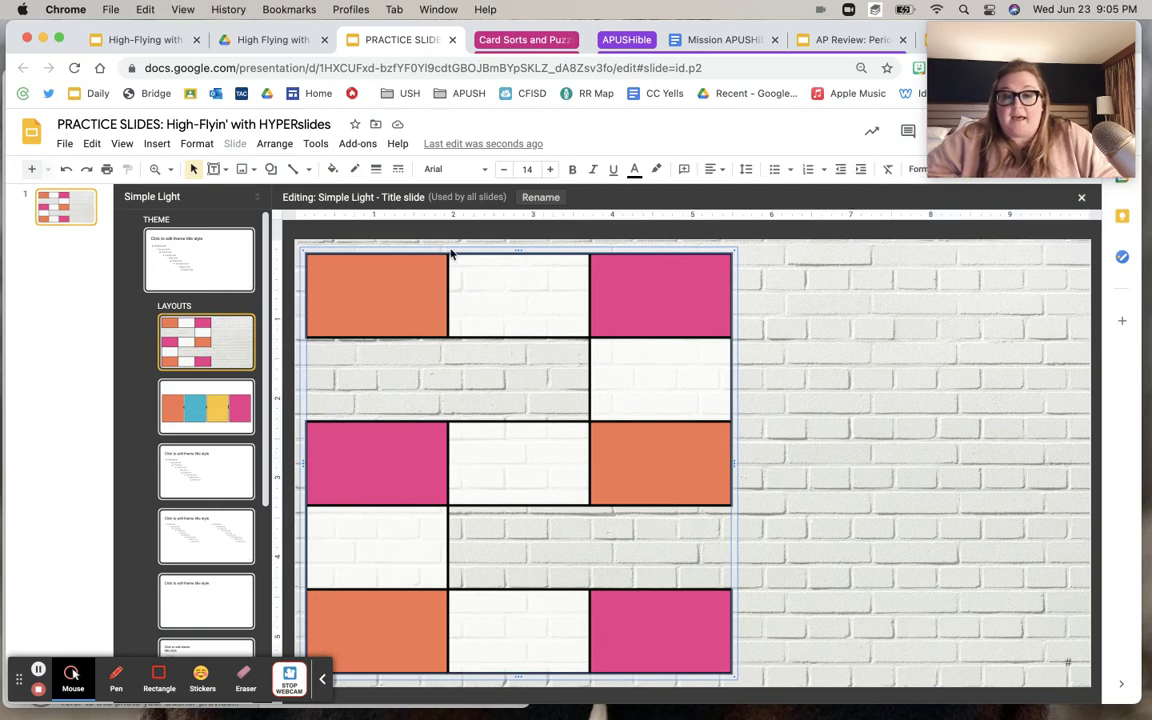
key(Right)
key(Right)
key(Right)
key(Right)
key(Right)
key(Right)
key(Right)
key(Right)
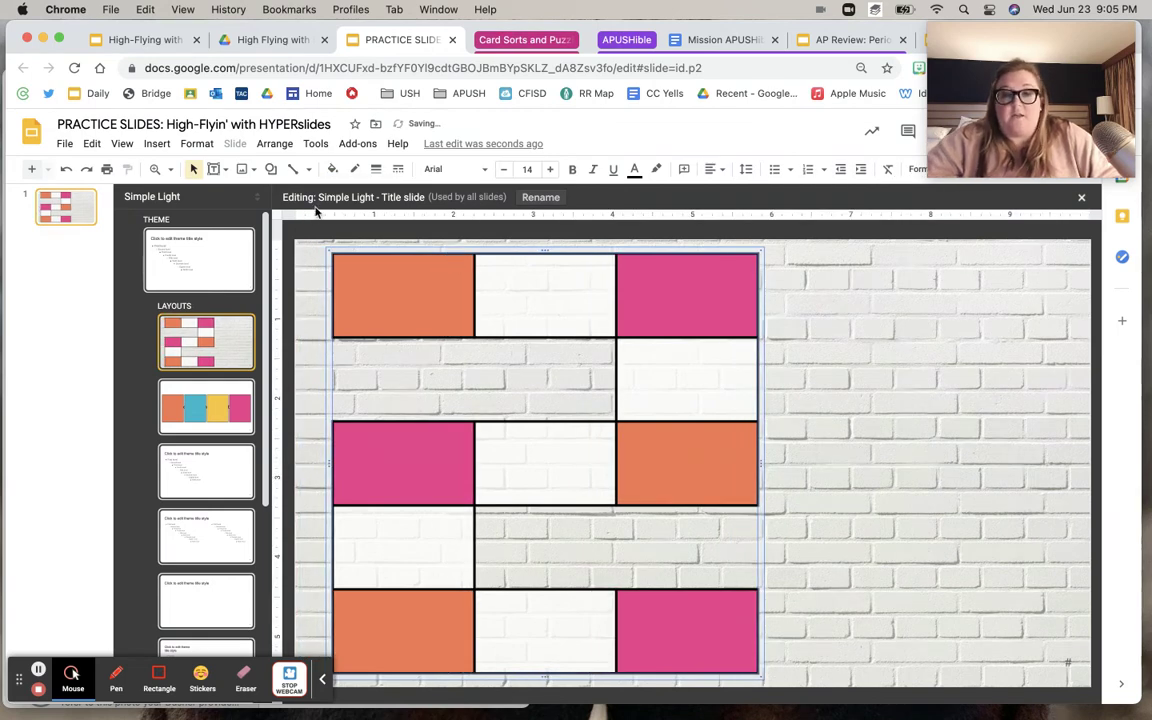
click(302, 206)
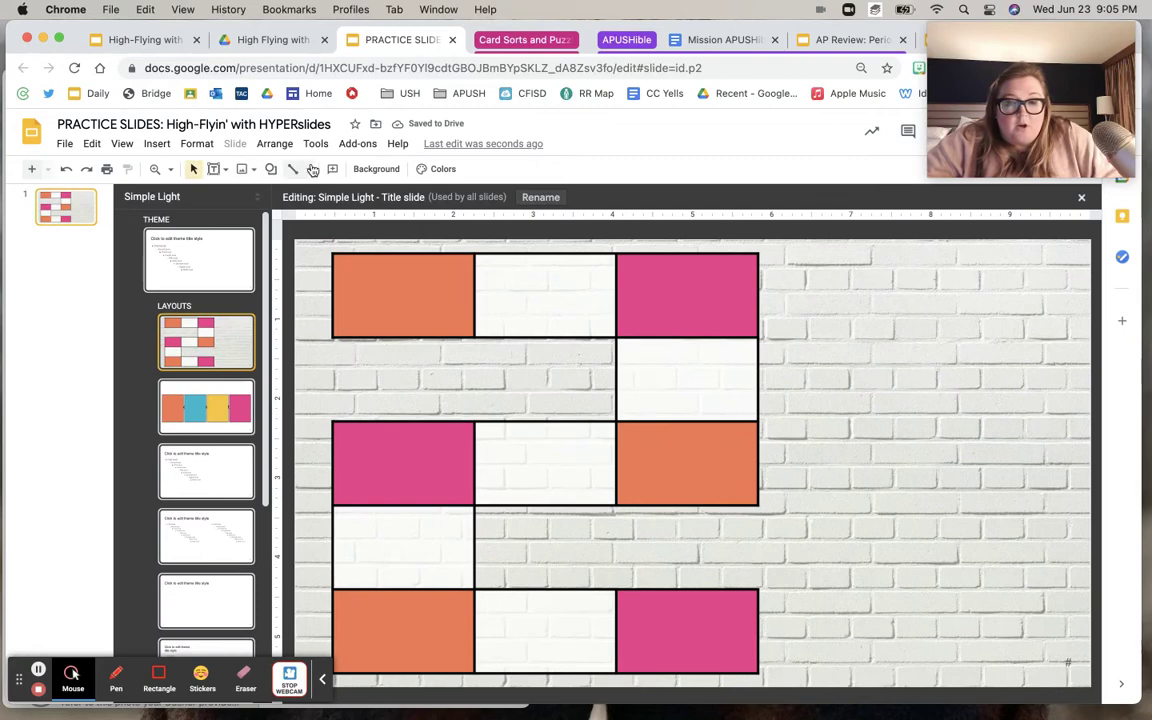
Draw a new rectangle and place it on the bottom-right pink cell.
click(270, 169)
mouse_move(341, 198)
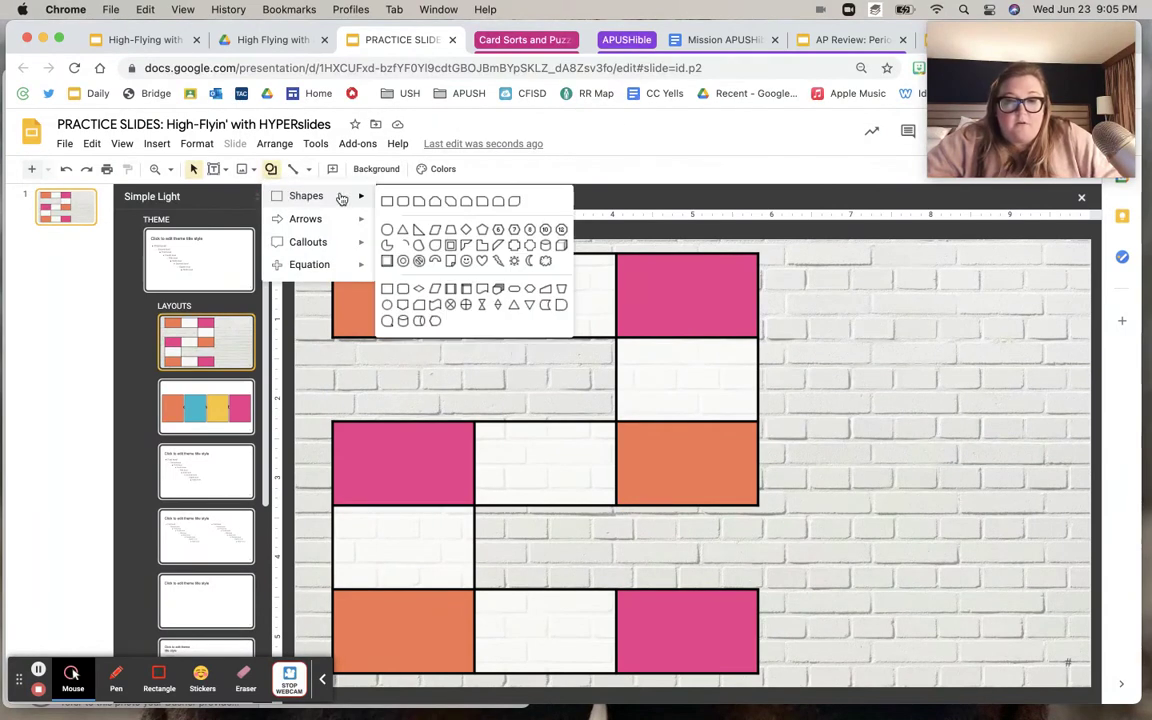
click(386, 203)
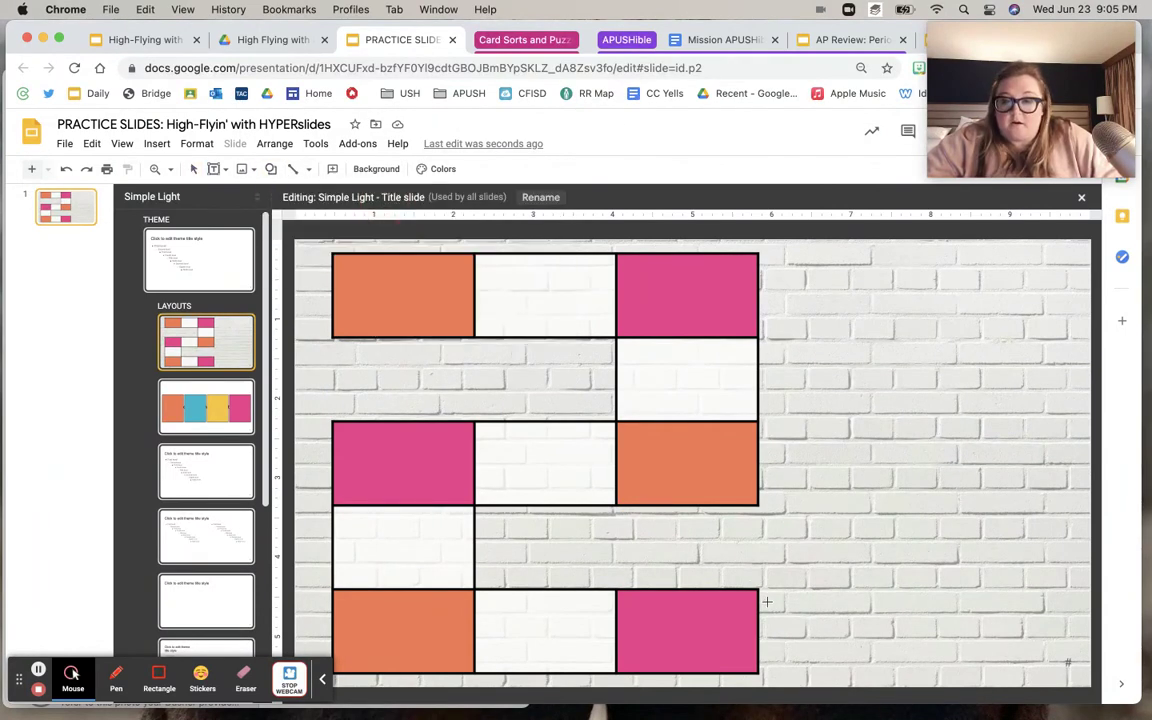
drag(762, 596, 922, 674)
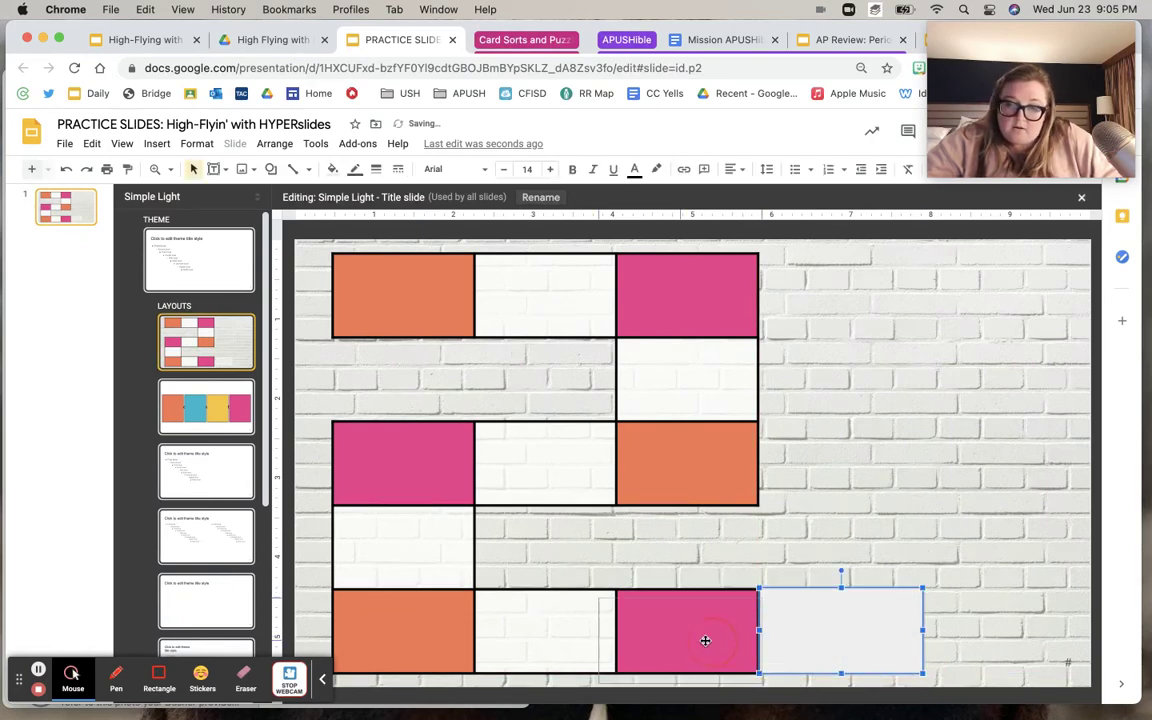
drag(720, 640, 735, 630)
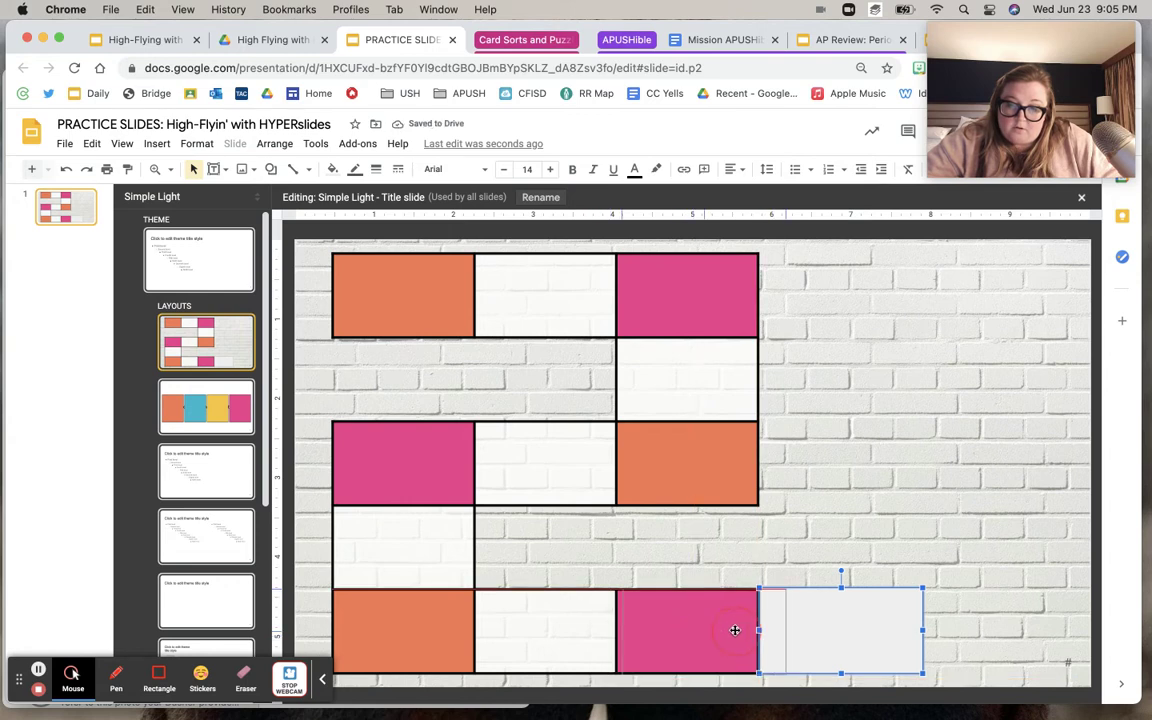
drag(731, 630, 732, 627)
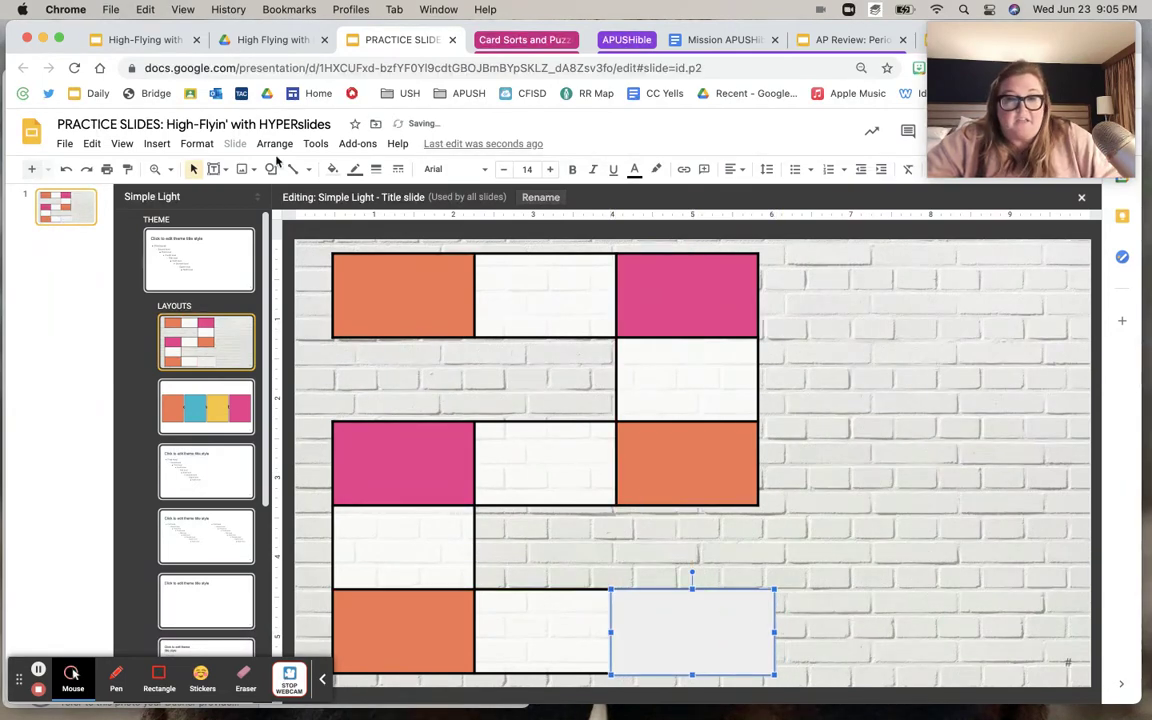
Fill the rectangle light pink and resize its edges to fit the cell.
click(331, 168)
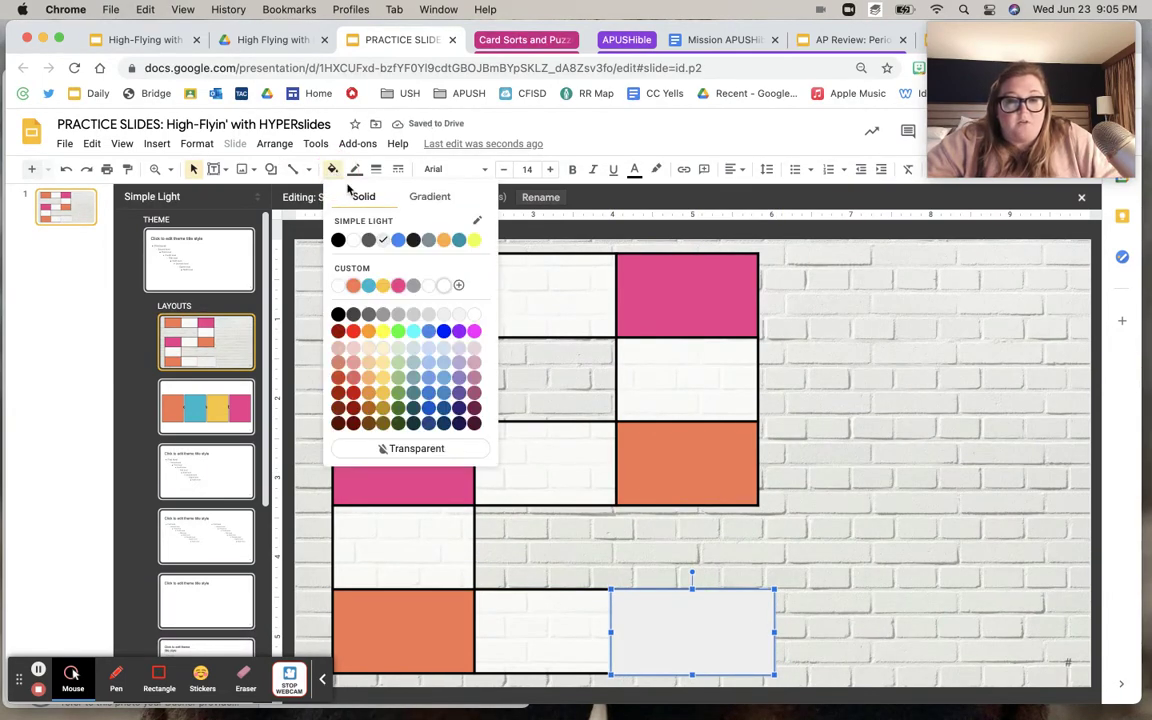
click(430, 287)
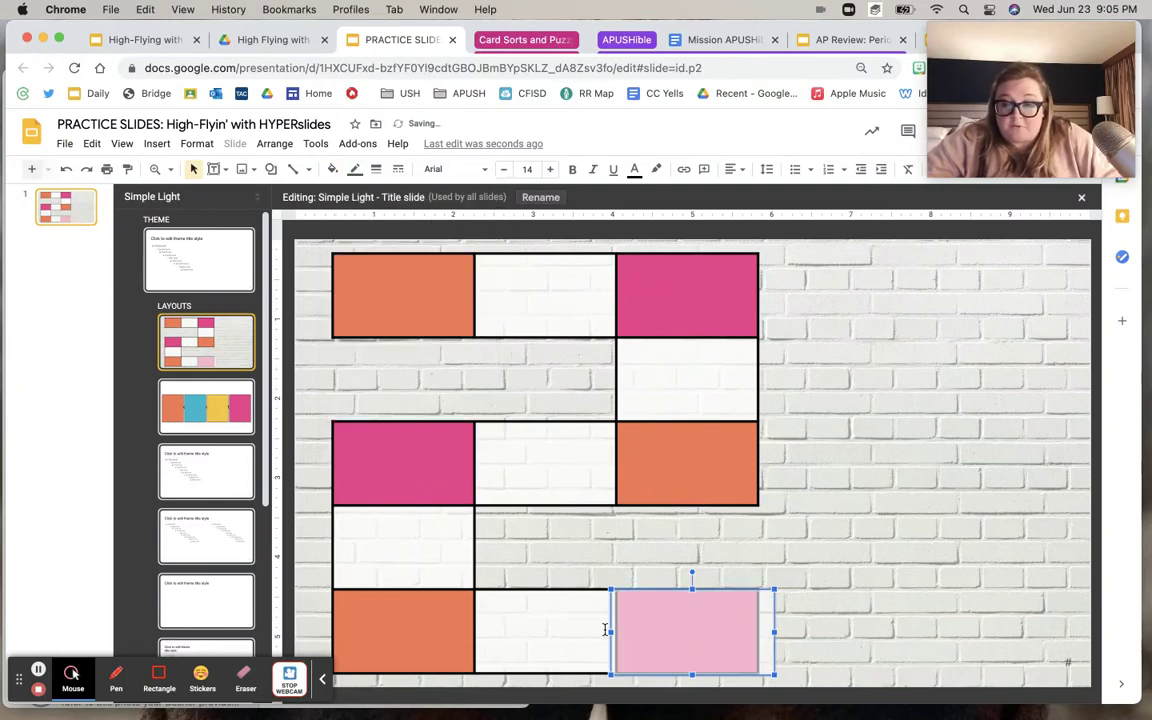
drag(611, 632, 615, 633)
drag(776, 632, 758, 631)
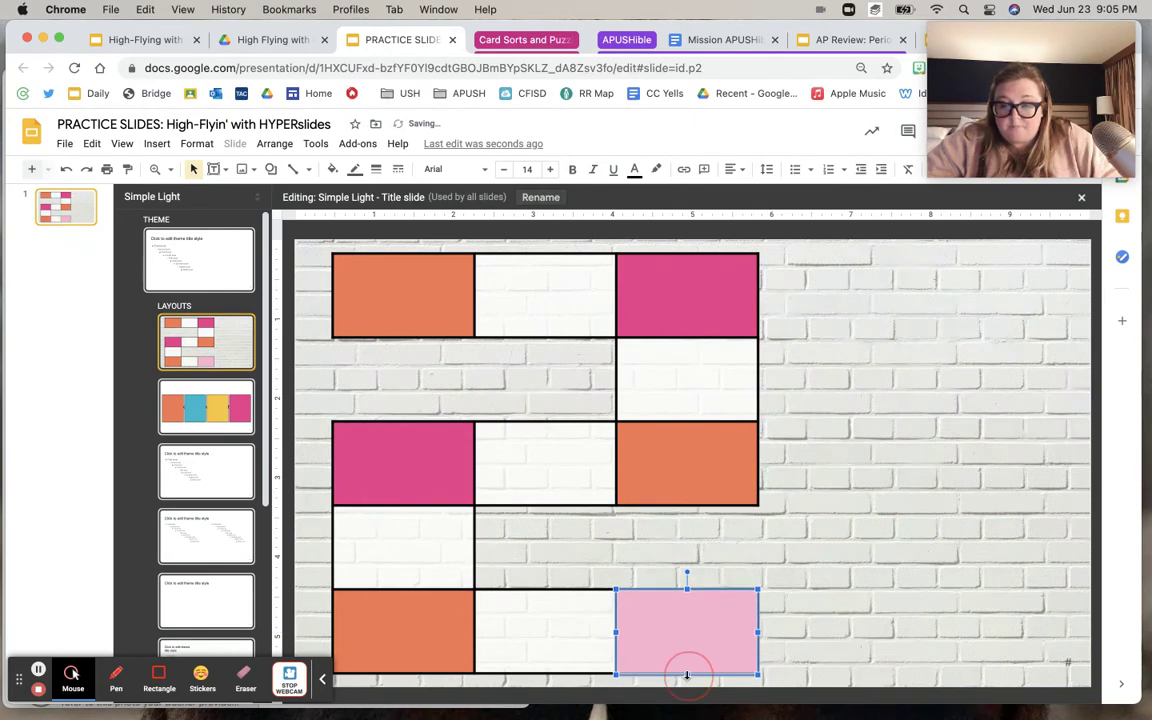
drag(687, 676, 688, 672)
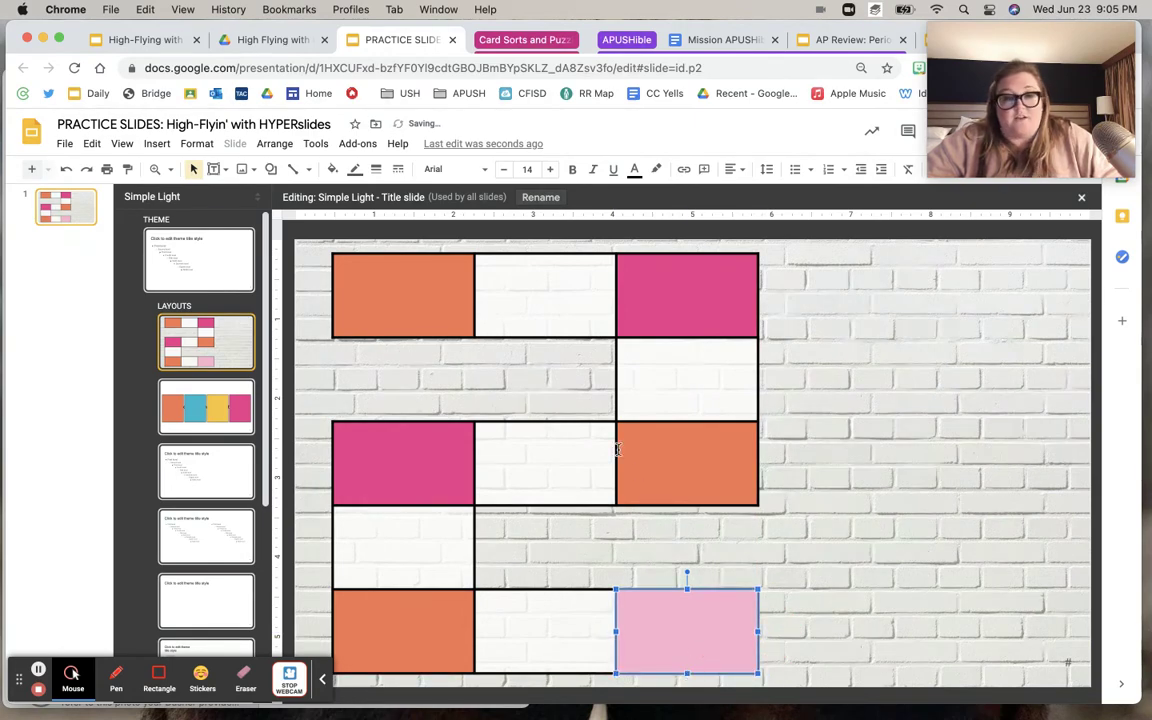
click(332, 169)
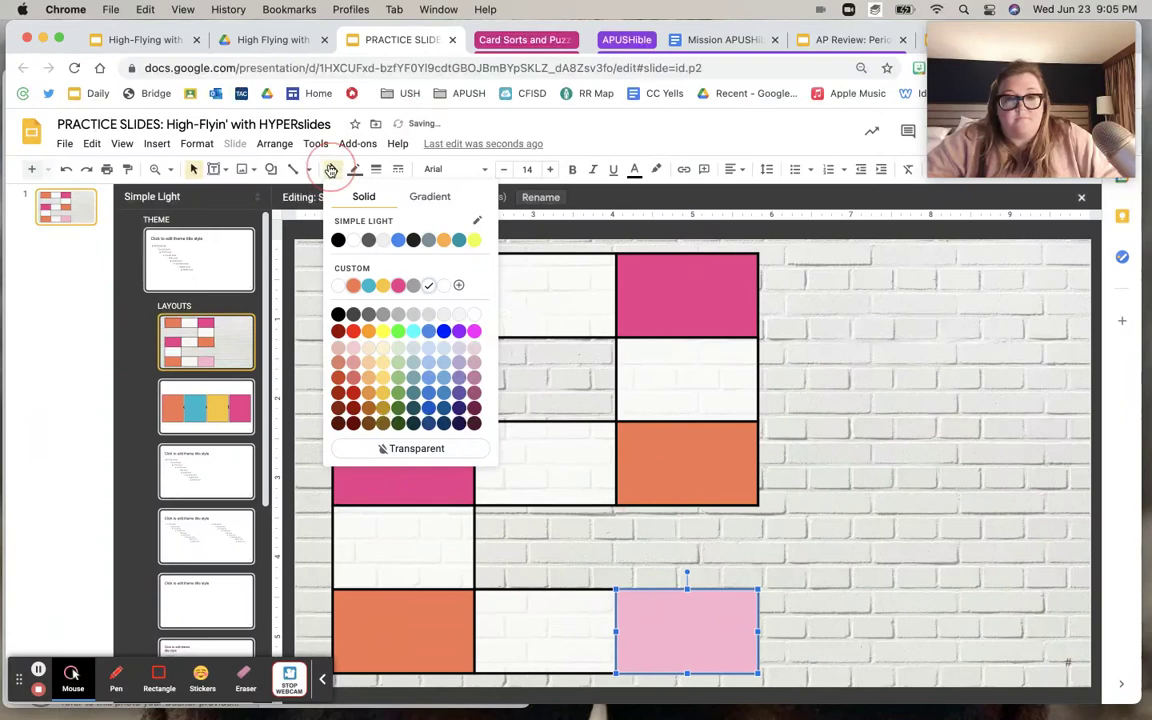
Make the rectangle lighter pink with a 3px border and line it up beside the pink cell.
click(442, 285)
click(355, 170)
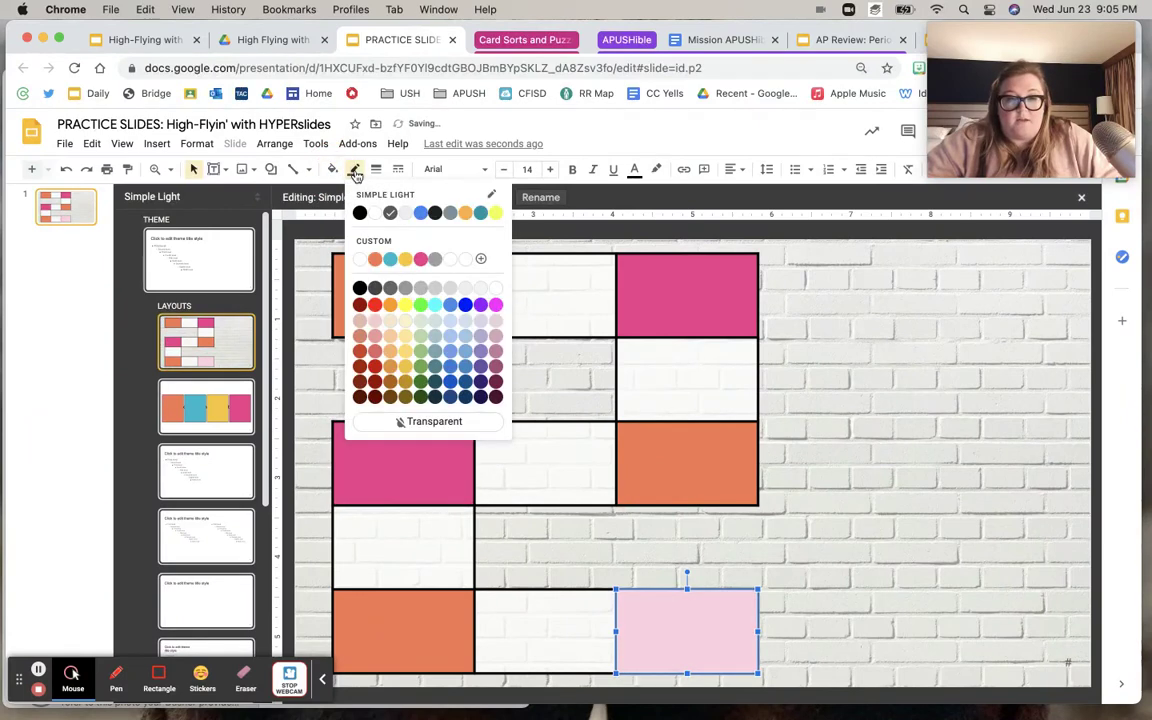
click(376, 170)
click(393, 242)
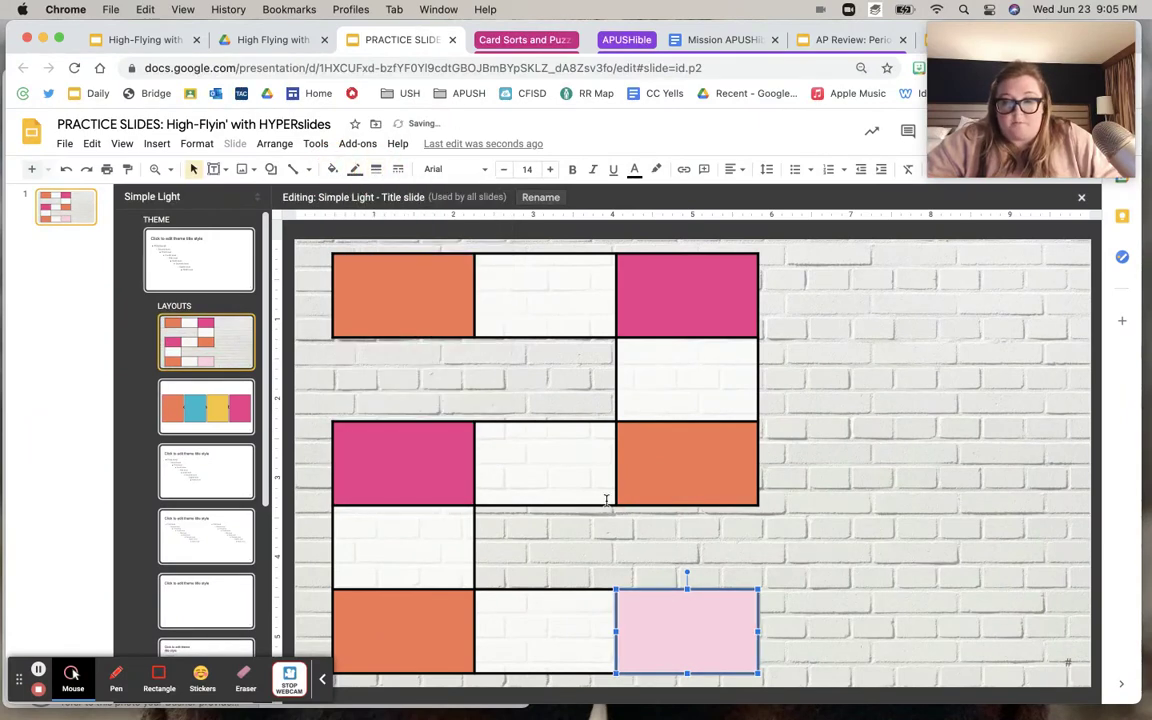
key(Right)
key(Right)
key(Right)
key(Right)
key(Right)
key(Right)
key(Right)
key(Right)
key(Right)
key(Right)
key(Right)
key(Right)
key(Right)
key(Right)
key(Right)
key(Right)
key(Right)
key(Right)
key(Right)
key(Right)
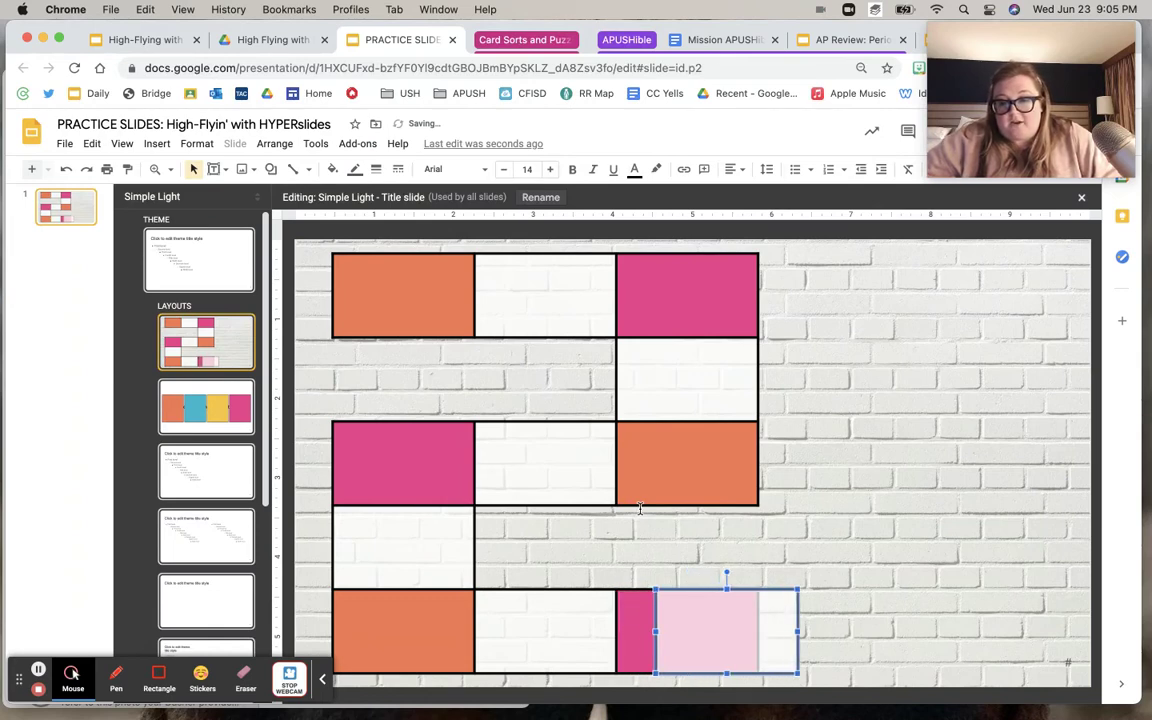
key(Right)
key(Right)
key(Right)
key(Right)
key(Right)
key(Right)
key(Right)
key(Right)
key(Right)
key(Right)
key(Right)
key(Right)
key(Right)
key(Right)
key(Right)
key(Right)
key(Right)
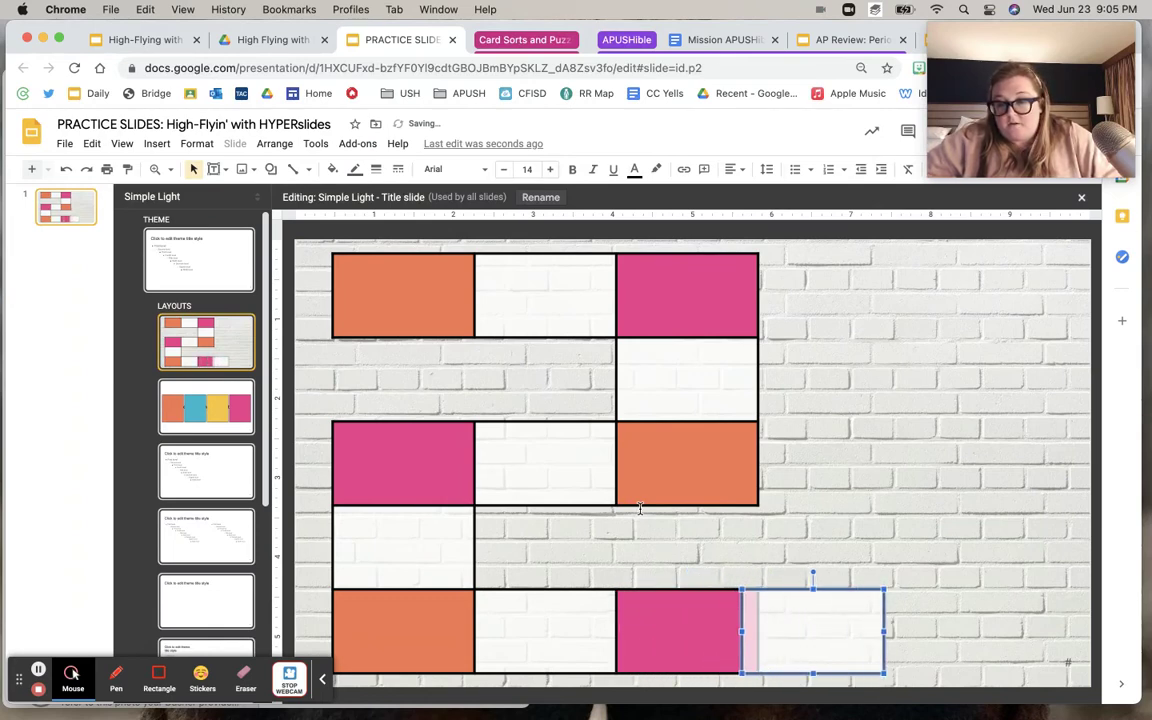
key(Left)
key(Left)
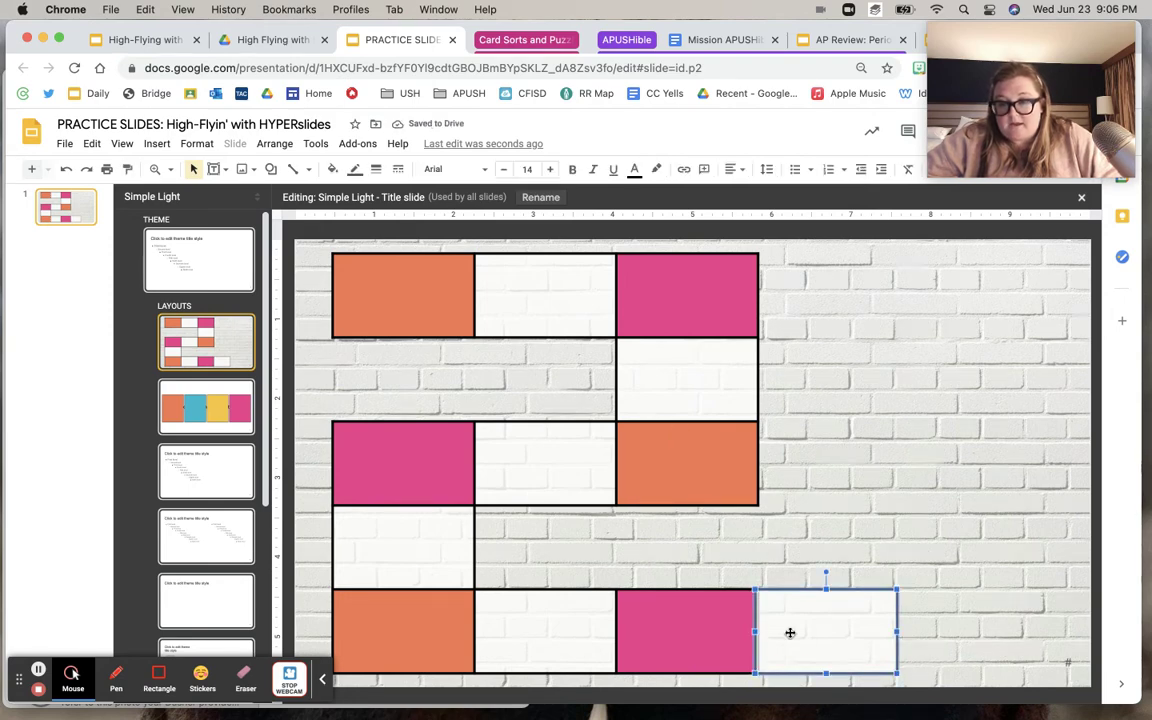
drag(790, 637, 795, 636)
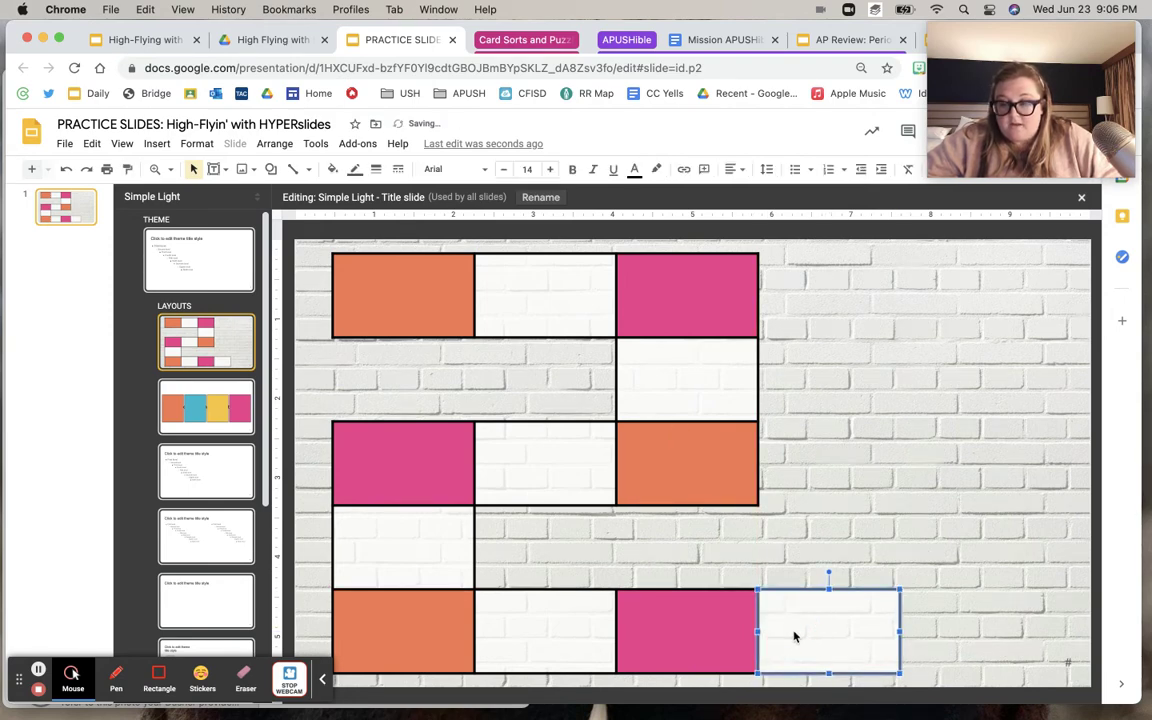
Duplicate the rectangle further right along the bottom row and fill it yellow.
key(ctrl+d)
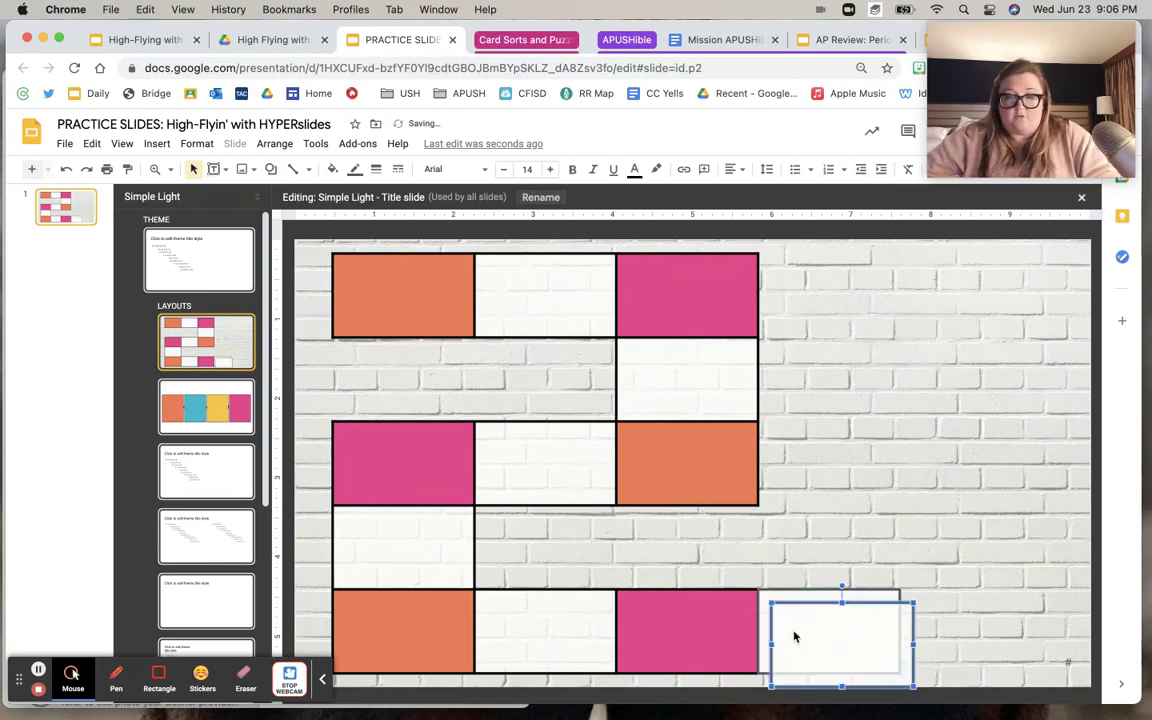
drag(839, 641, 970, 628)
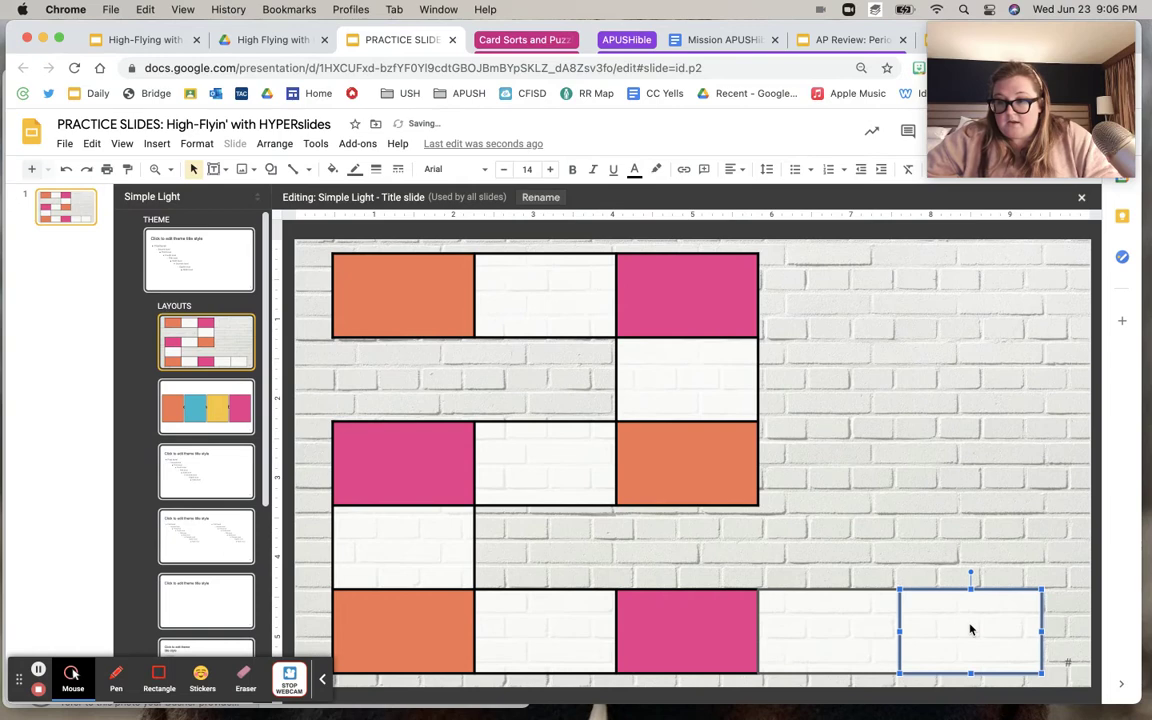
click(333, 169)
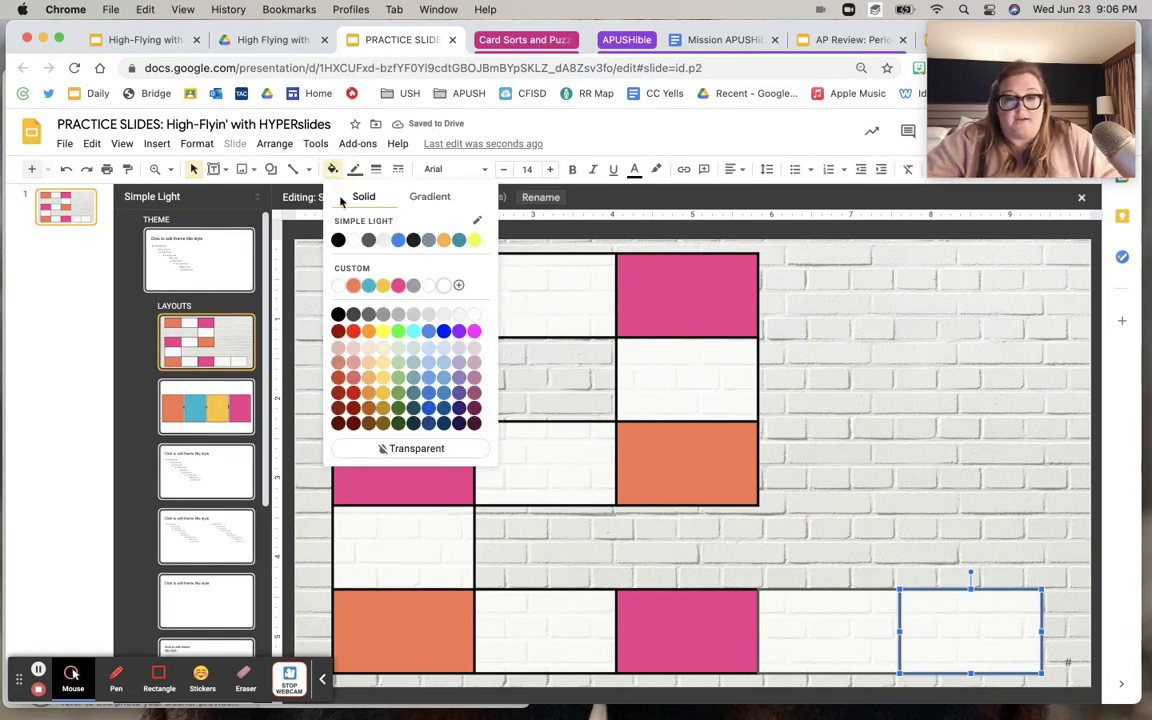
click(384, 286)
click(866, 463)
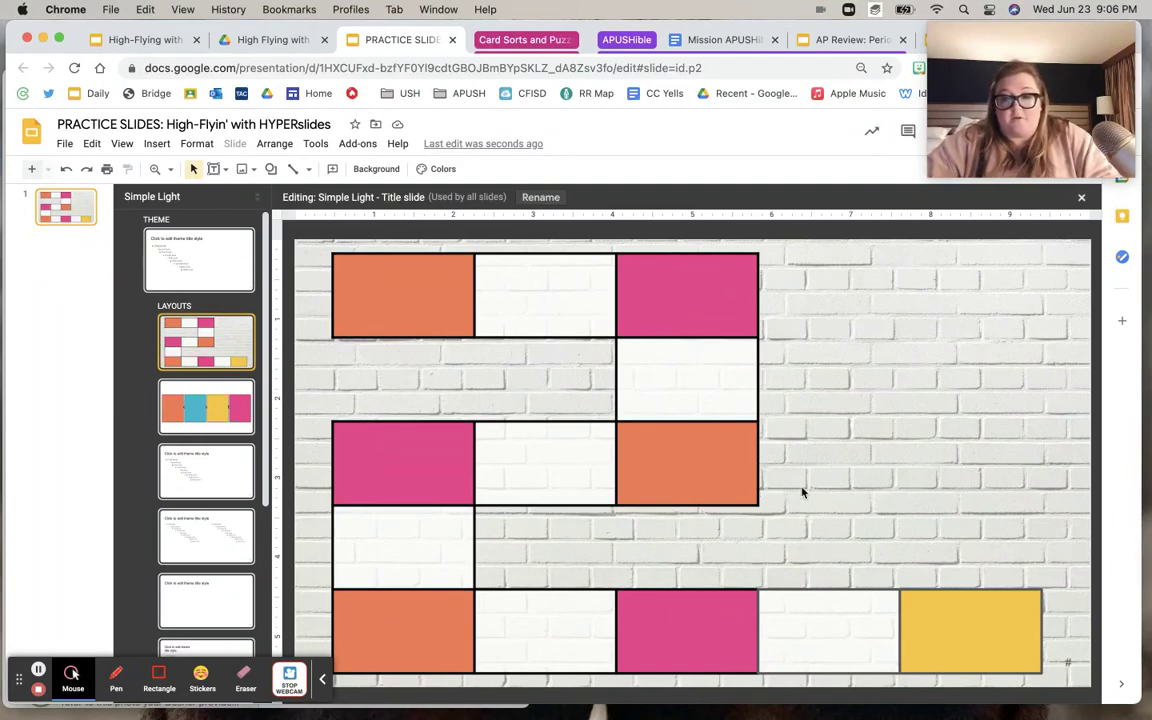
Draw a rounded rectangle to the right of the path and fill it blue.
click(272, 172)
mouse_move(311, 203)
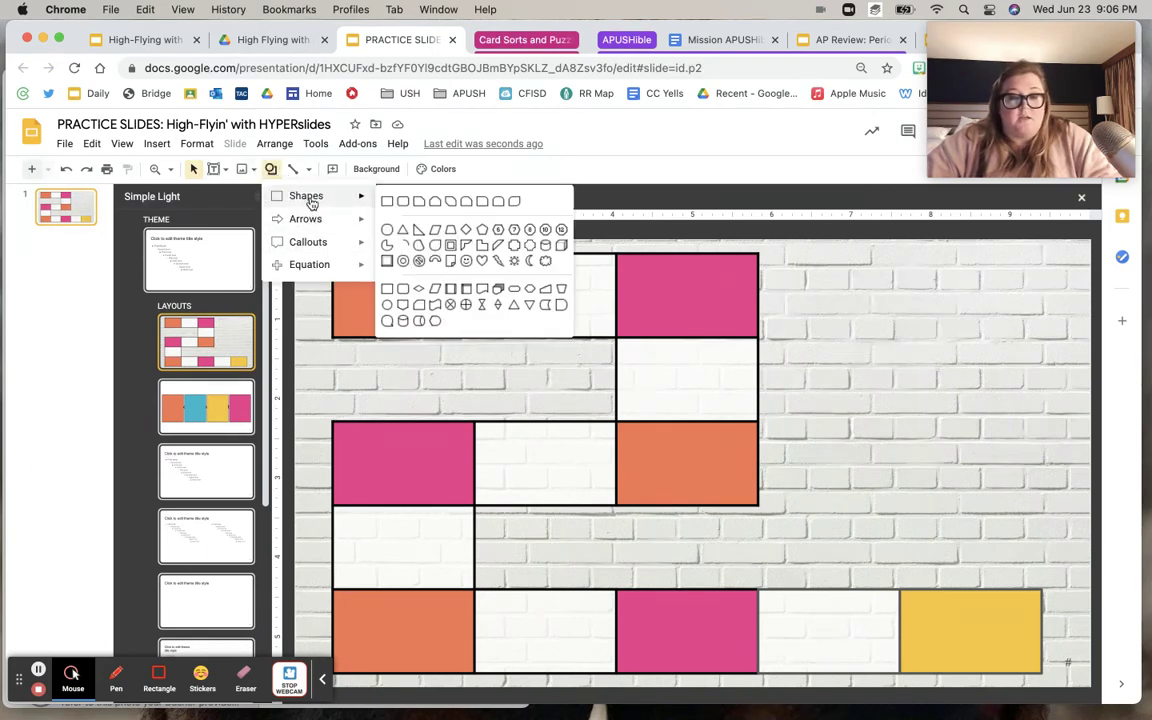
click(403, 202)
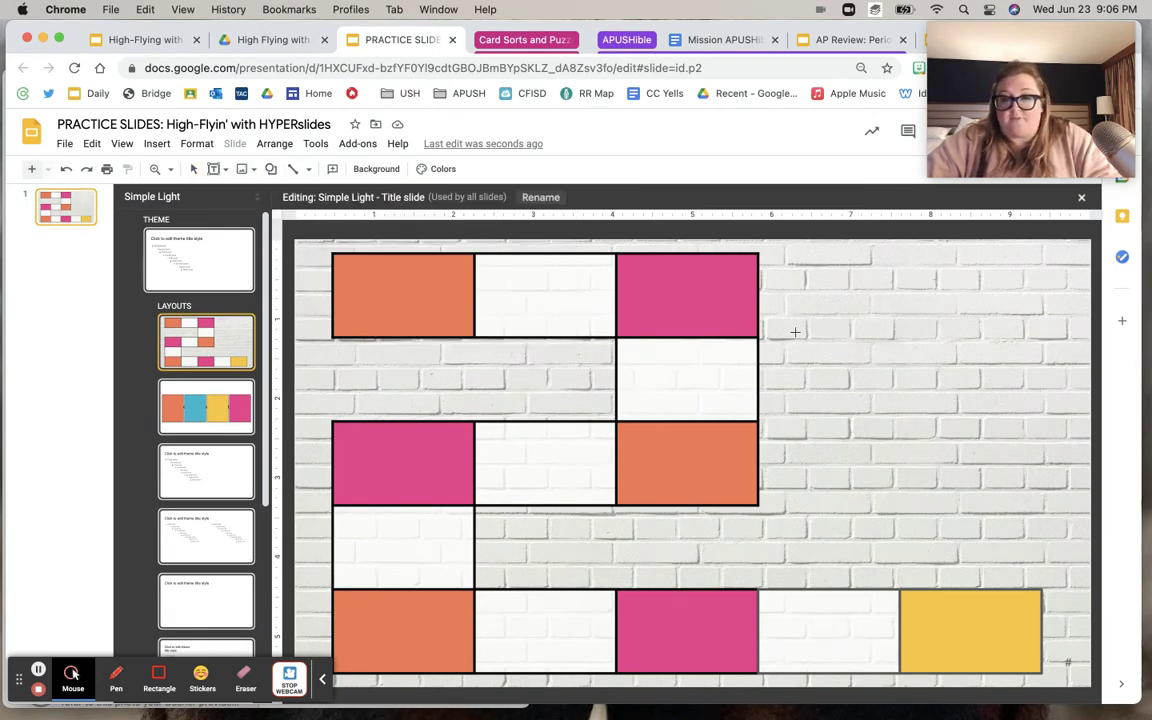
drag(795, 332, 1062, 520)
click(333, 169)
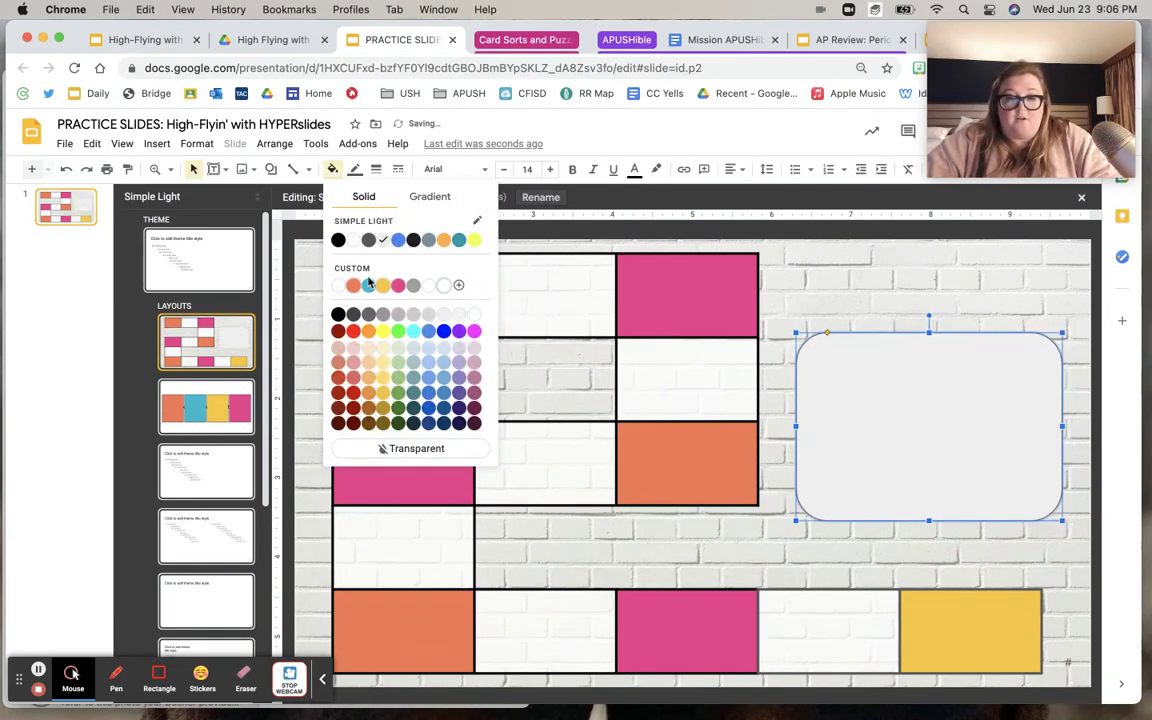
click(333, 241)
drag(999, 91, 101, 85)
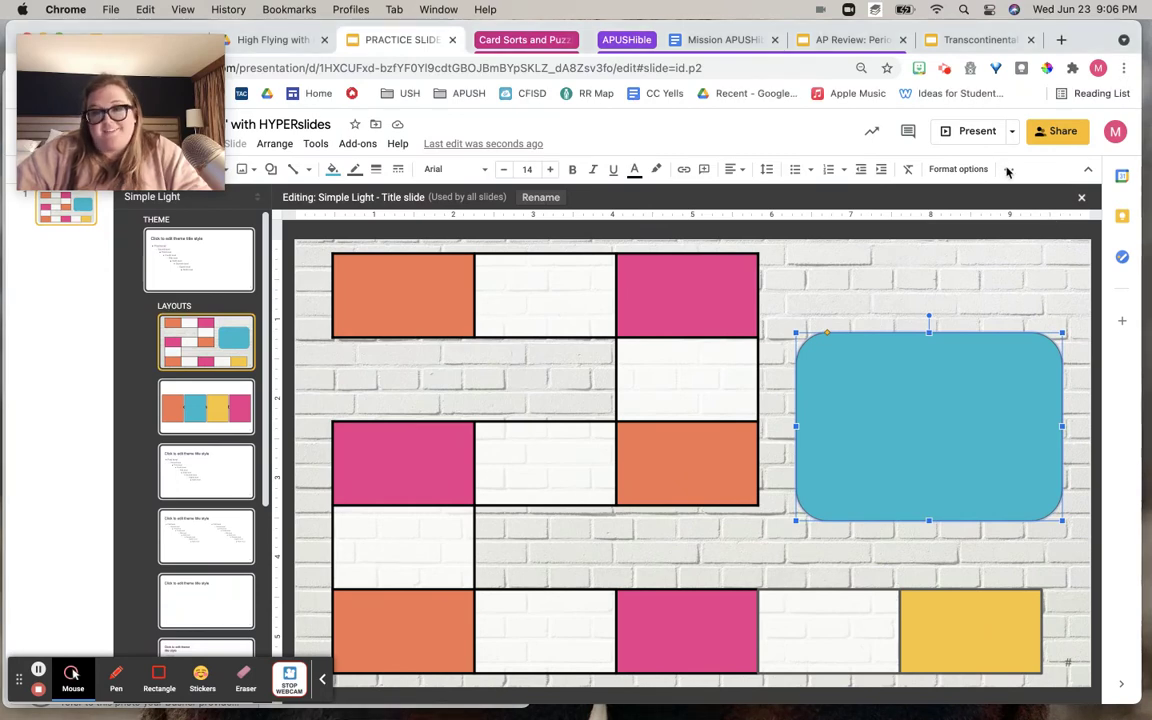
Add drop shadows to the blue rounded box and the yellow finish cell.
click(958, 169)
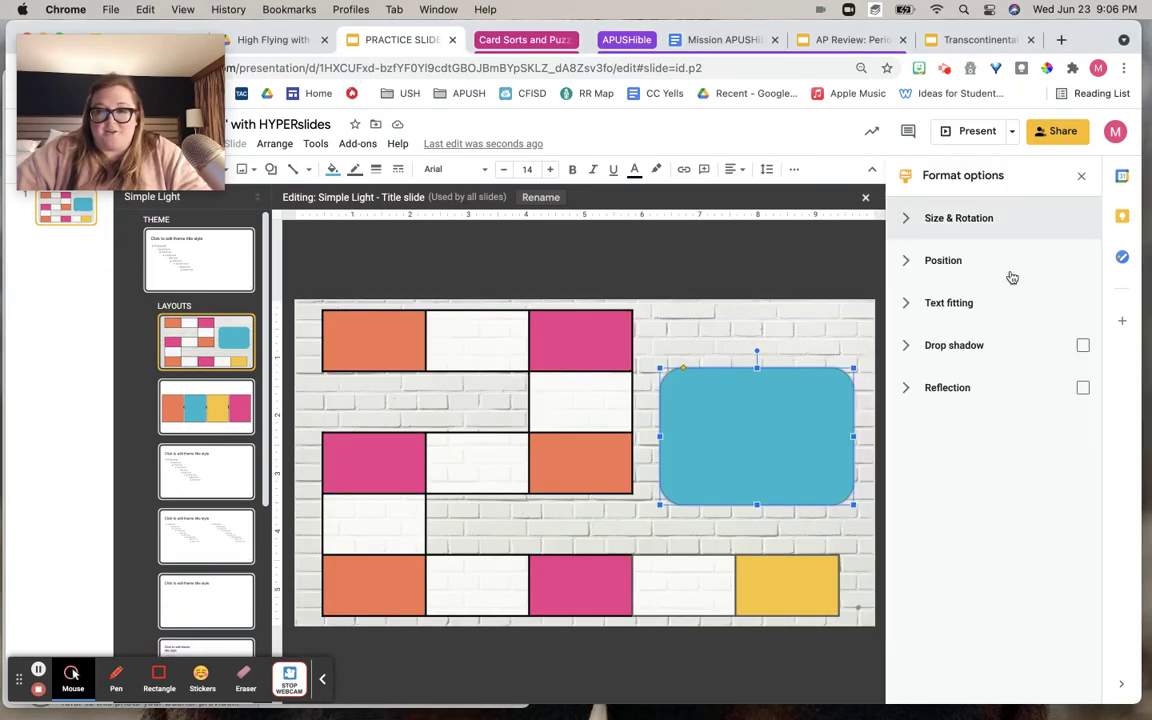
click(1083, 346)
click(800, 594)
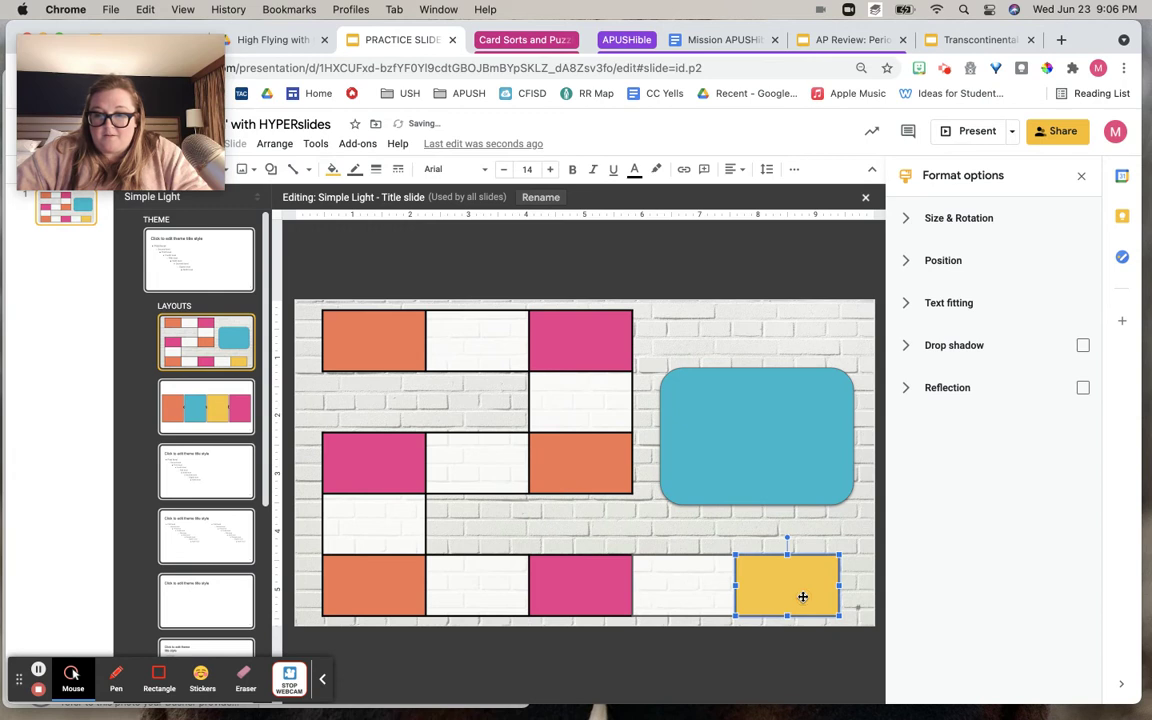
click(1083, 347)
click(697, 576)
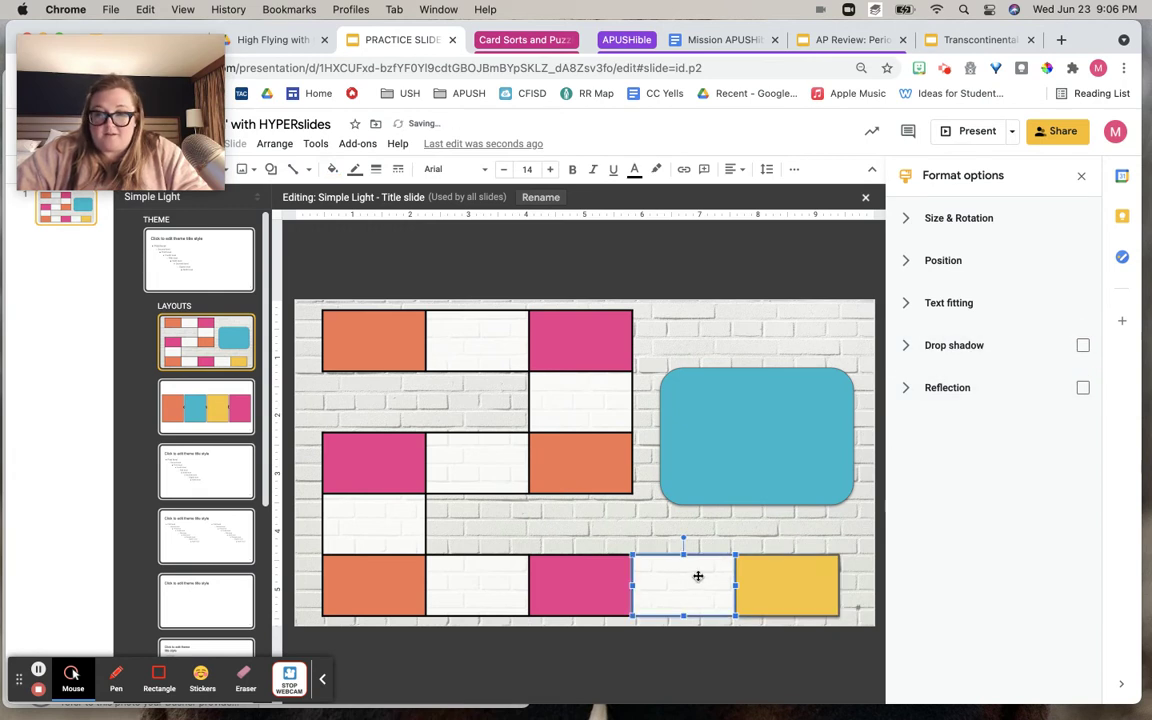
click(1083, 346)
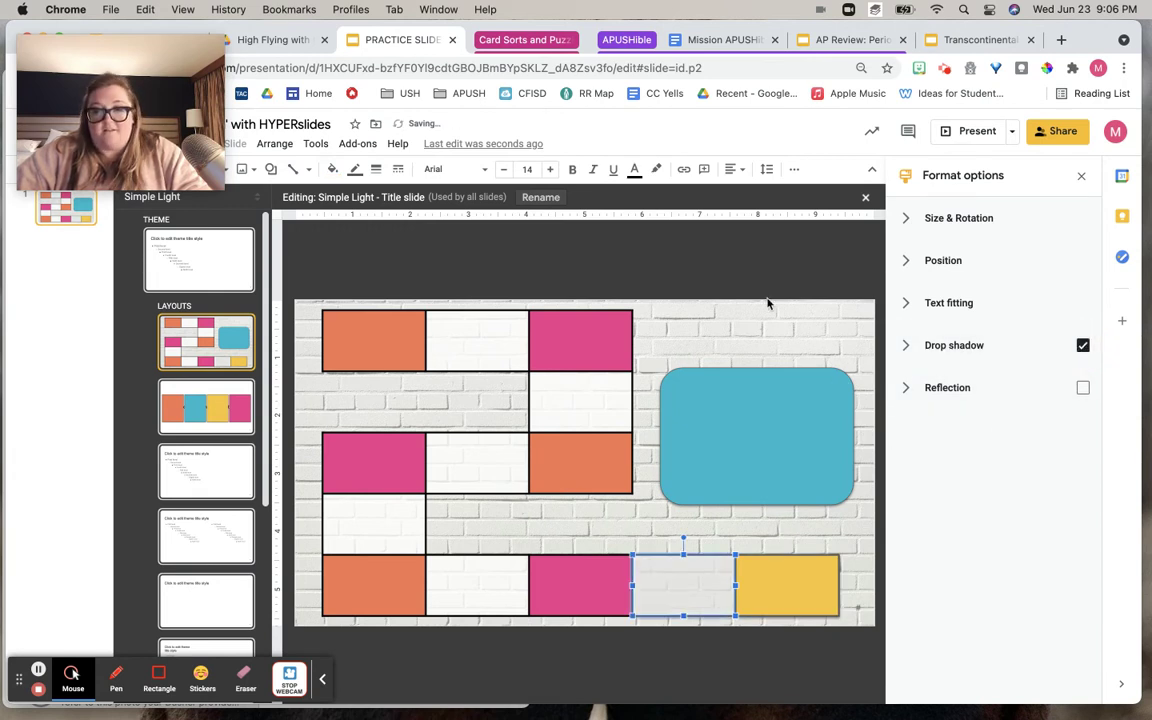
click(1083, 345)
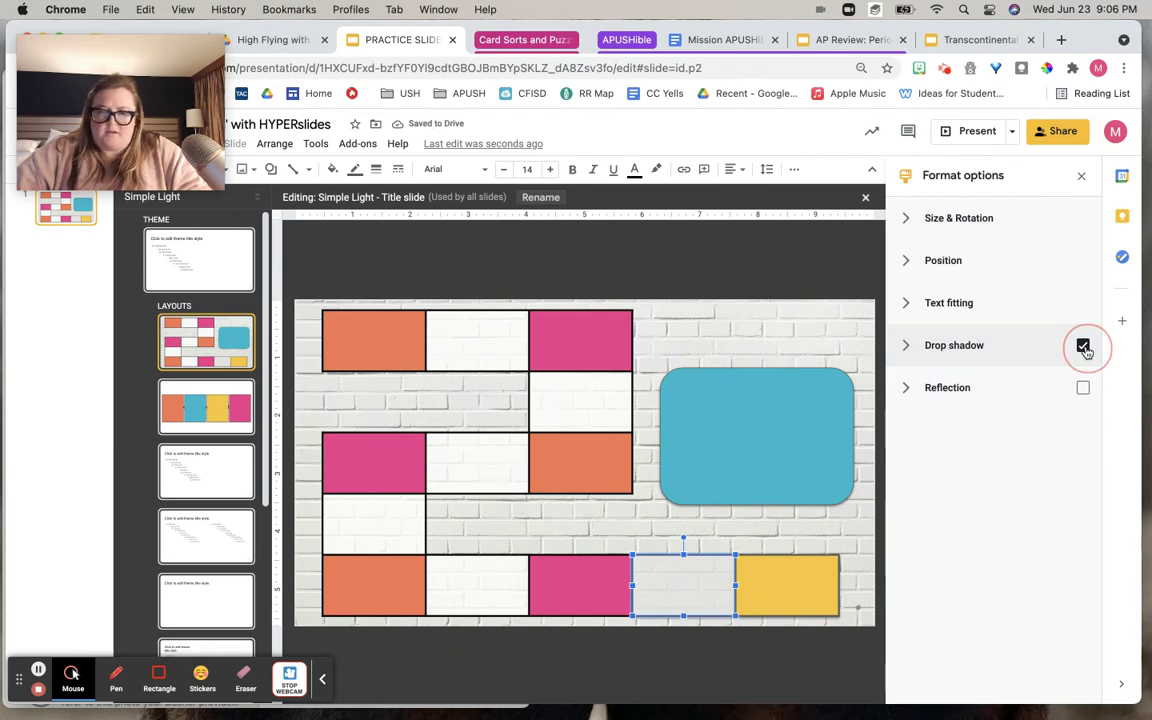
click(773, 258)
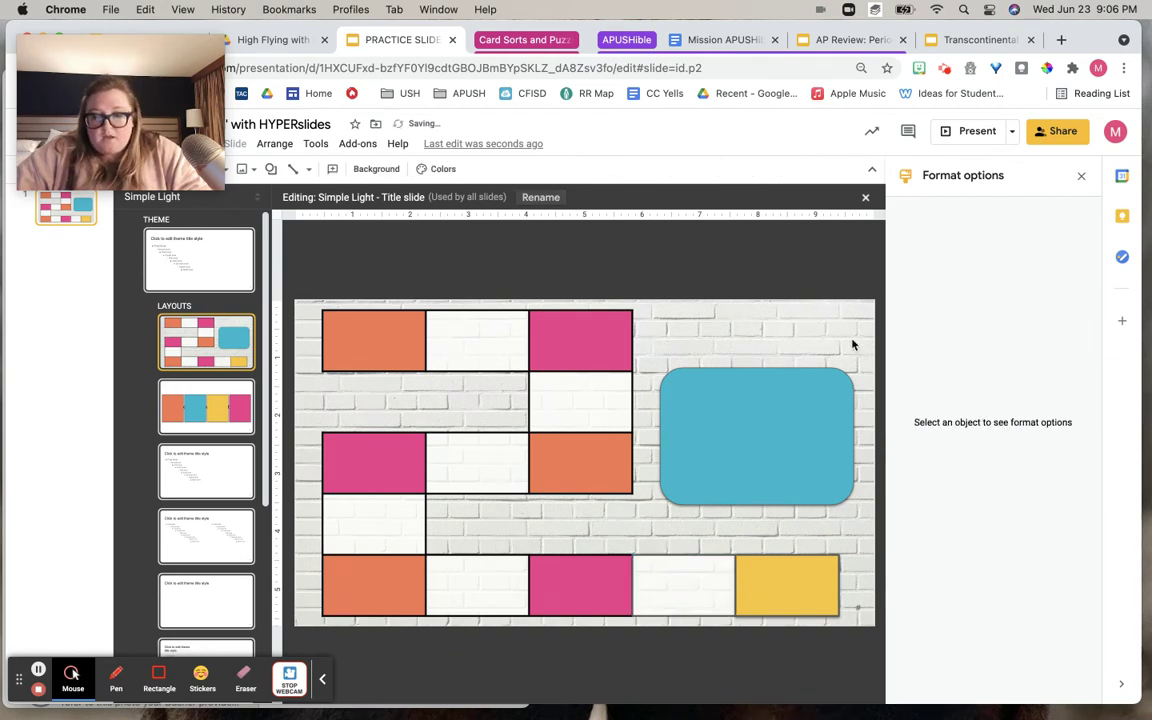
Give the blue box a black 3px border.
click(723, 436)
click(1083, 180)
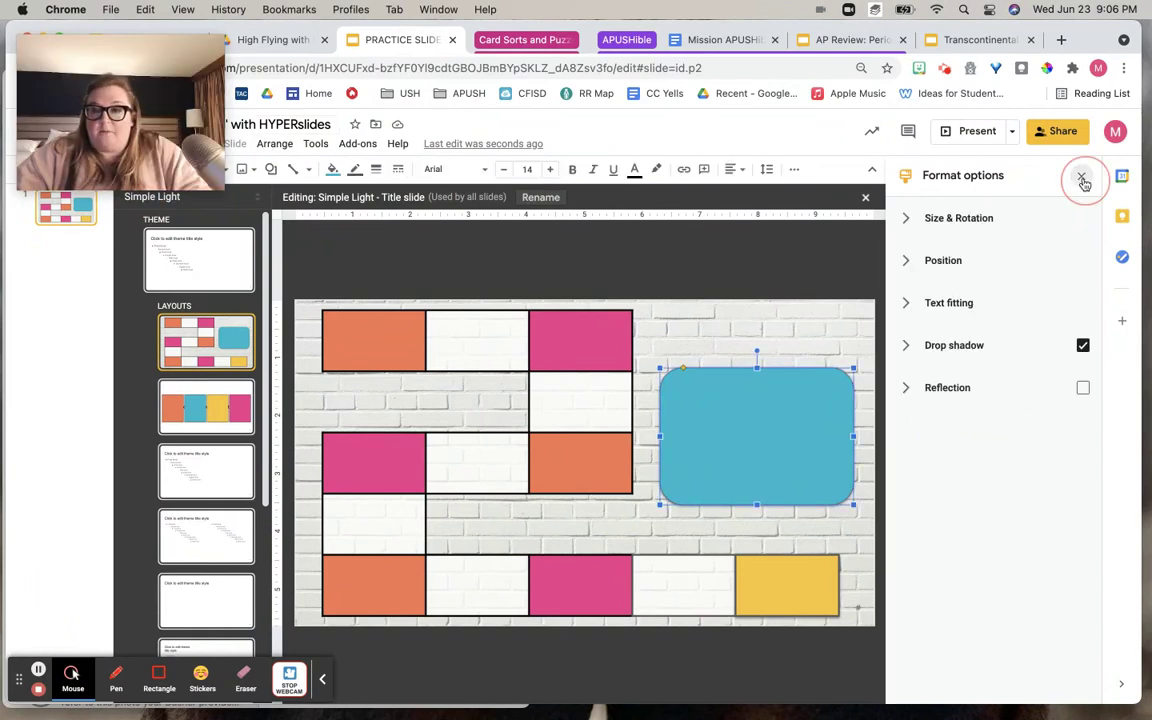
mouse_move(115, 55)
mouse_down()
mouse_move(237, 57)
mouse_move(935, 136)
mouse_move(978, 100)
mouse_move(973, 88)
mouse_up()
click(353, 171)
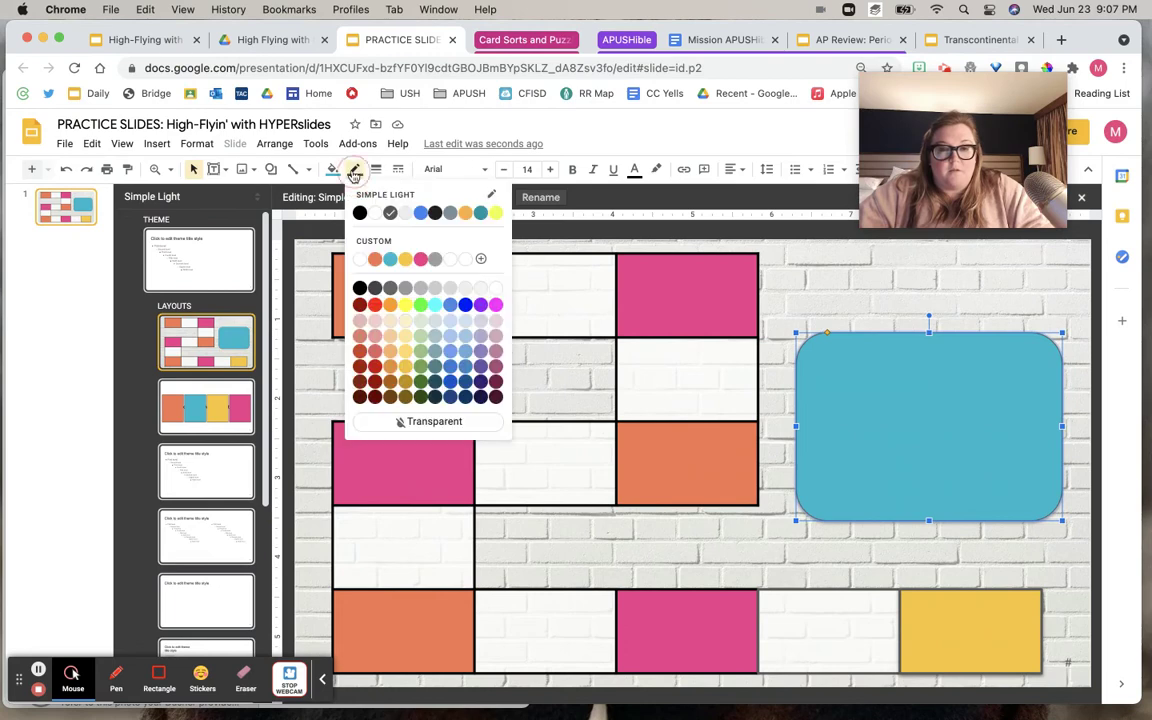
click(359, 214)
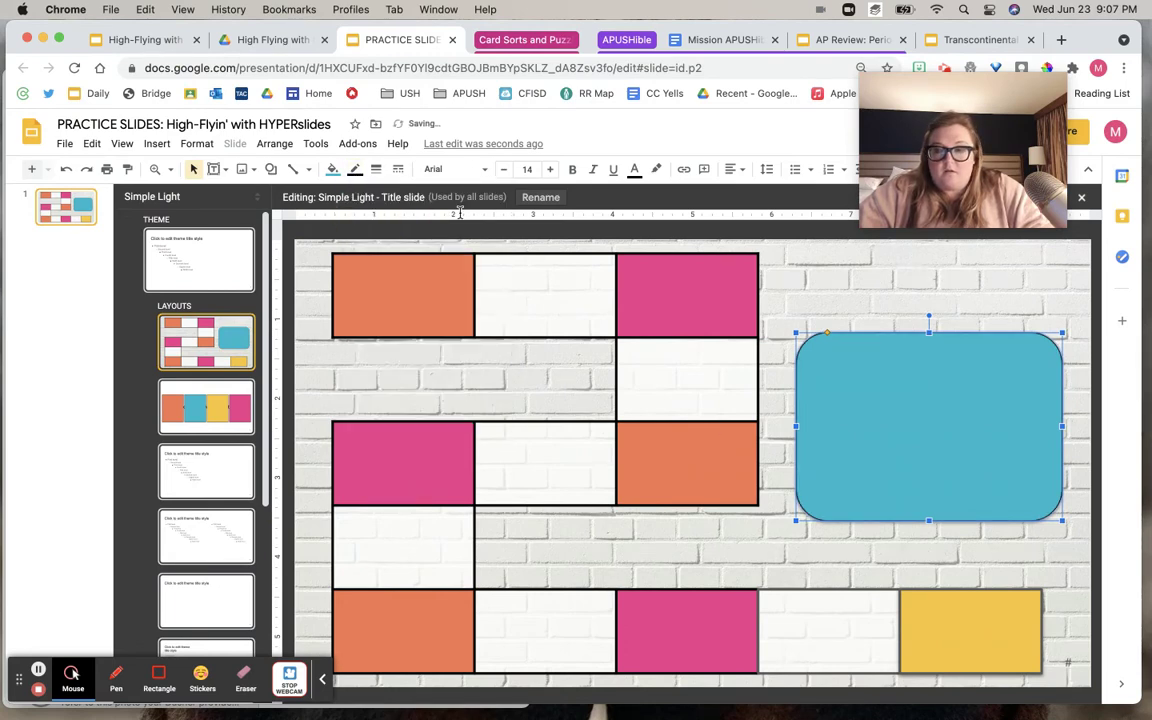
click(376, 169)
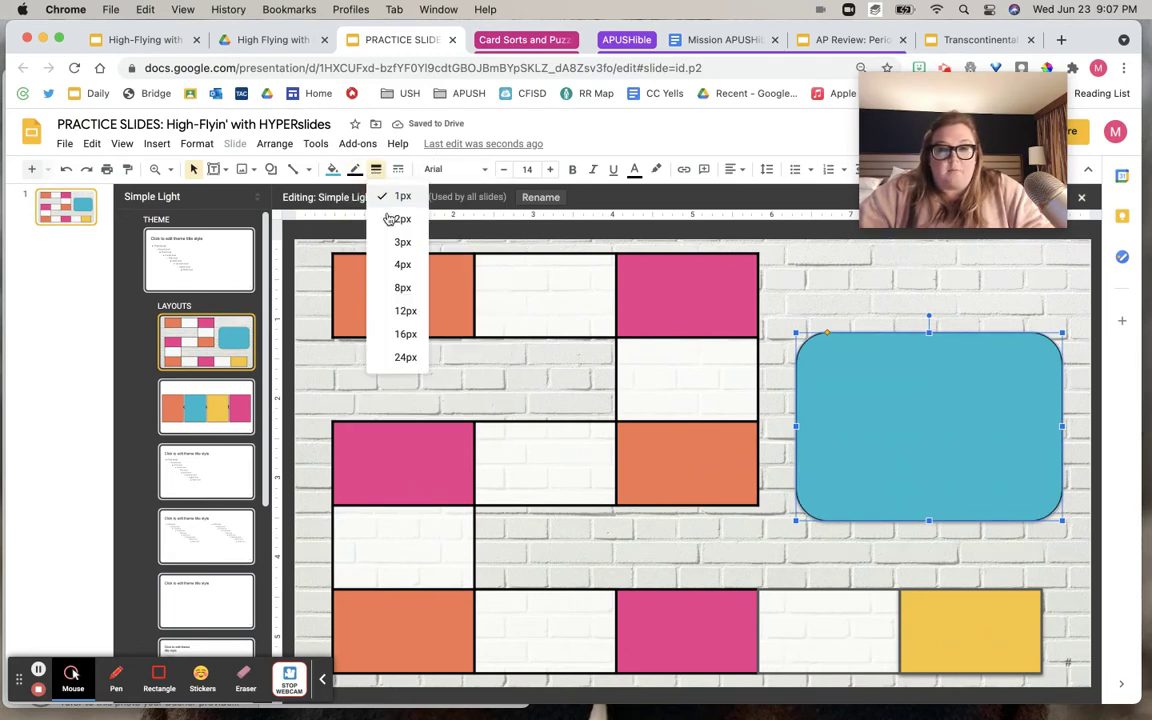
click(396, 242)
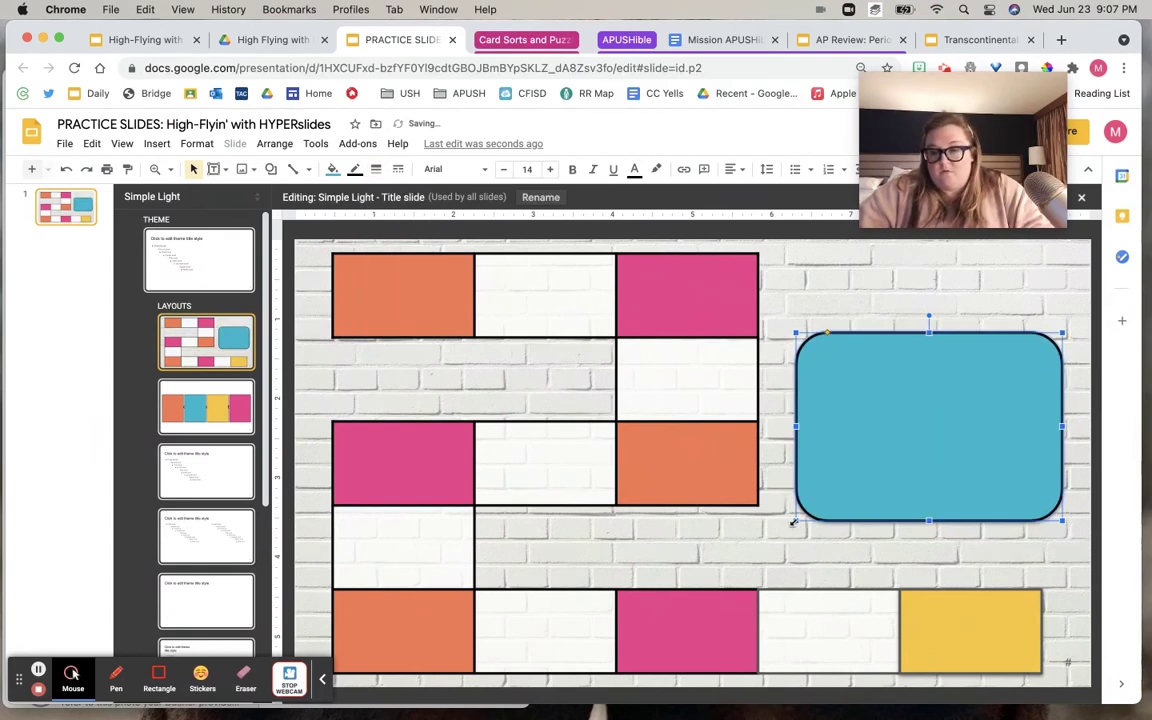
Widen the blue box leftward and nudge it slightly right.
drag(794, 522, 775, 522)
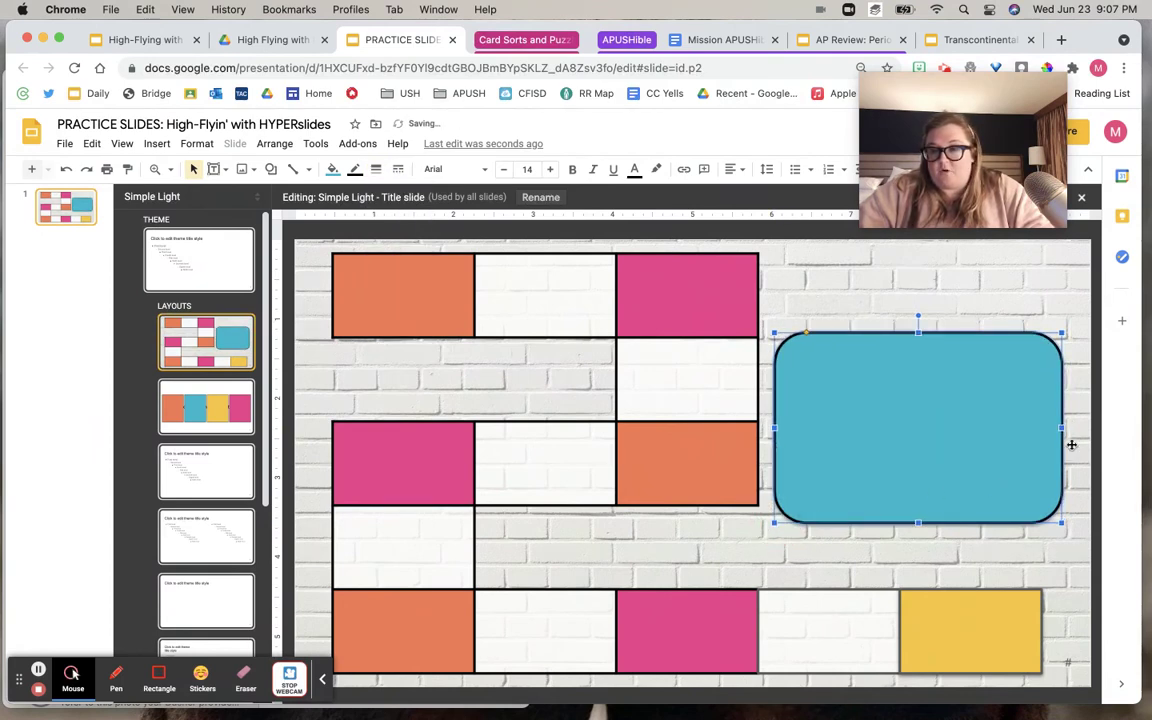
drag(1060, 425, 1073, 430)
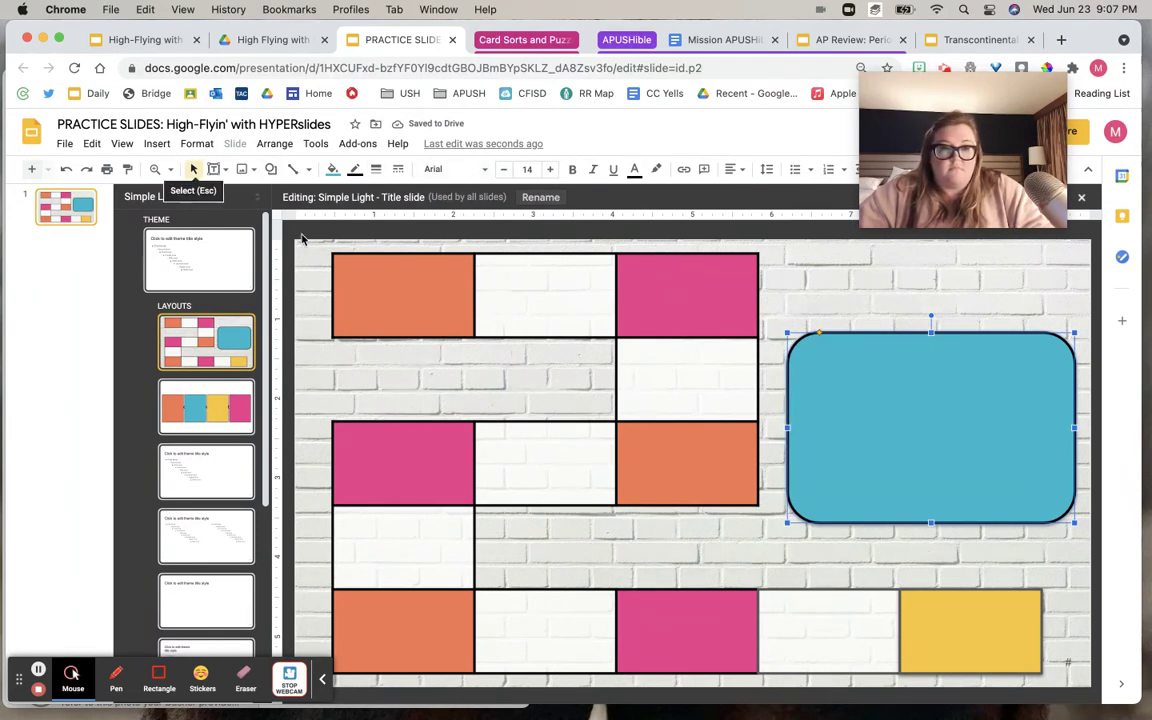
click(330, 388)
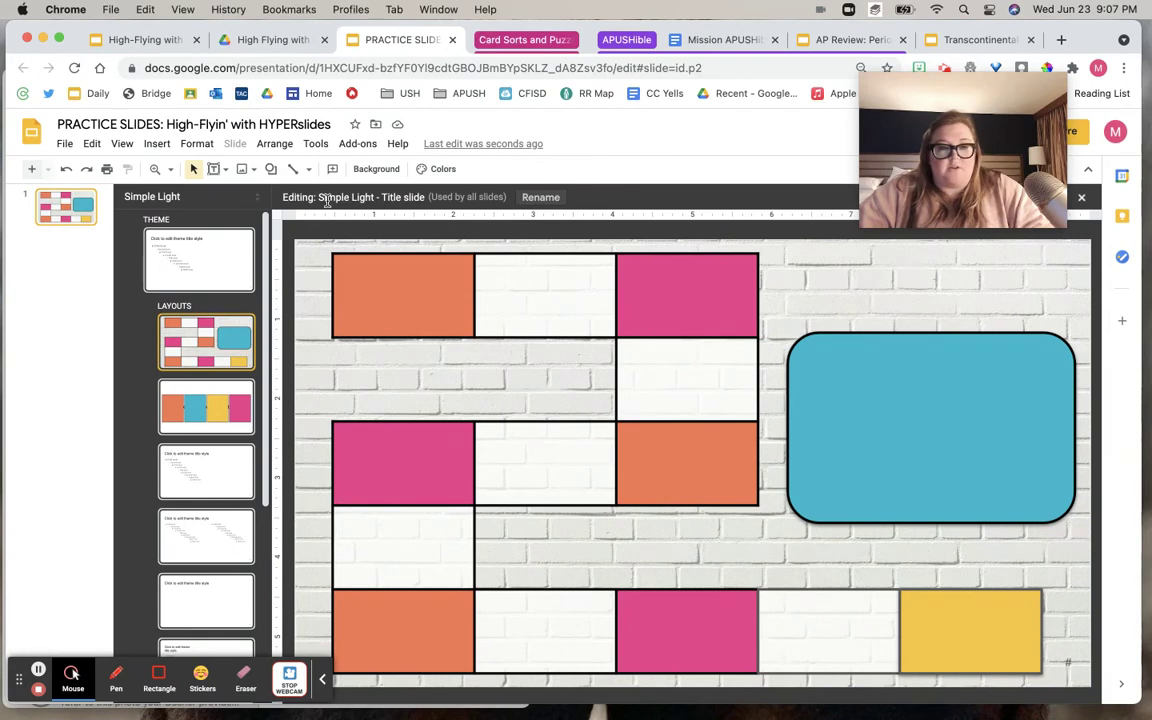
Draw a text box inside the blue box and set its font to Raleway.
click(220, 173)
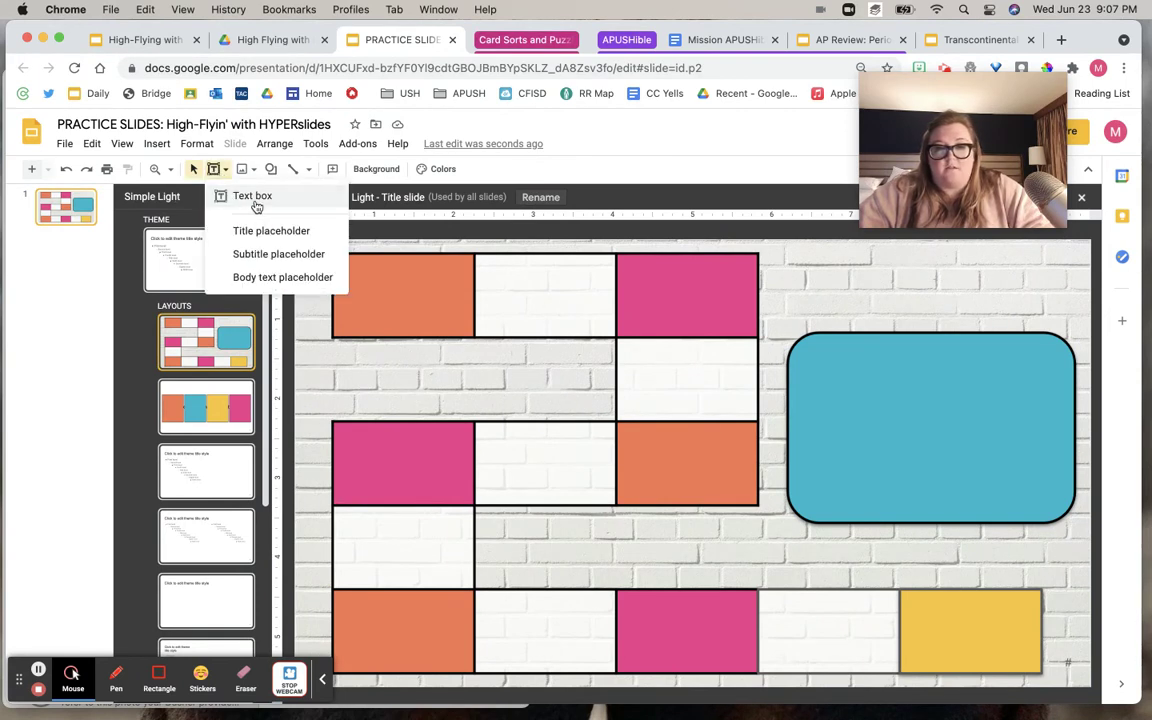
click(240, 197)
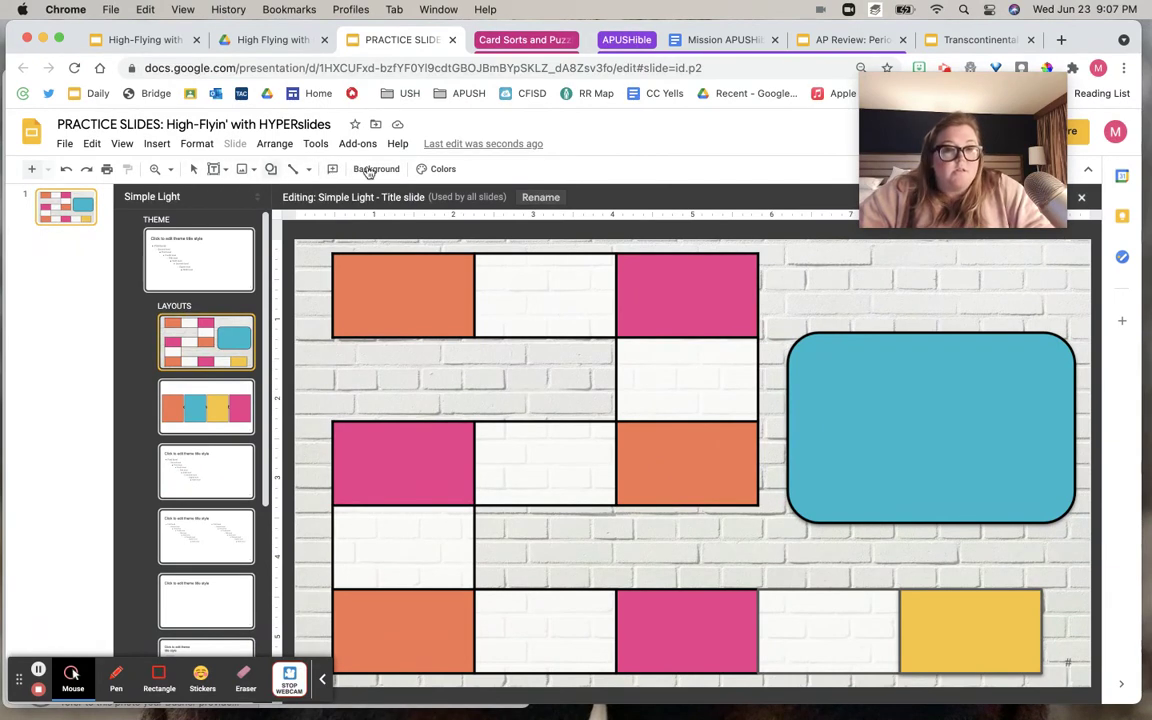
click(827, 324)
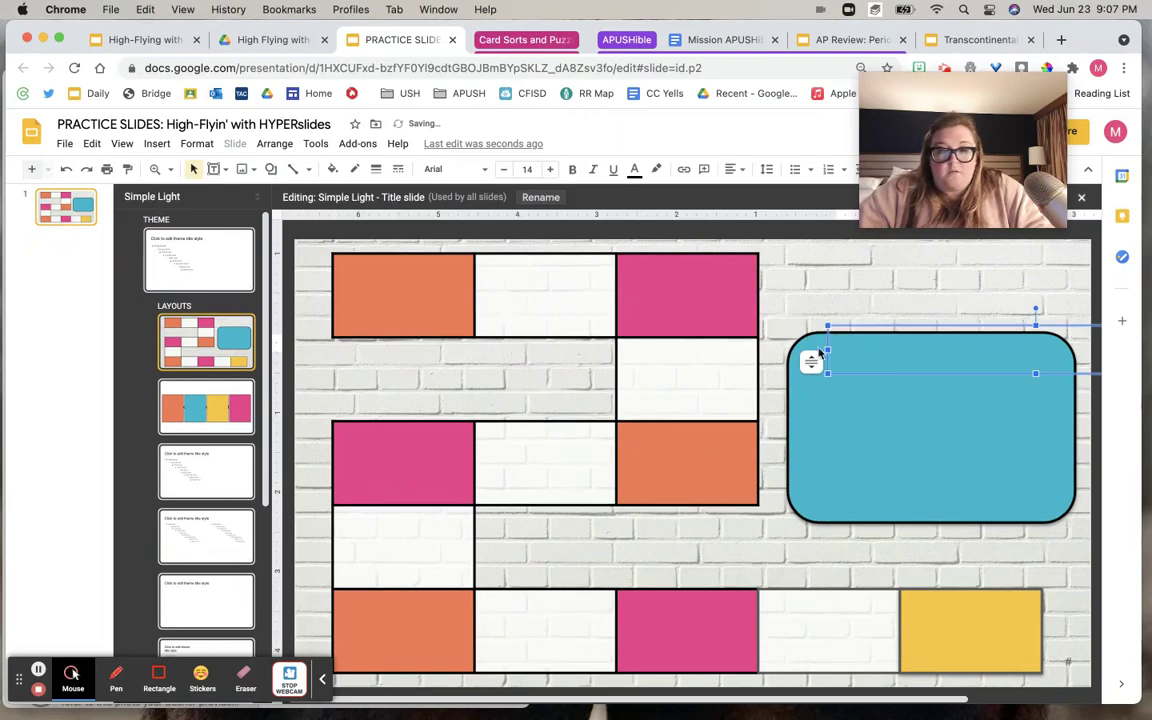
scroll(872, 372, right, 3)
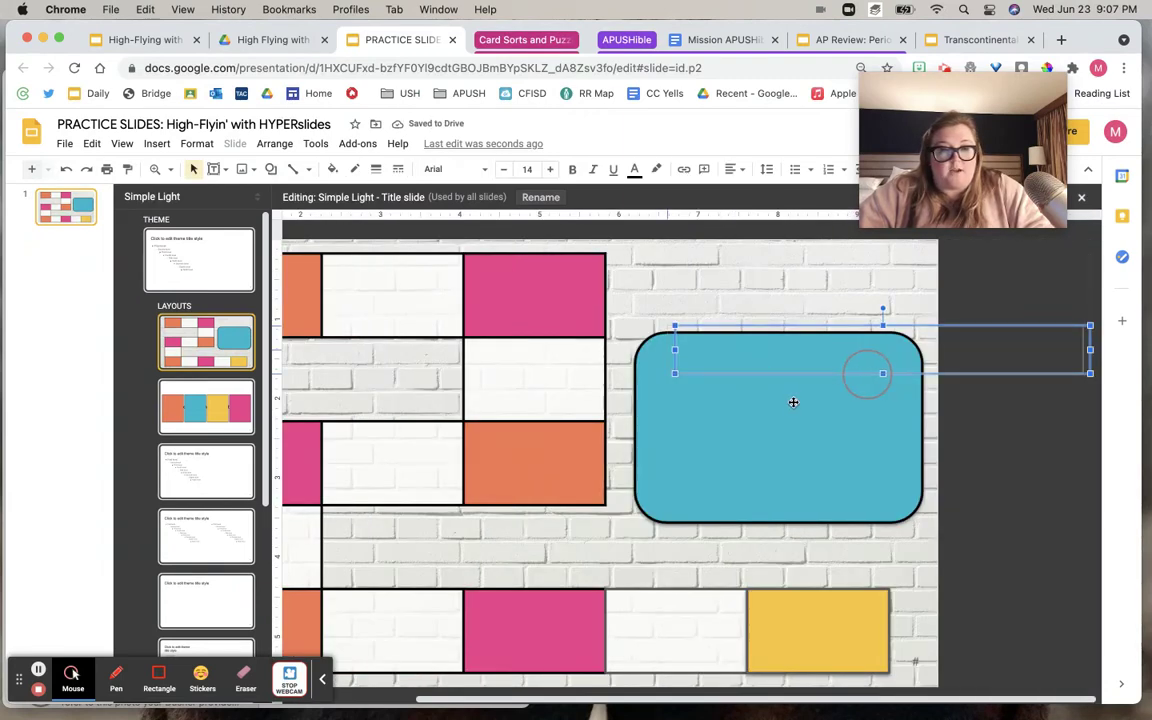
click(797, 404)
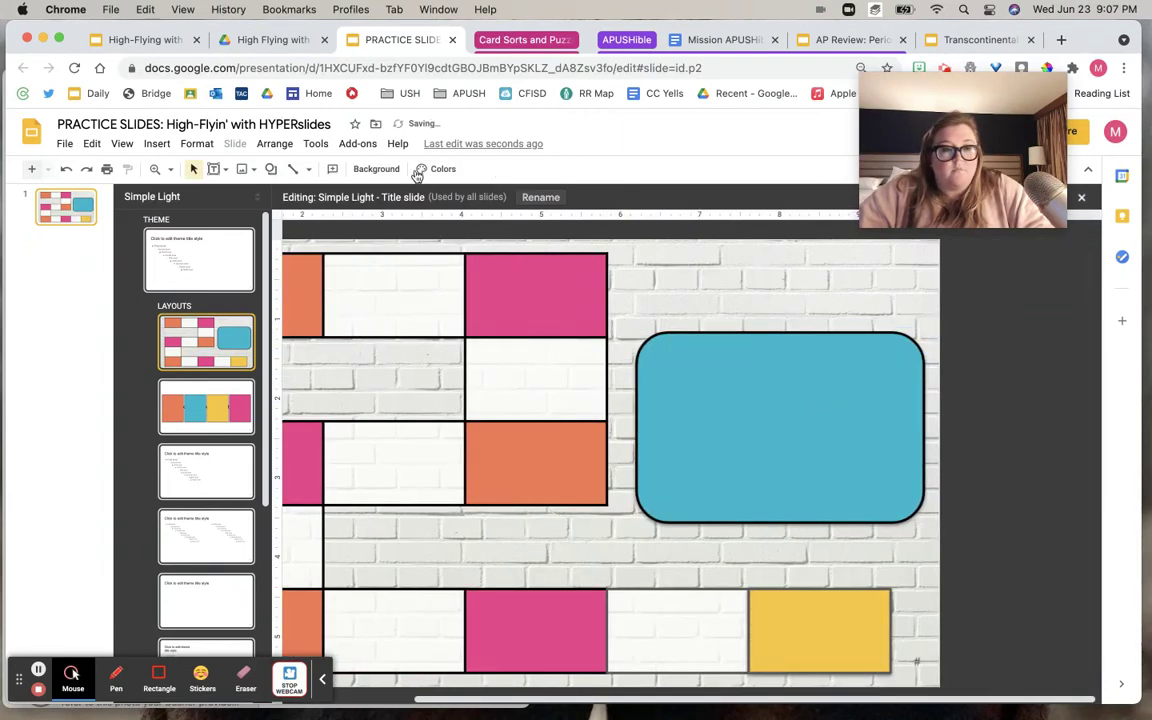
click(157, 143)
click(199, 195)
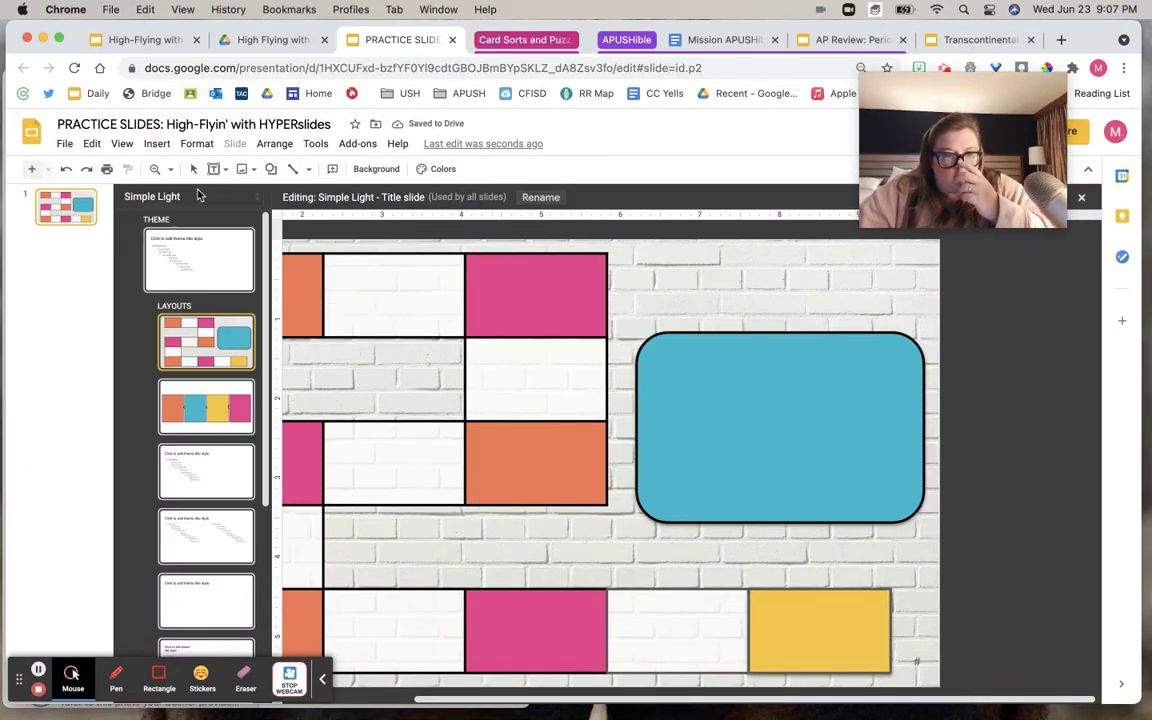
drag(648, 366, 898, 479)
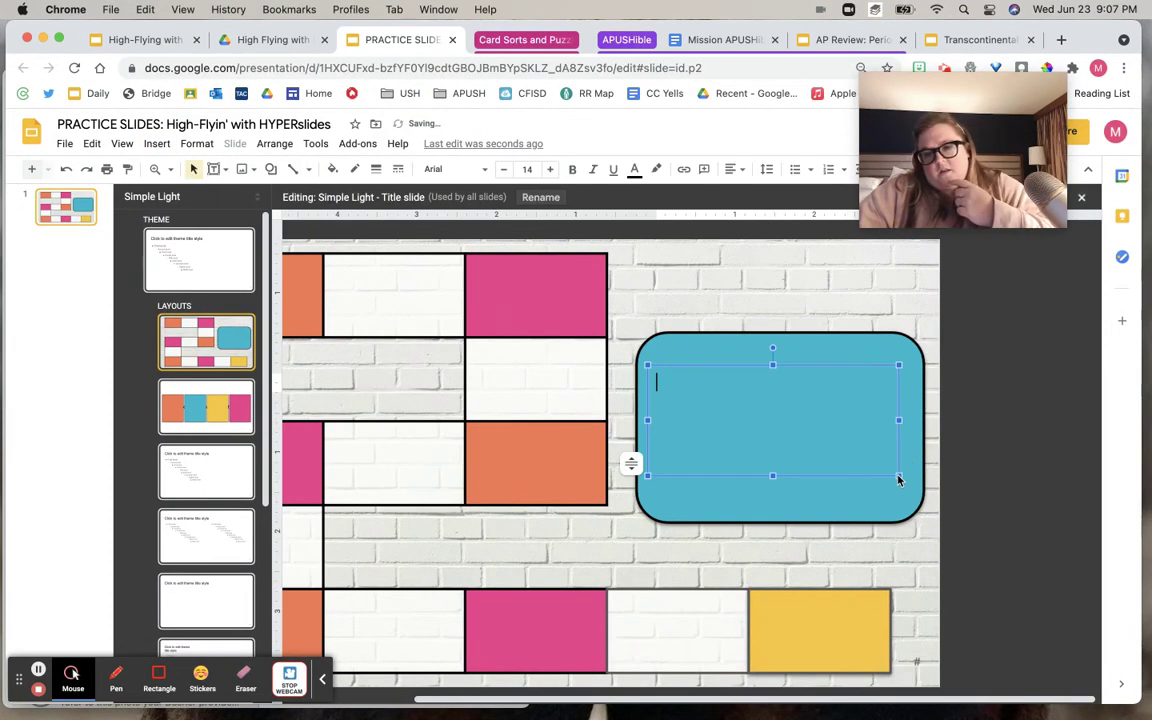
click(440, 169)
click(464, 253)
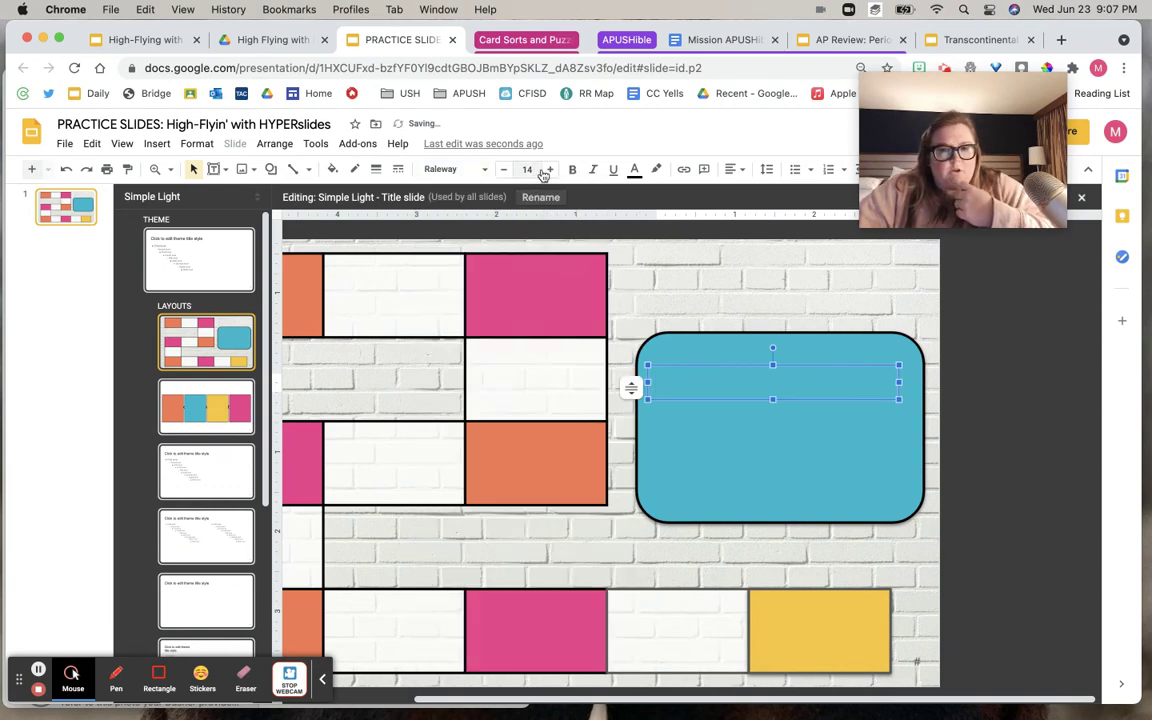
Set the title text colour to white.
click(526, 169)
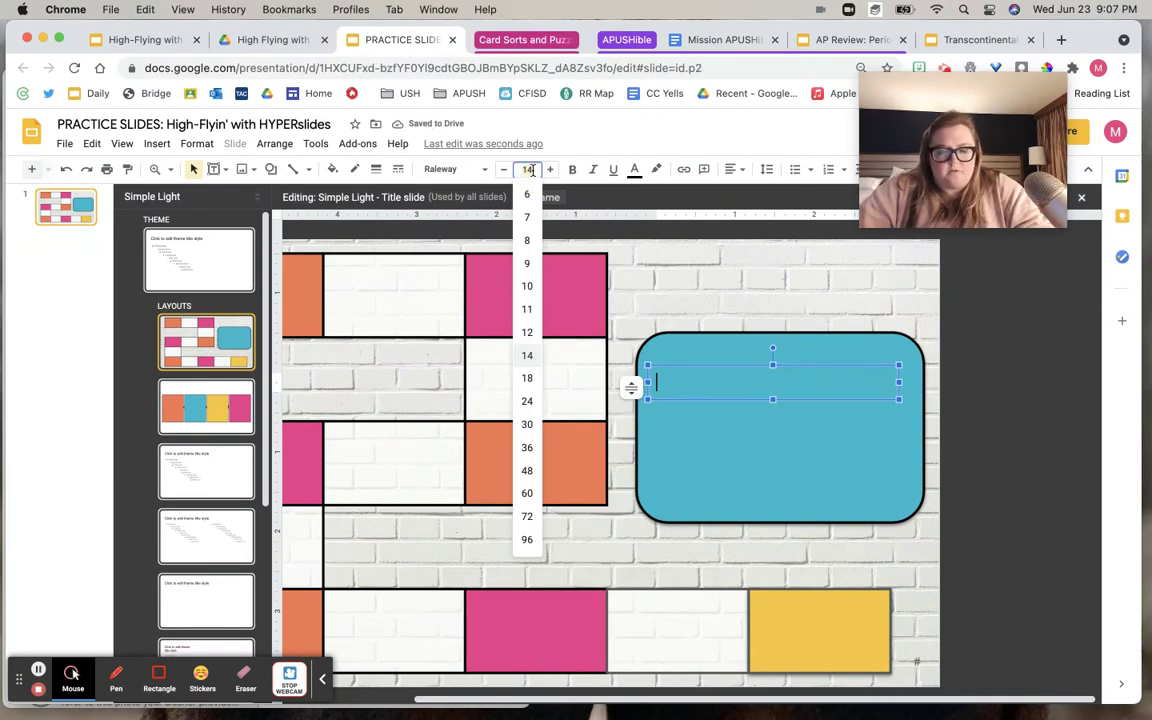
click(699, 384)
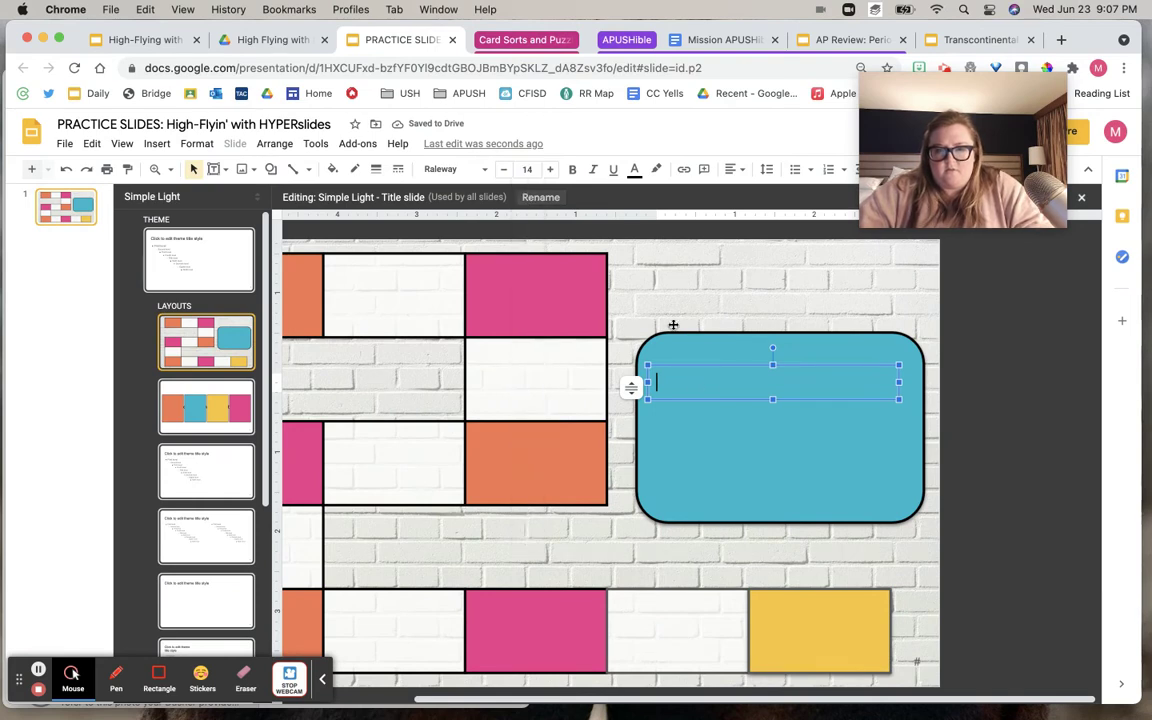
click(634, 170)
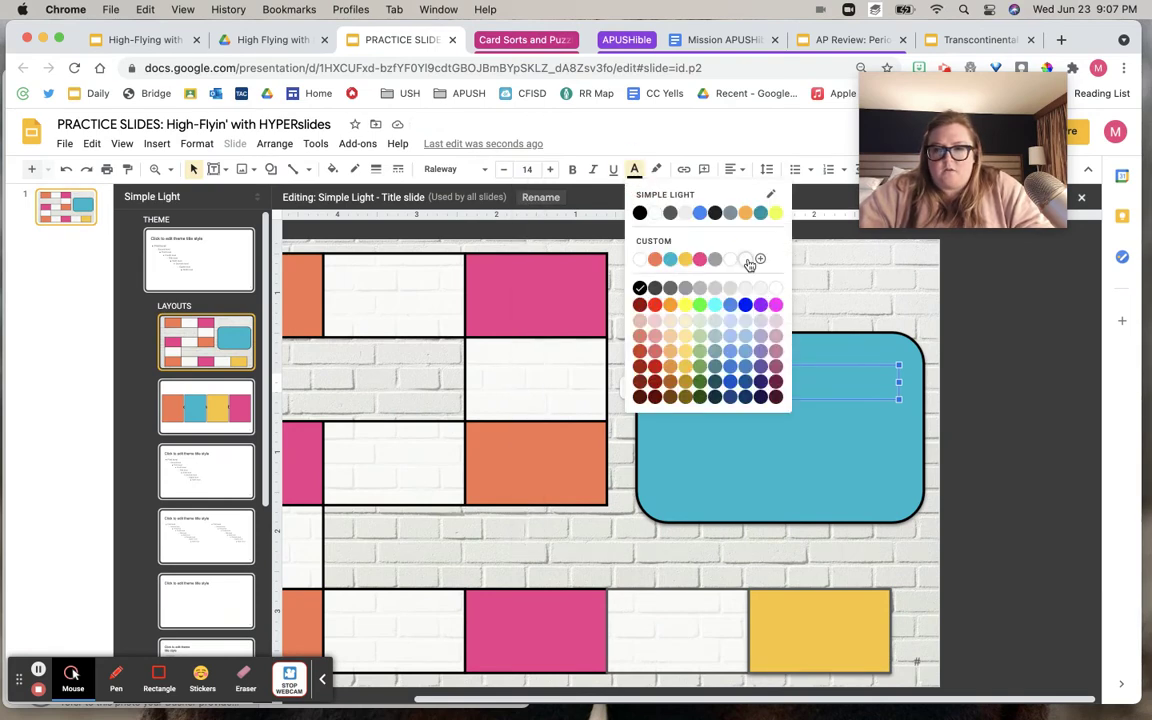
click(579, 231)
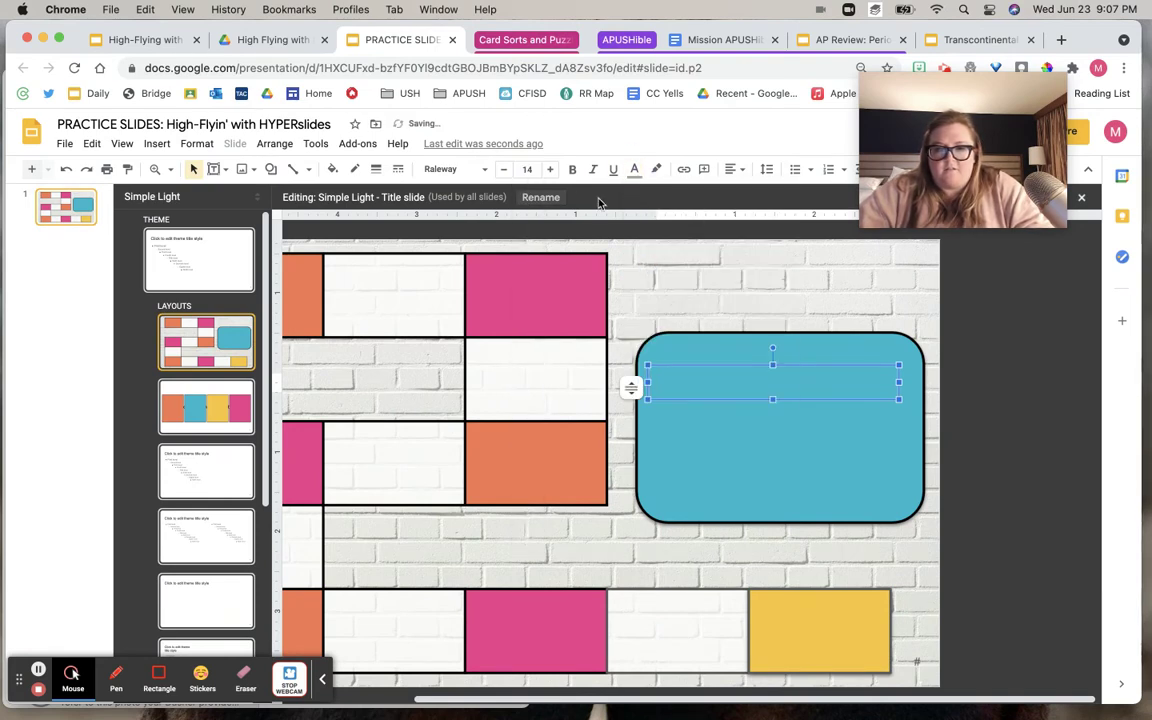
click(634, 170)
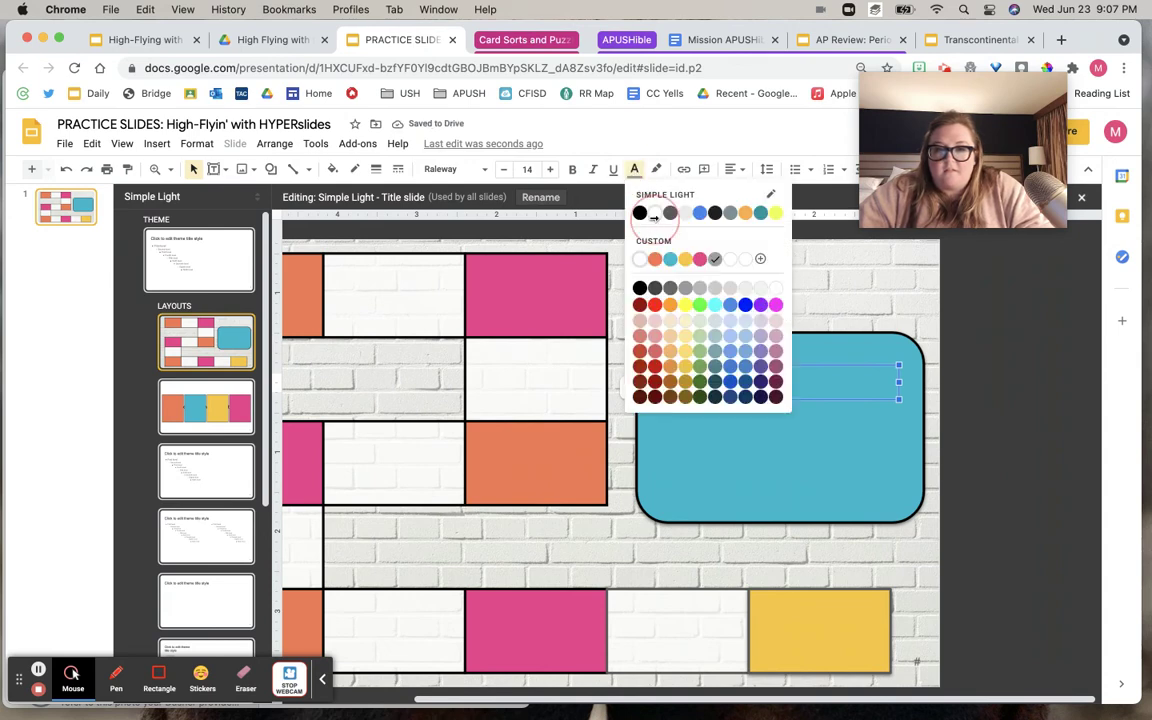
click(571, 153)
Type 'Gameboard' at size 45, then shrink it to 36 and stretch the box.
click(527, 169)
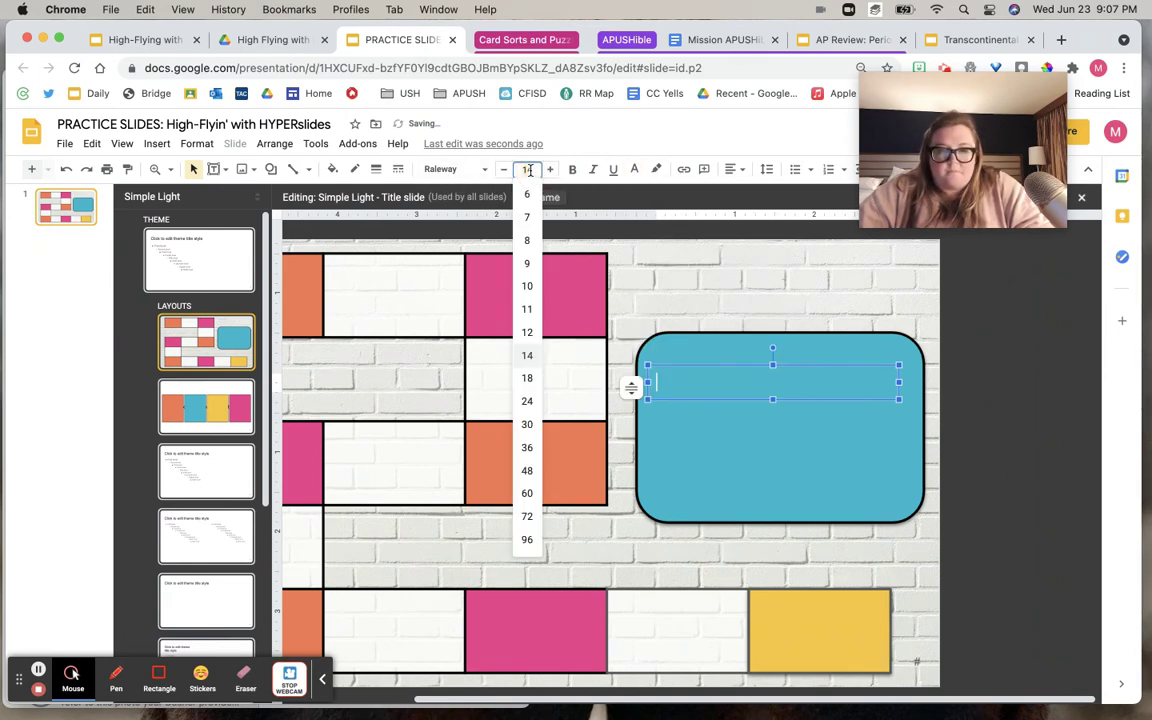
text(45)
key(Return)
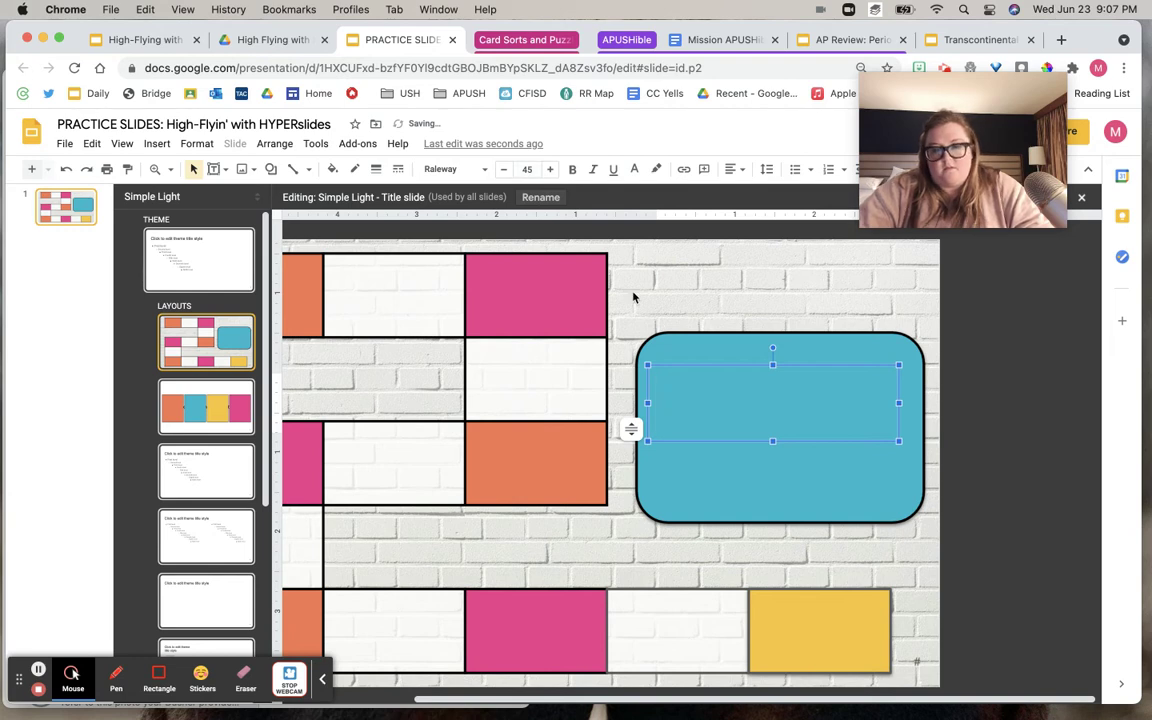
text(Gameboard)
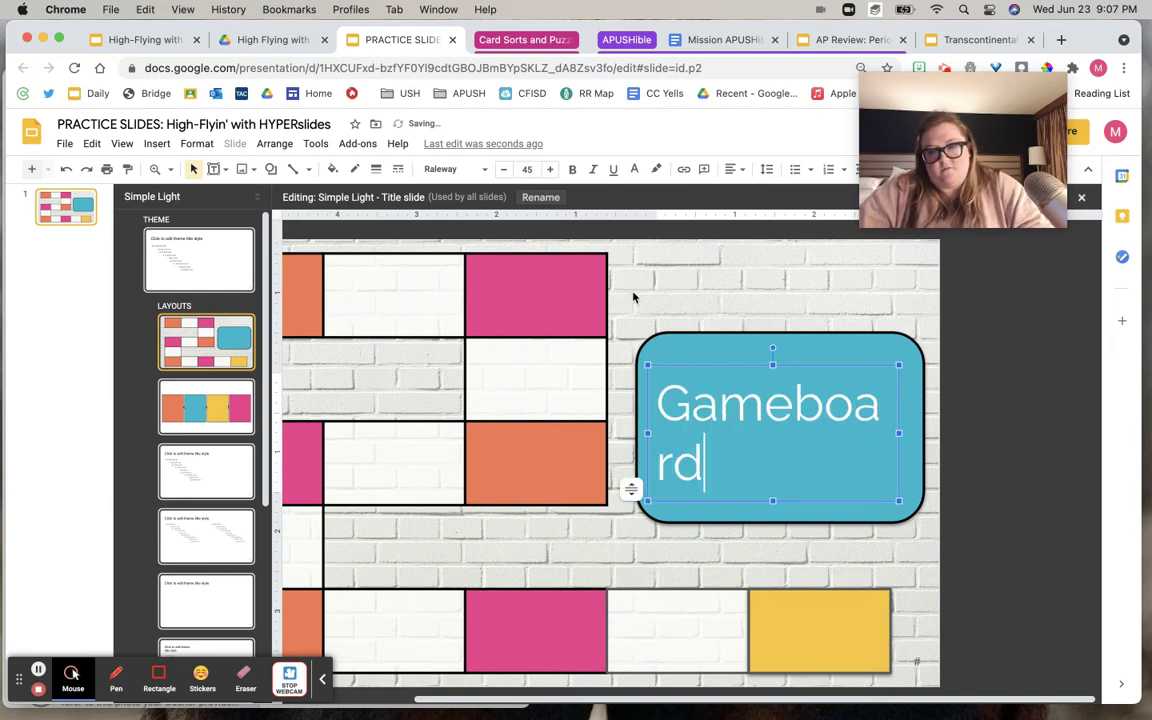
click(766, 364)
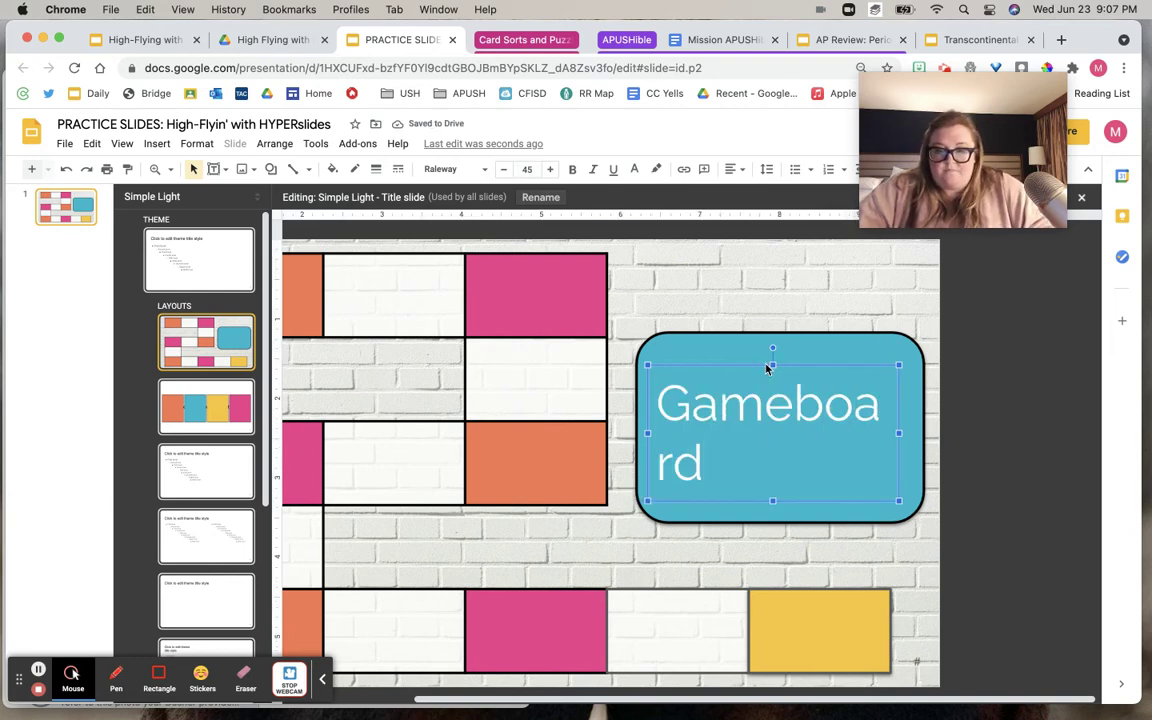
key(super+shift+comma)
key(super+shift+comma)
key(super+shift+comma)
key(super+shift+comma)
key(super+shift+comma)
key(super+shift+comma)
key(super+shift+comma)
key(super+shift+comma)
key(super+shift+comma)
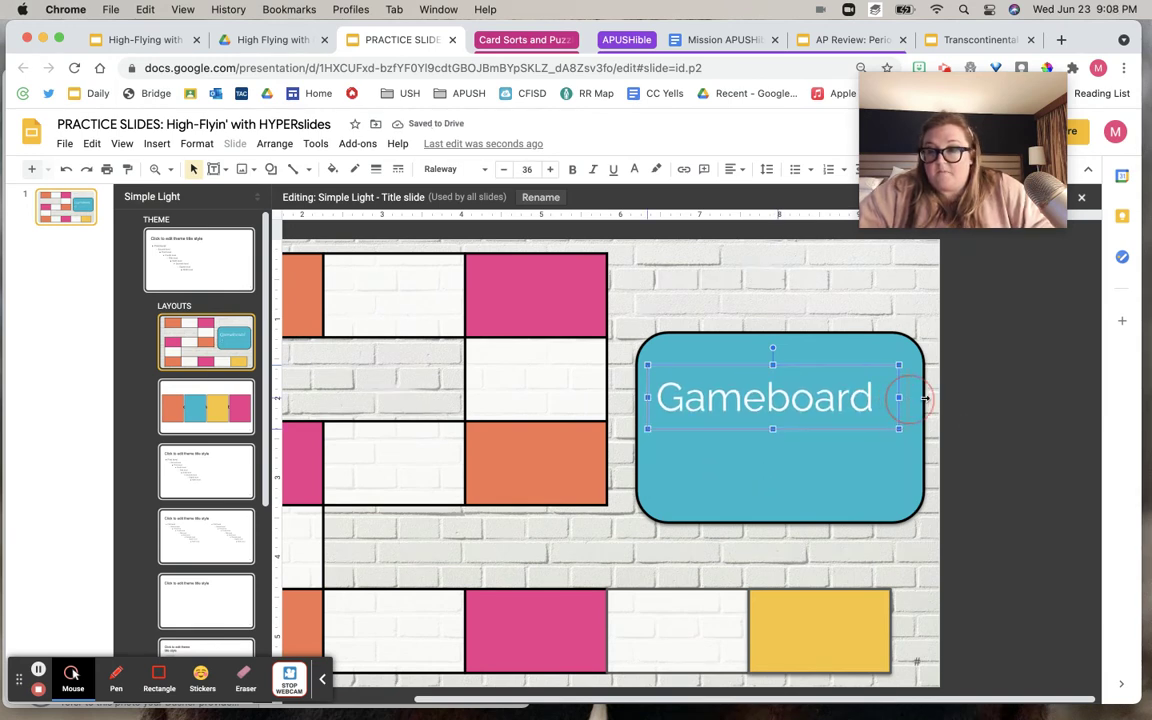
drag(900, 397, 918, 403)
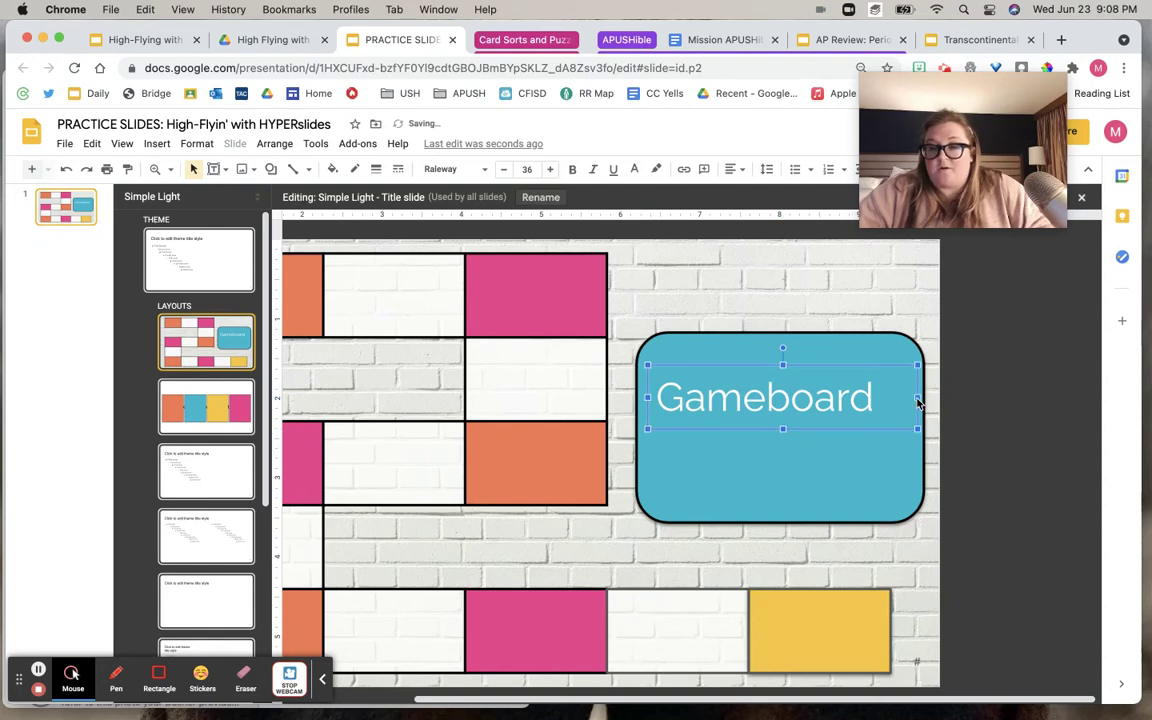
Center-align the Gameboard title within its text box.
click(741, 170)
click(755, 199)
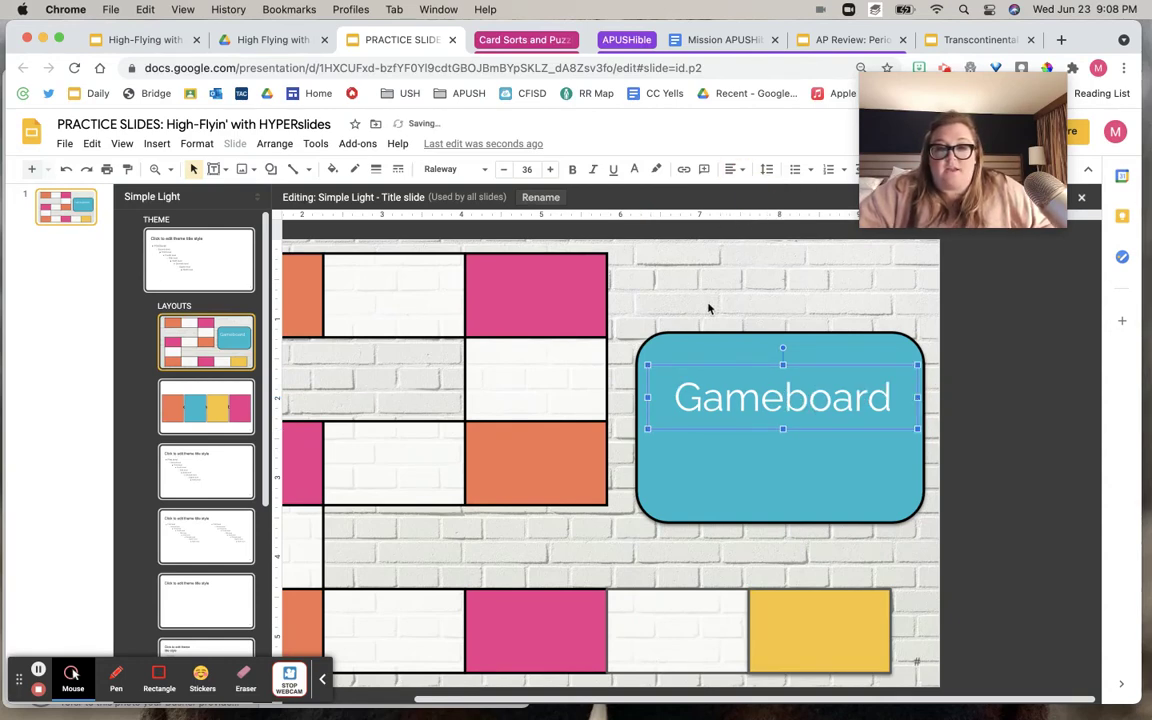
click(622, 400)
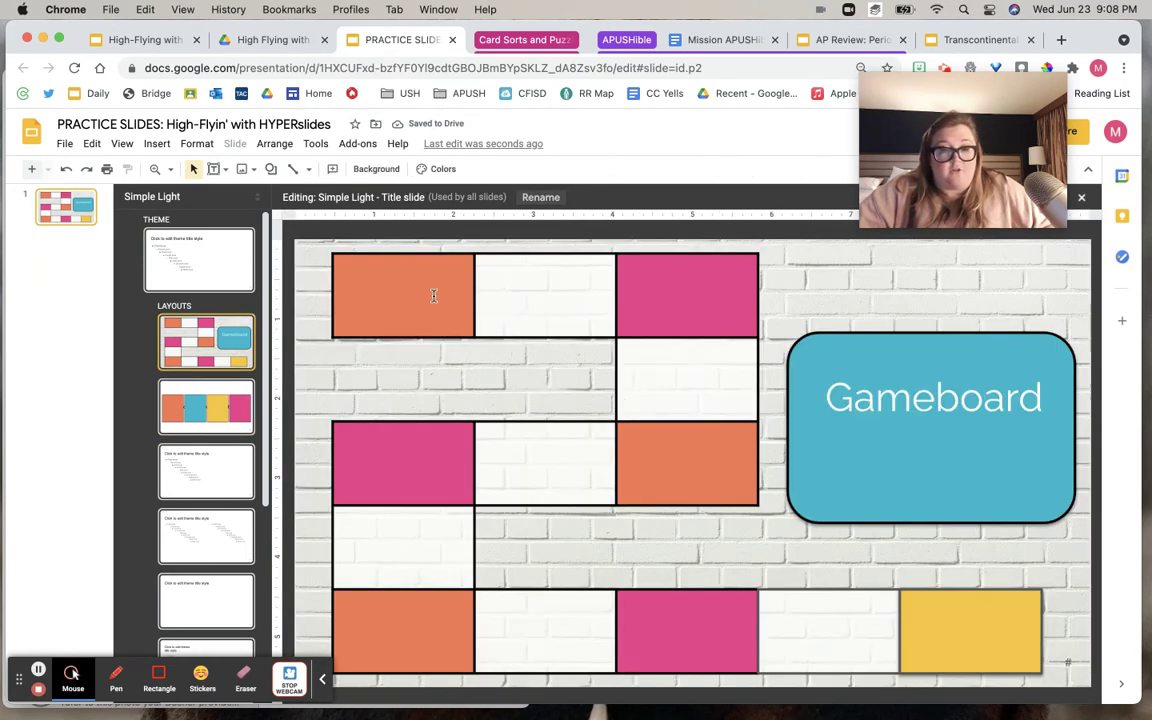
click(378, 256)
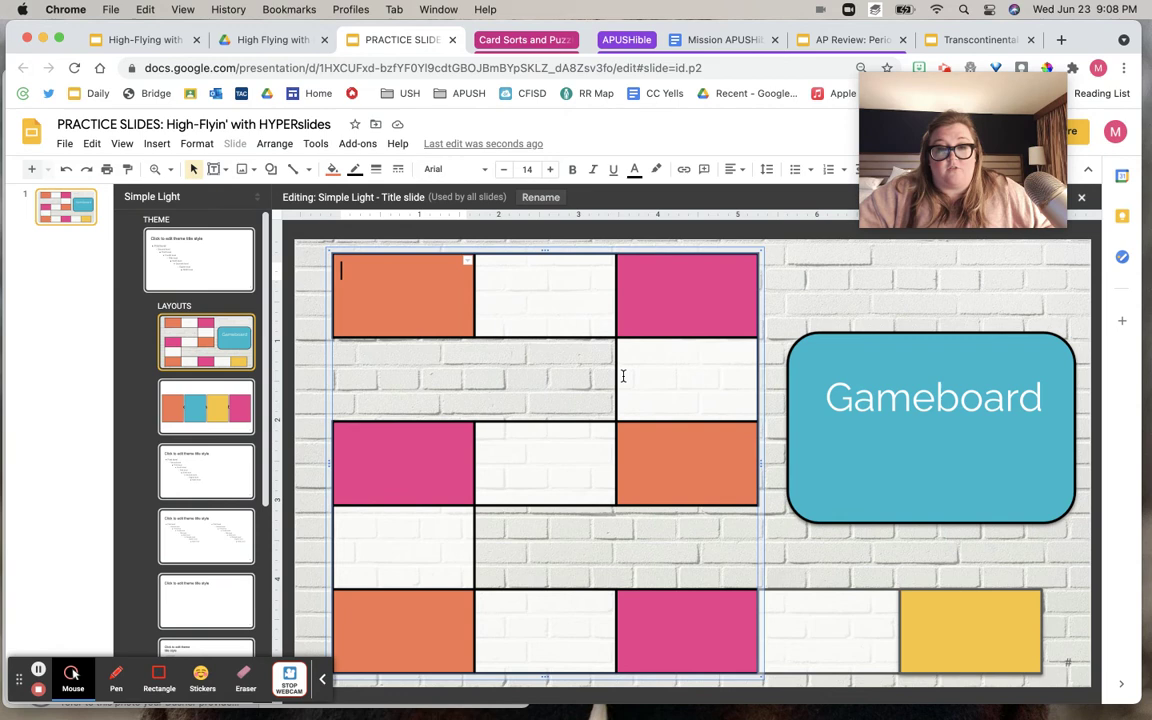
click(908, 398)
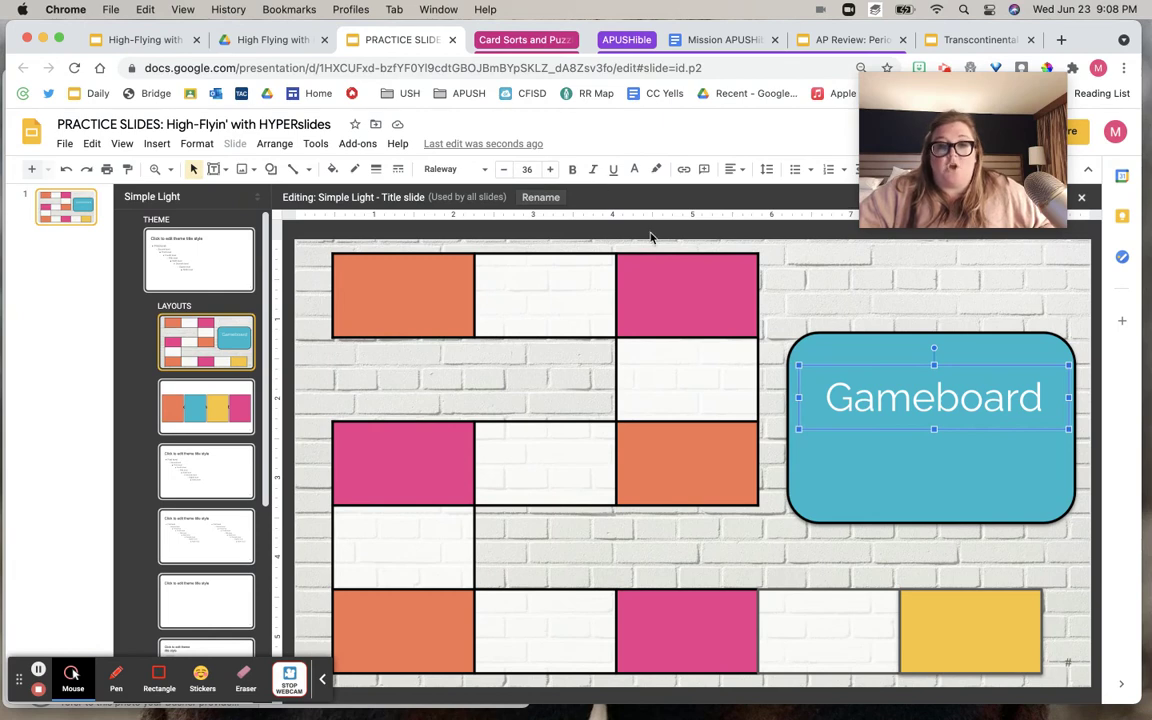
Add a drop shadow to the Gameboard title in Format options.
drag(917, 112, 735, 72)
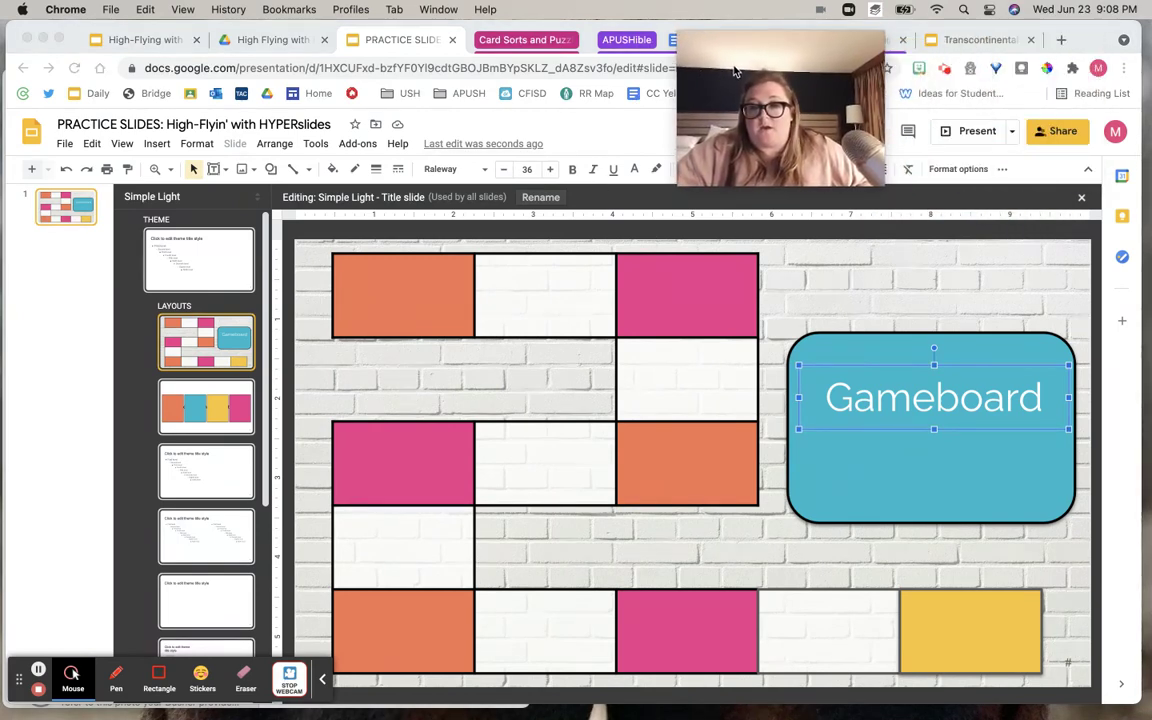
click(951, 176)
click(953, 173)
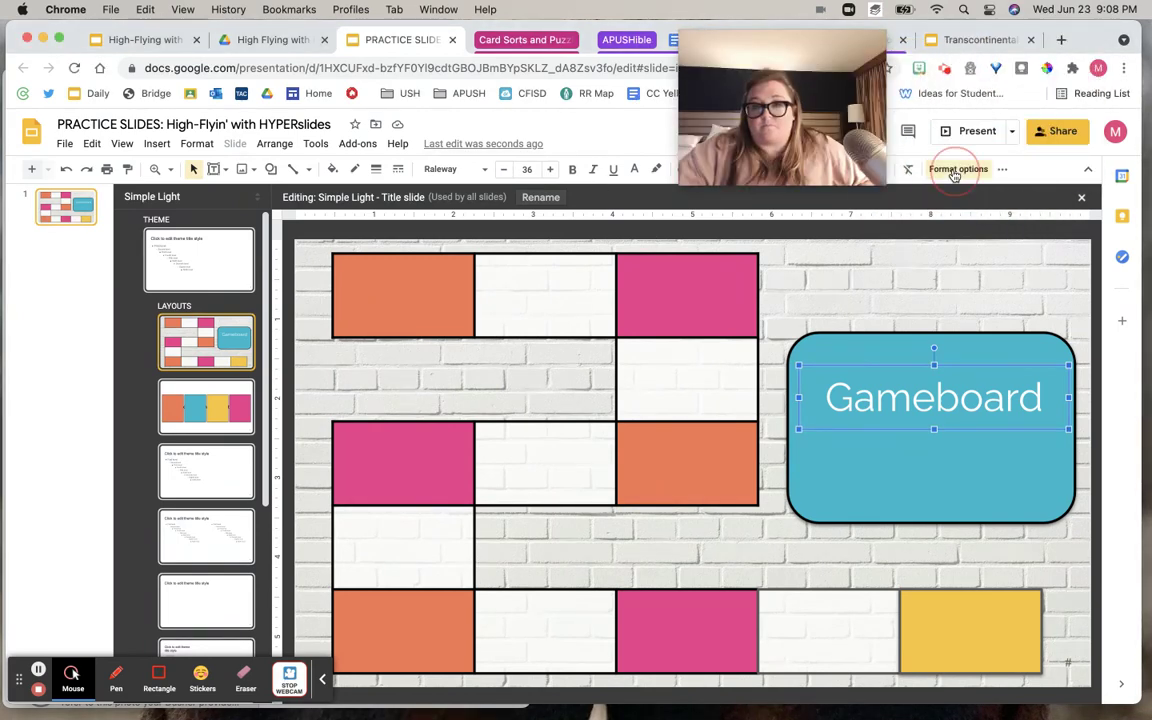
click(1085, 349)
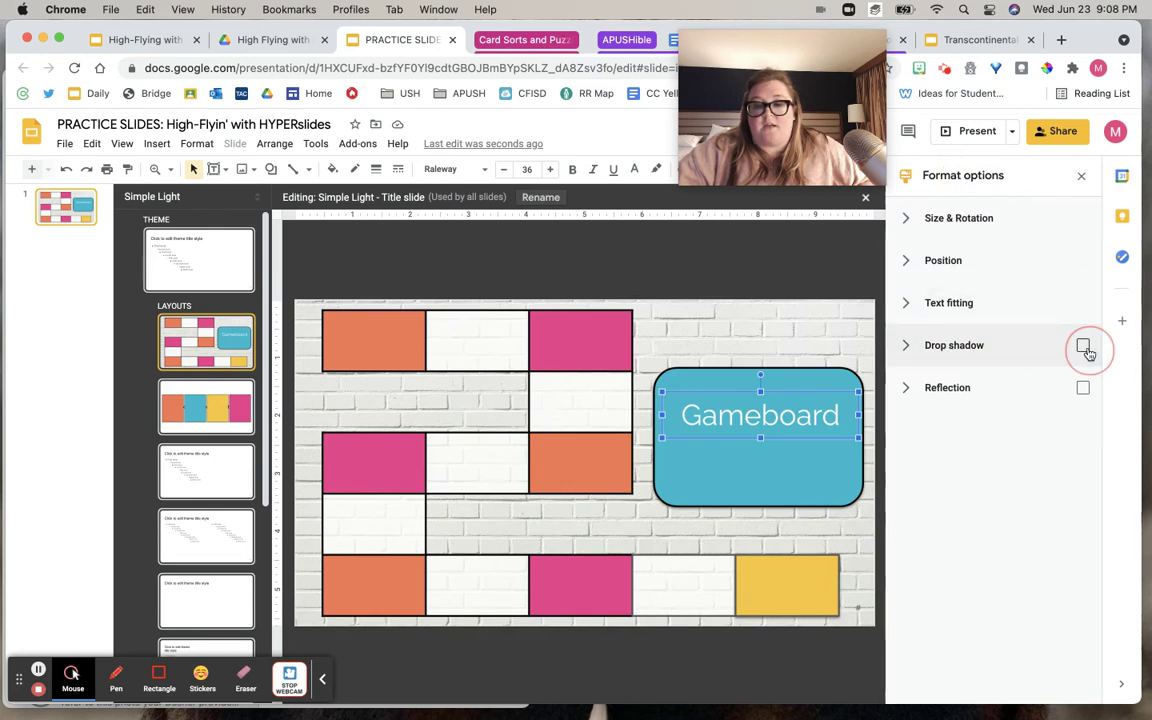
click(787, 269)
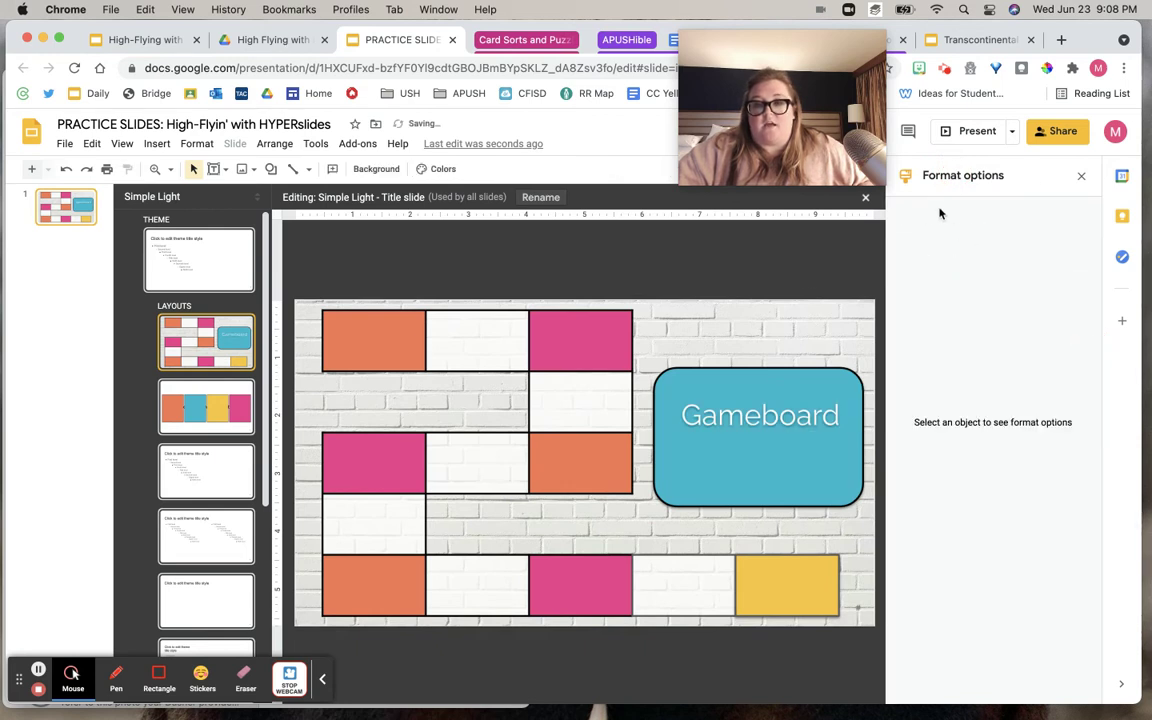
click(1081, 176)
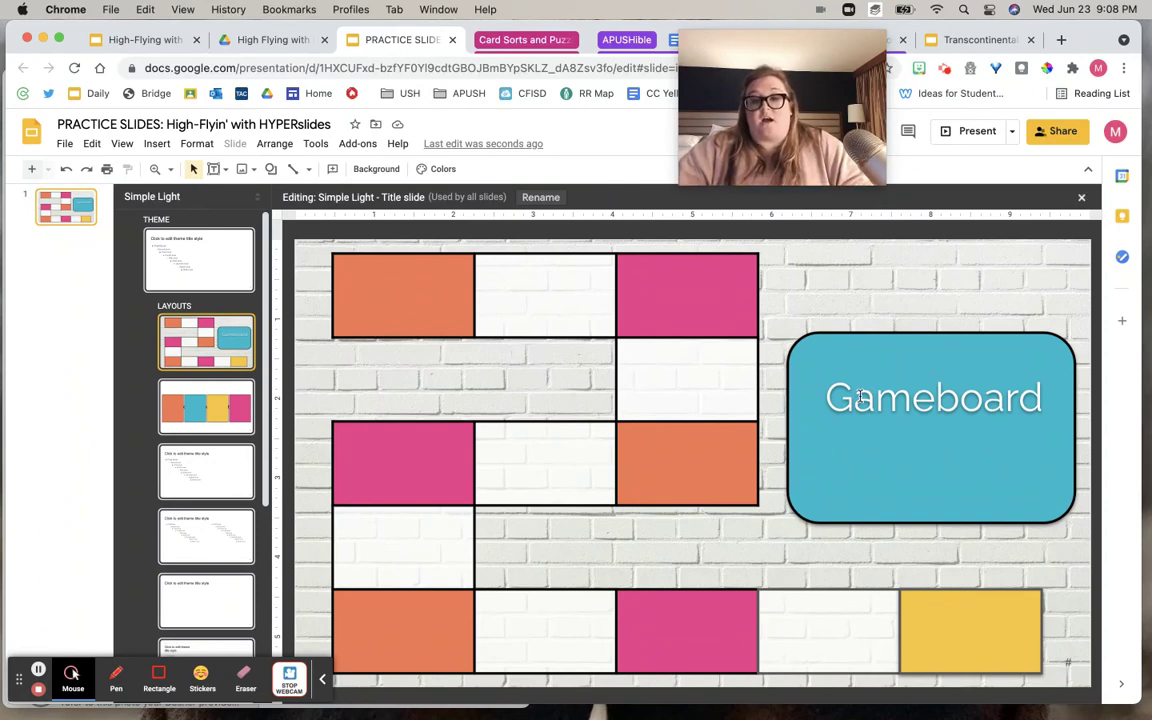
drag(663, 42, 191, 38)
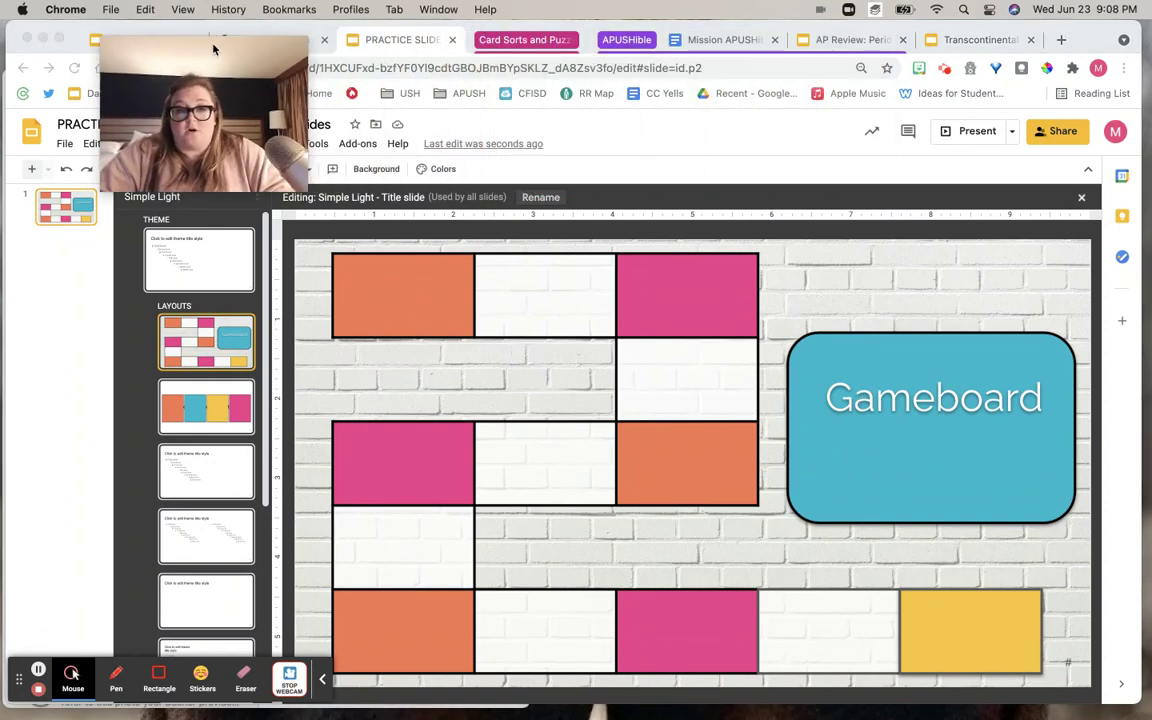
Switch to the AP Review presentation and view its slide 2.
click(876, 41)
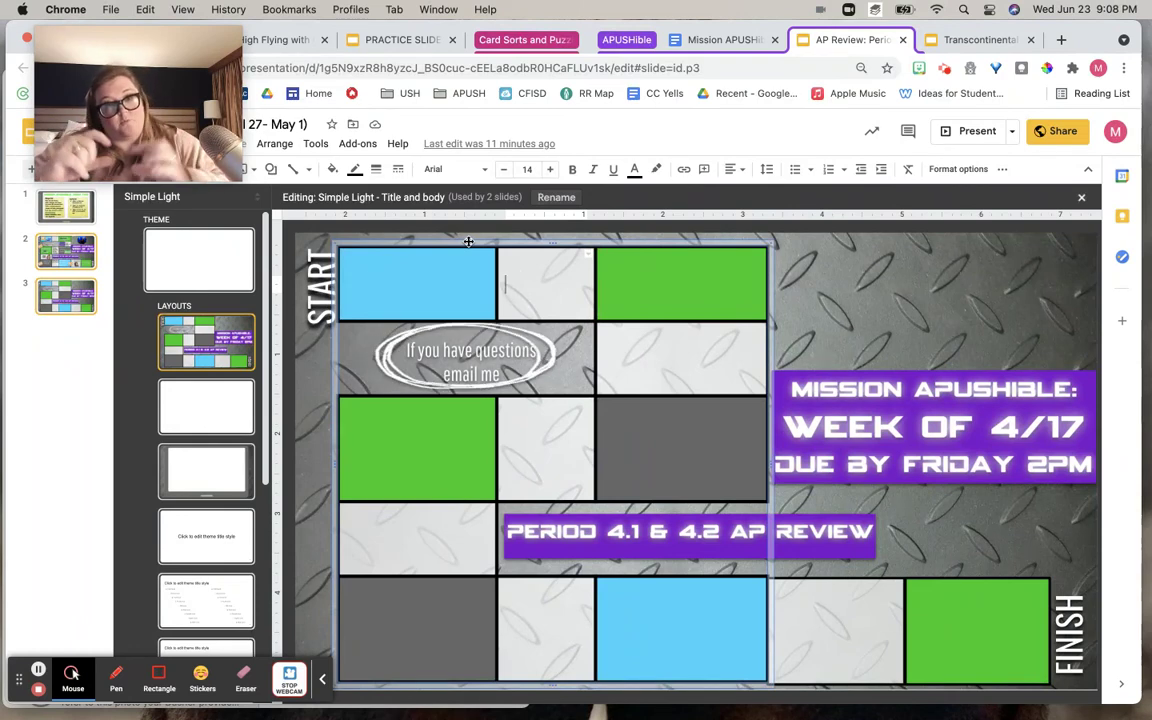
click(64, 259)
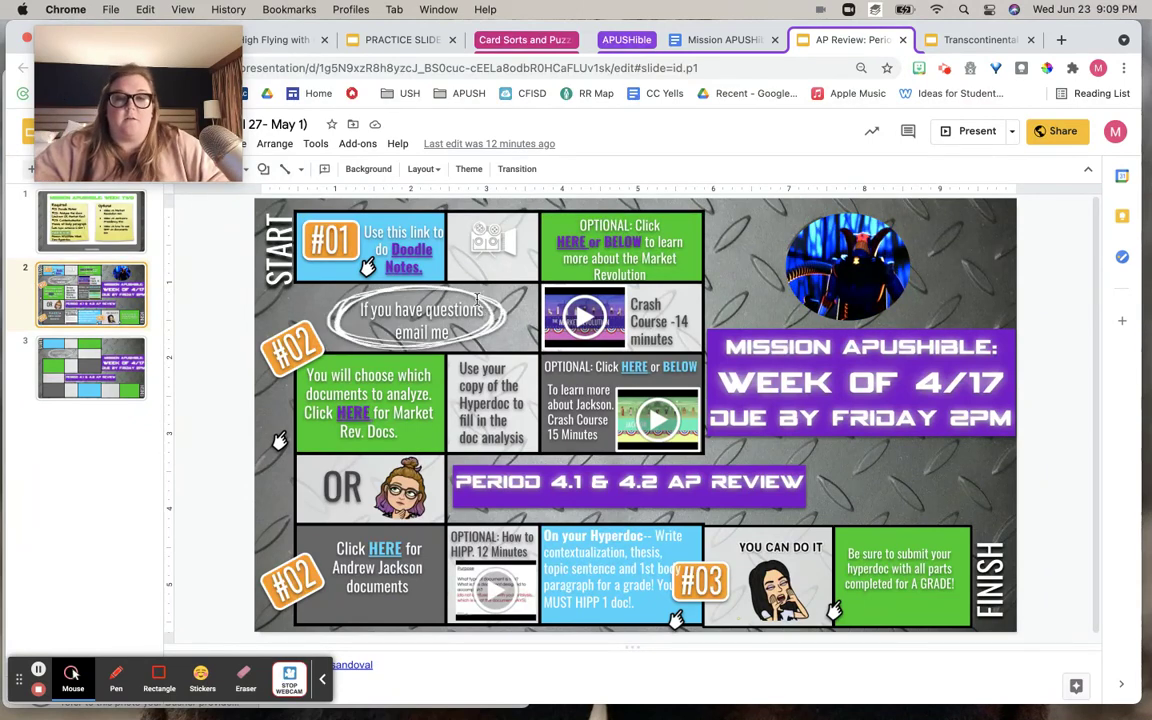
Inspect slide 2's tiles, compare with empty slide 3, then return to the practice deck.
click(397, 233)
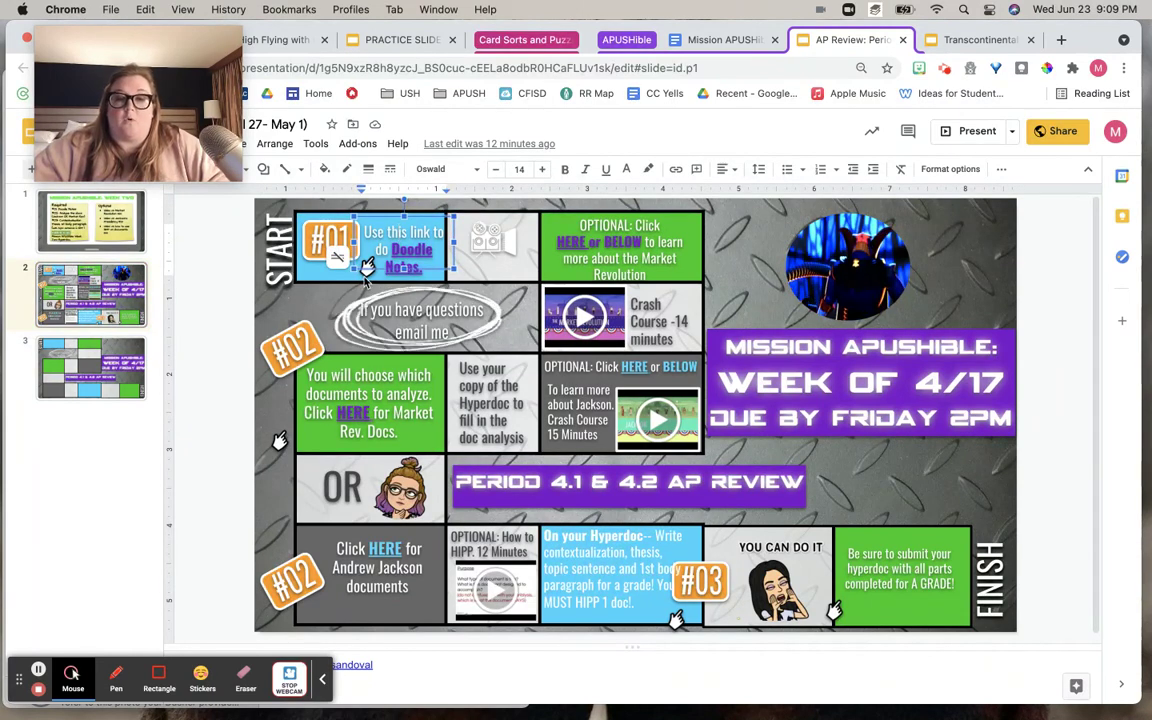
click(367, 266)
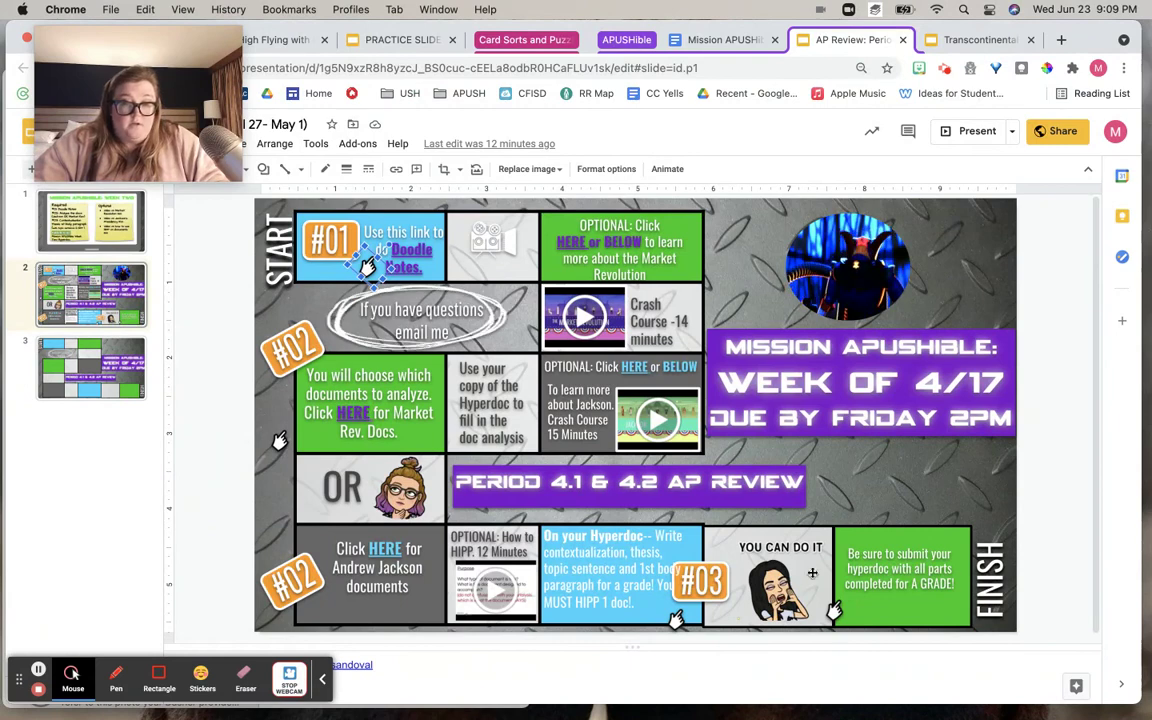
click(126, 383)
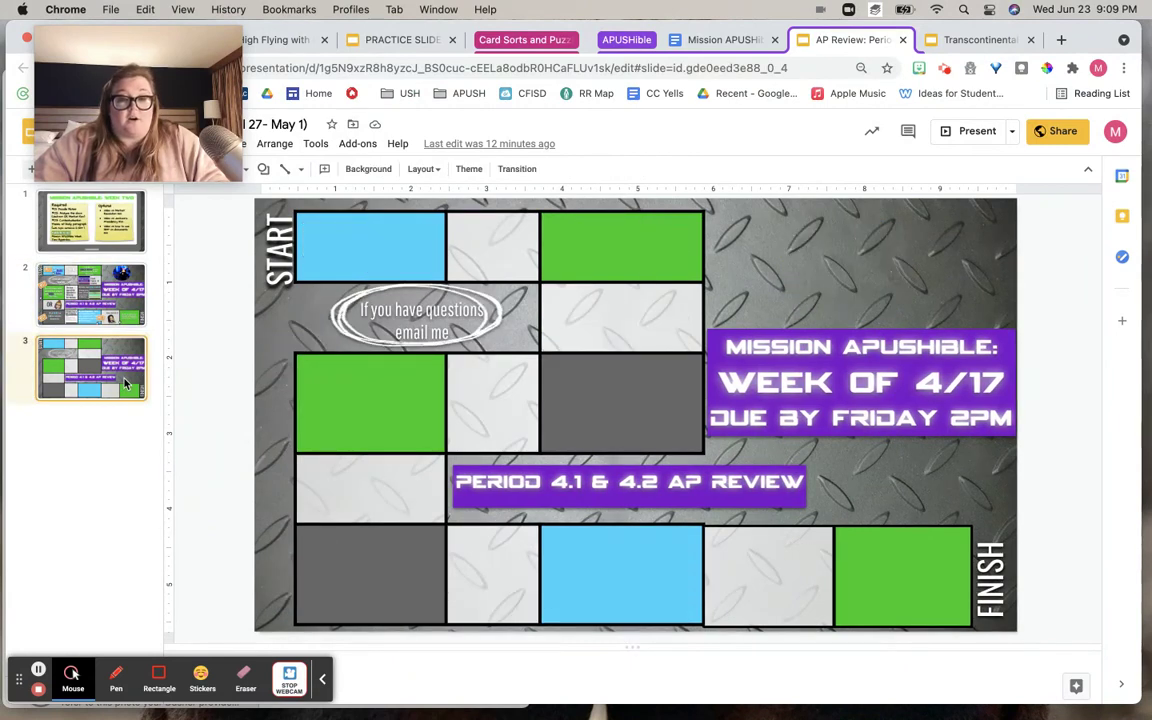
click(131, 322)
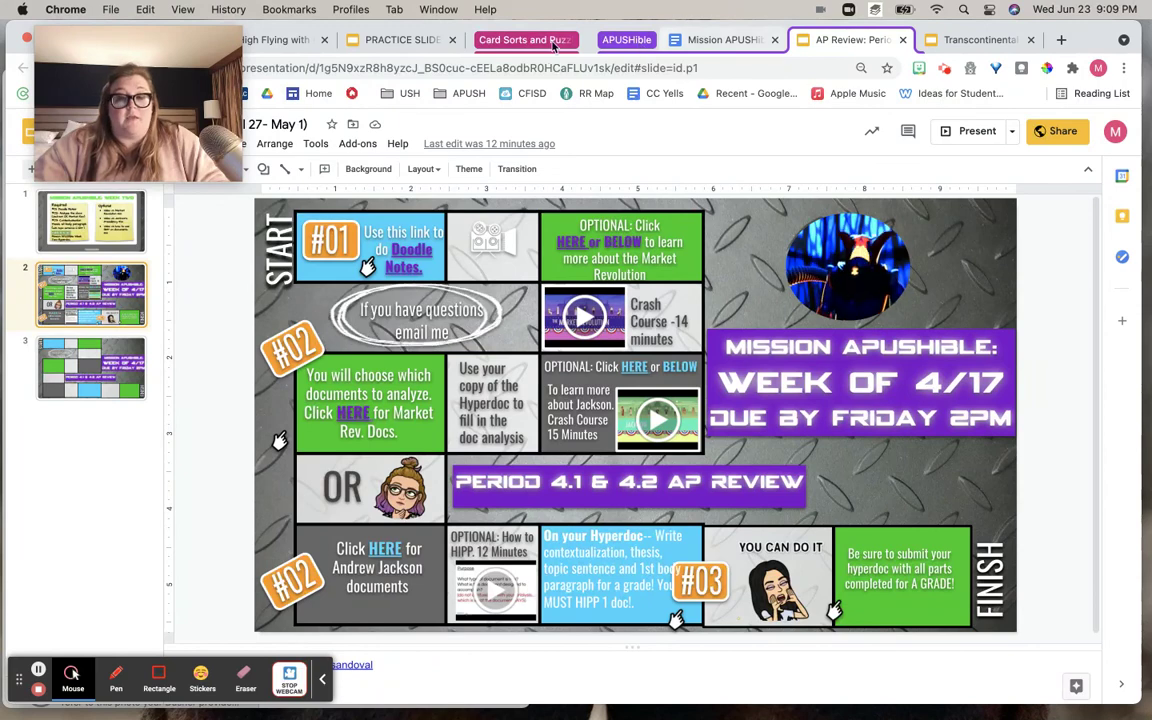
click(405, 40)
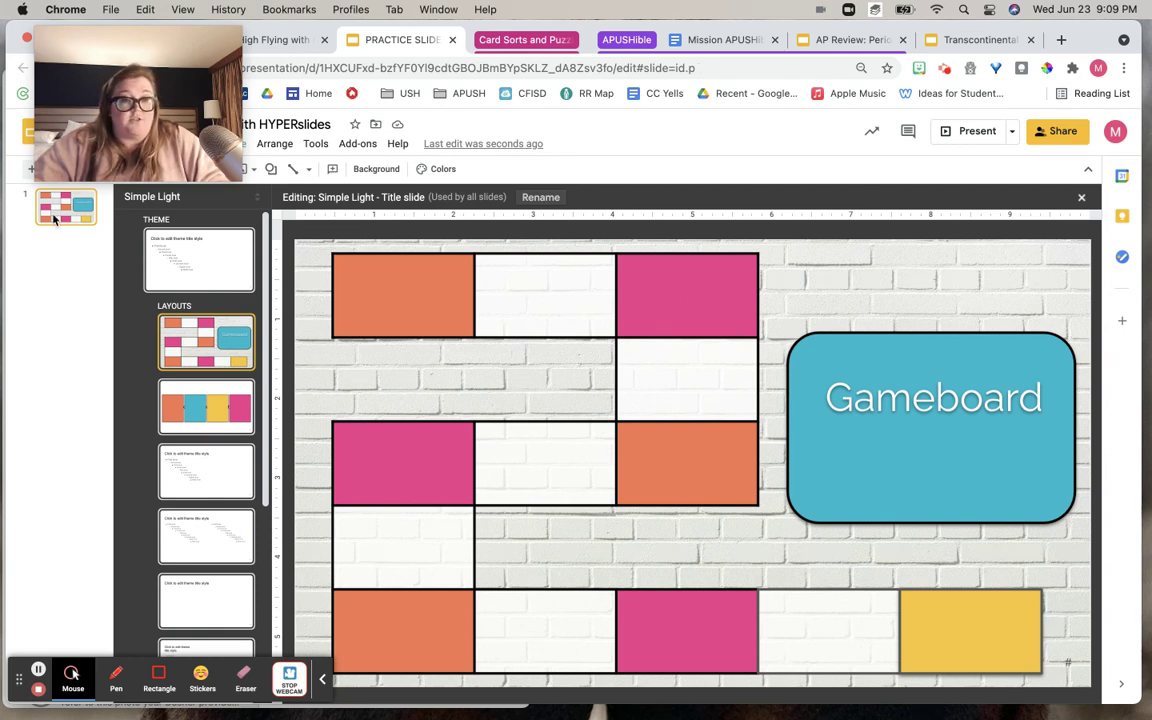
Exit the theme editor and view slide 1 with the Gameboard layout.
click(54, 219)
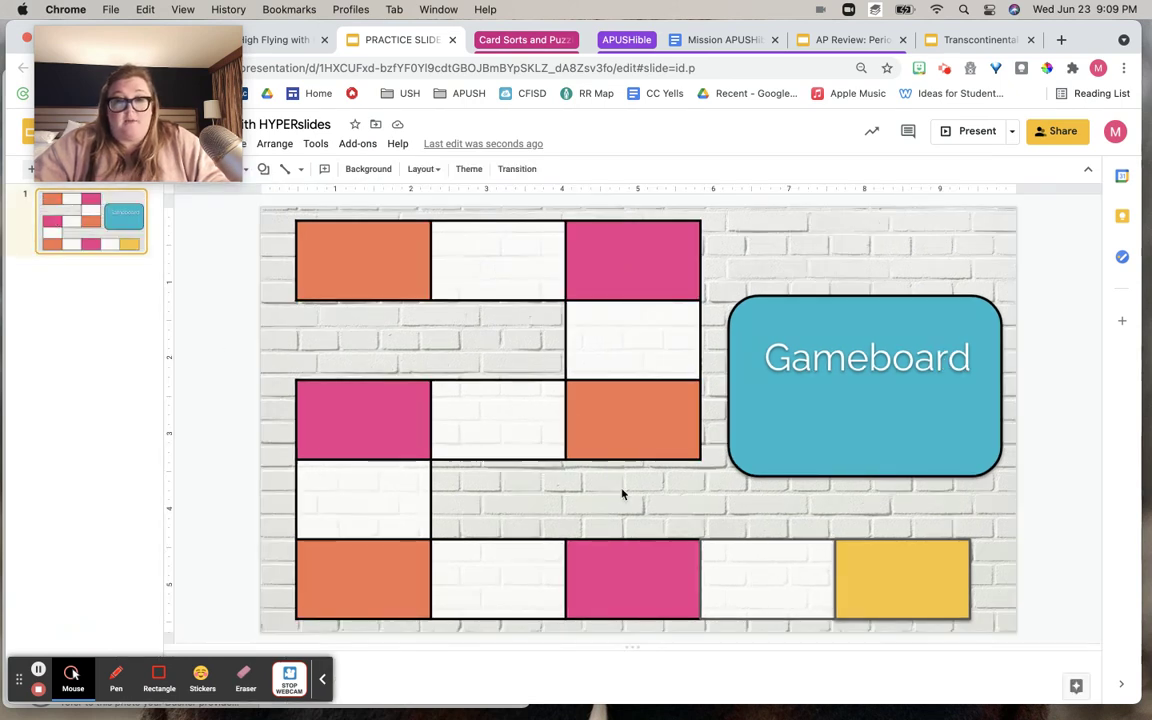